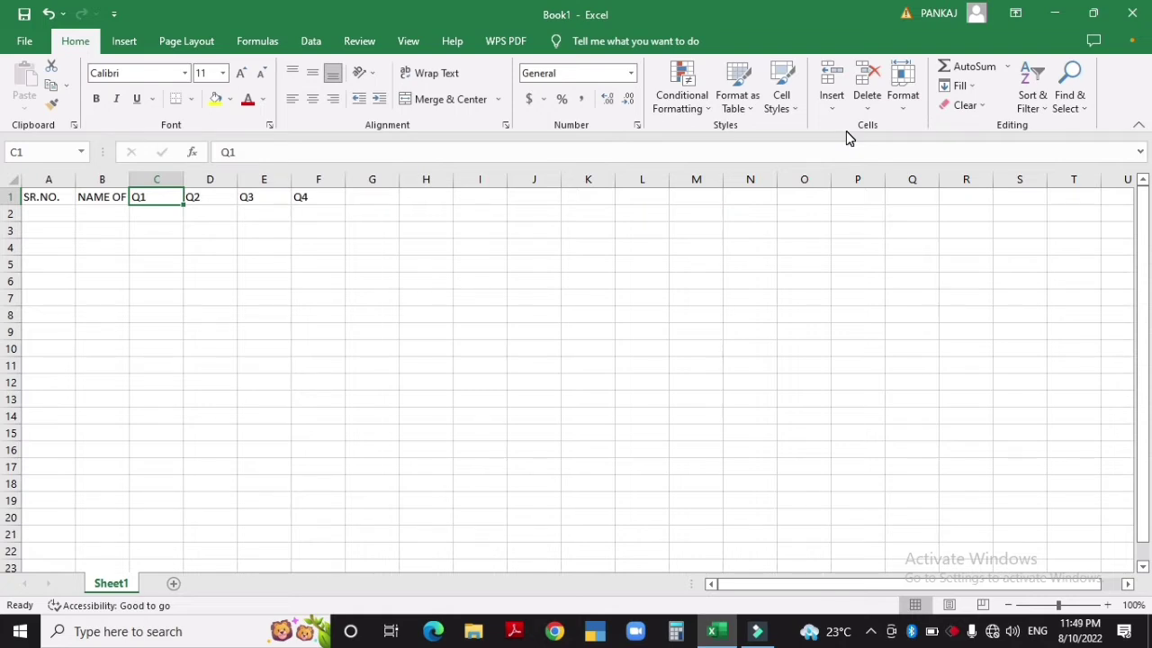
Enter the TOTAL, MAX and MIN headers in G1:I1
{"action": "key", "text": "Right"}
{"action": "key", "text": "Right"}
{"action": "key", "text": "Right"}
{"action": "key", "text": "Right"}
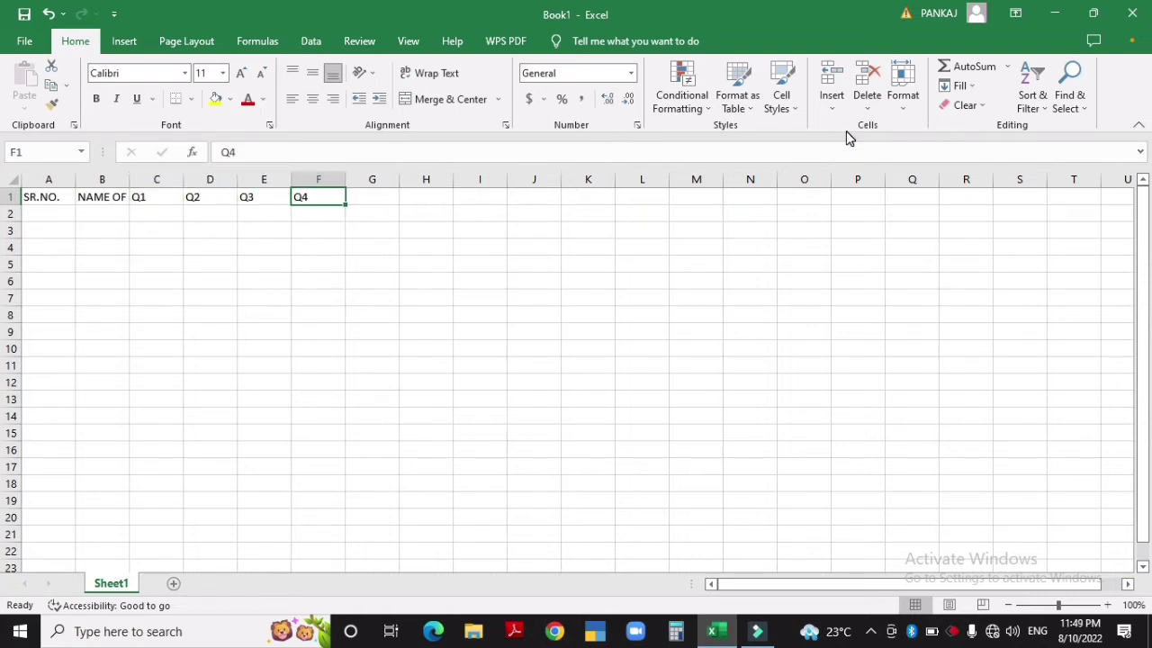
{"action": "type", "text": "TOTAL"}
{"action": "key", "text": "Tab"}
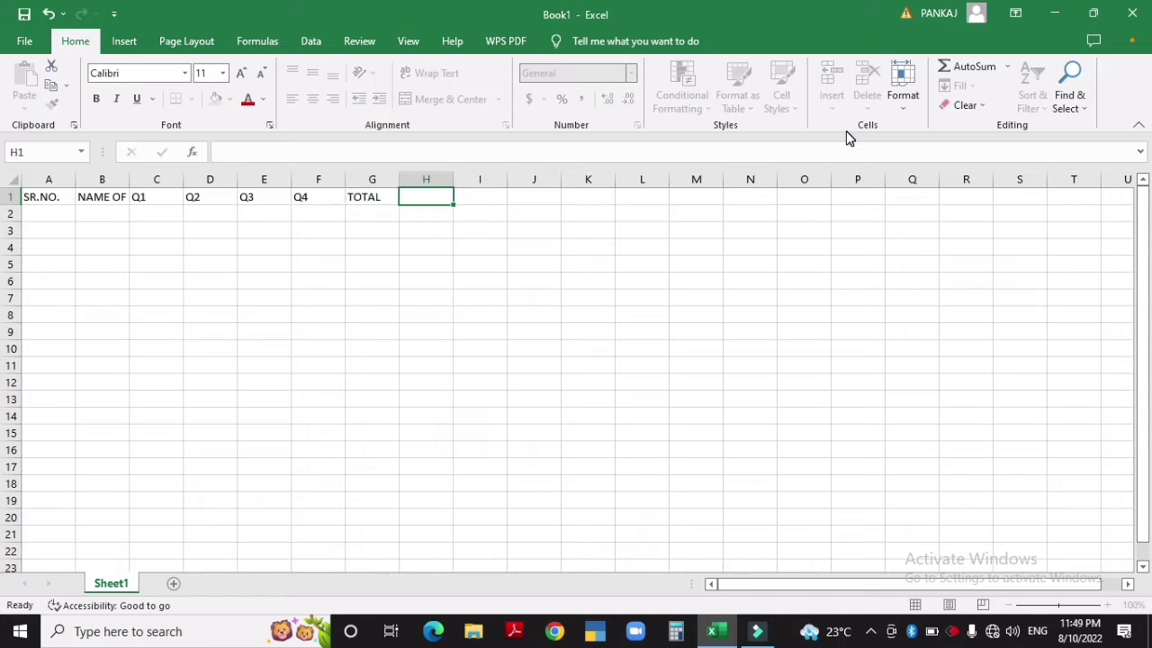
{"action": "type", "text": "MAX"}
{"action": "key", "text": "Tab"}
{"action": "type", "text": "MIN"}
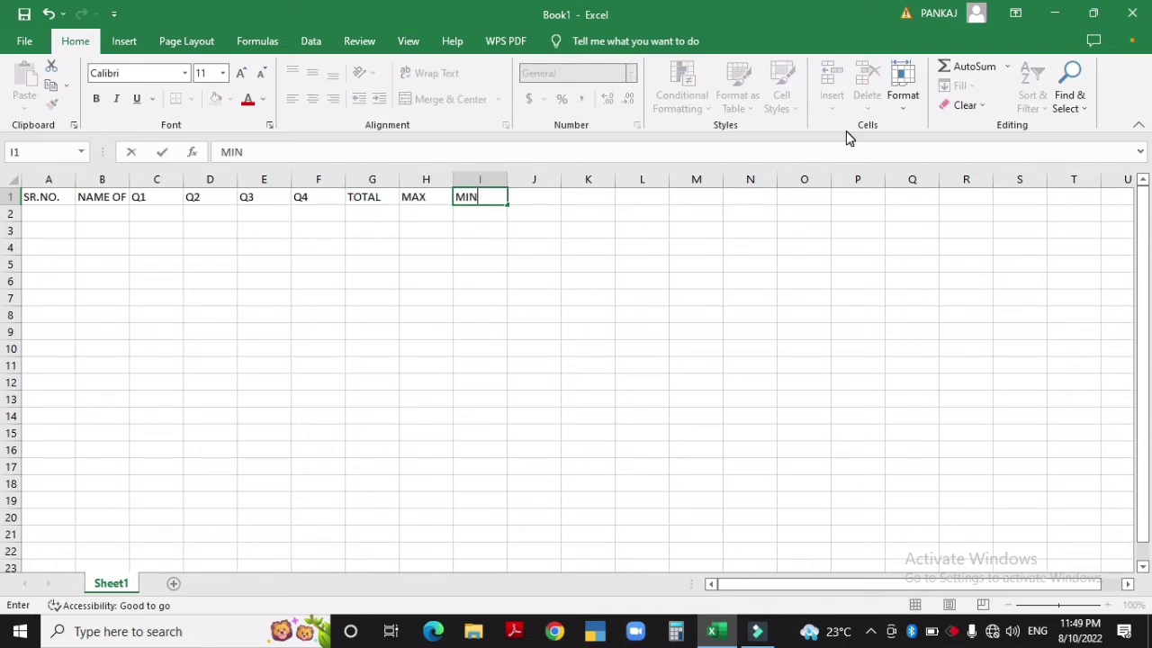
{"action": "key", "text": "Tab"}
Add the COUNT and AVG headers, correcting the AVF typo to AVG
{"action": "type", "text": "COUNT"}
{"action": "key", "text": "Tab"}
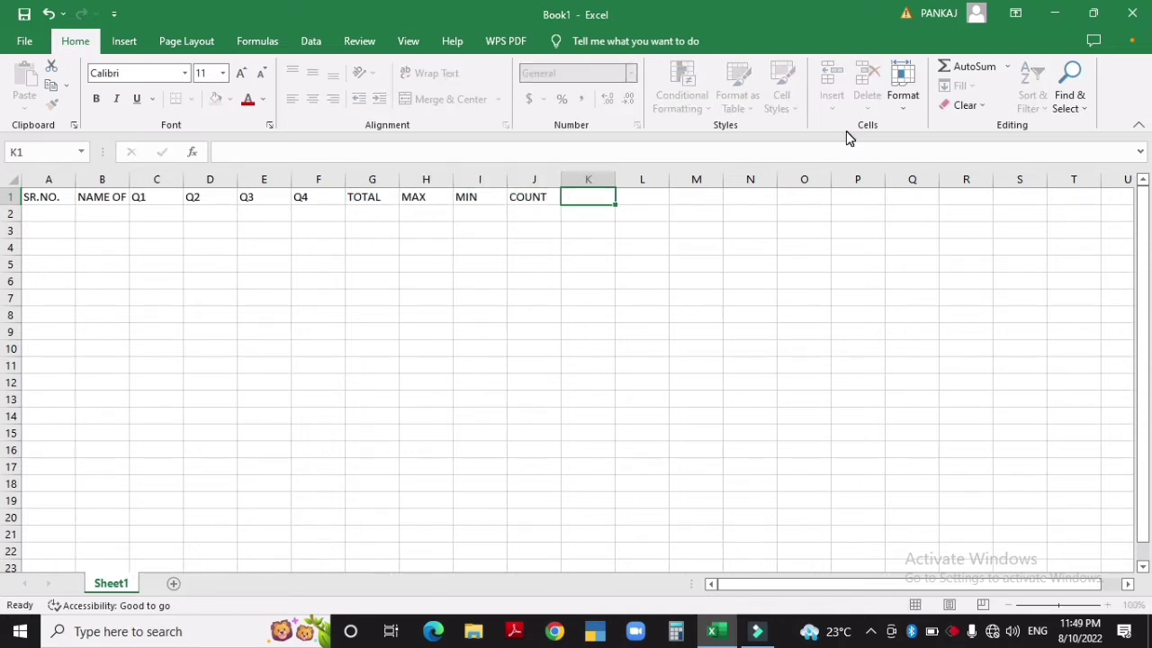
{"action": "type", "text": "AVF"}
{"action": "key", "text": "BackSpace"}
{"action": "type", "text": "G"}
{"action": "left_click", "coordinate": [101, 198]}
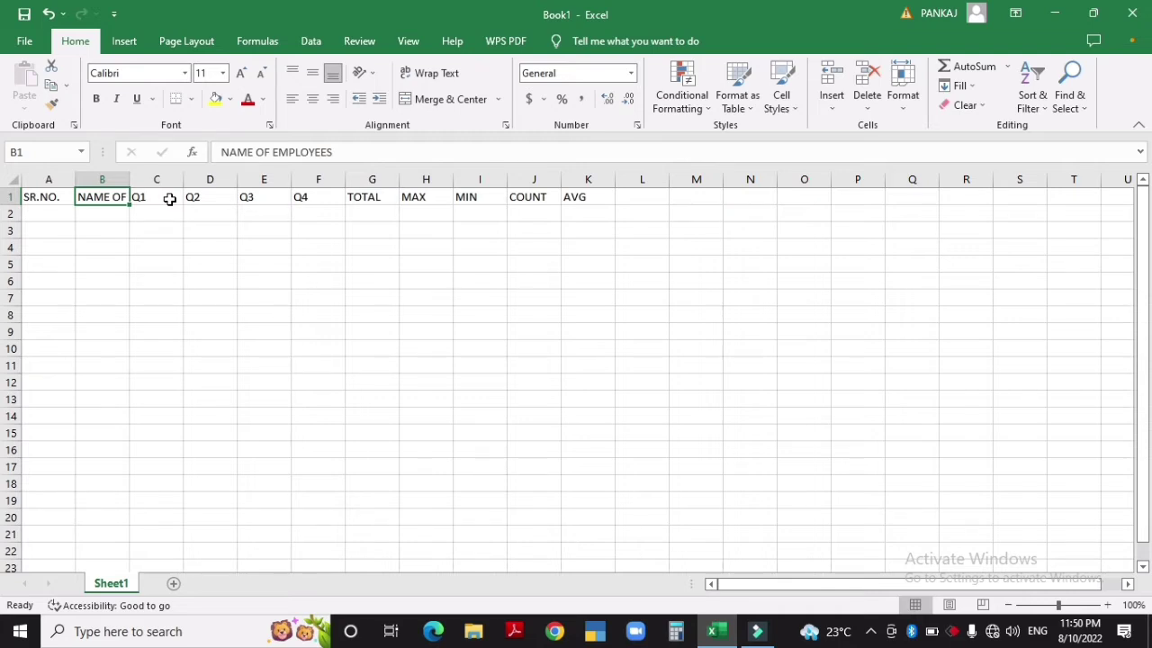
{"action": "left_click", "coordinate": [104, 180]}
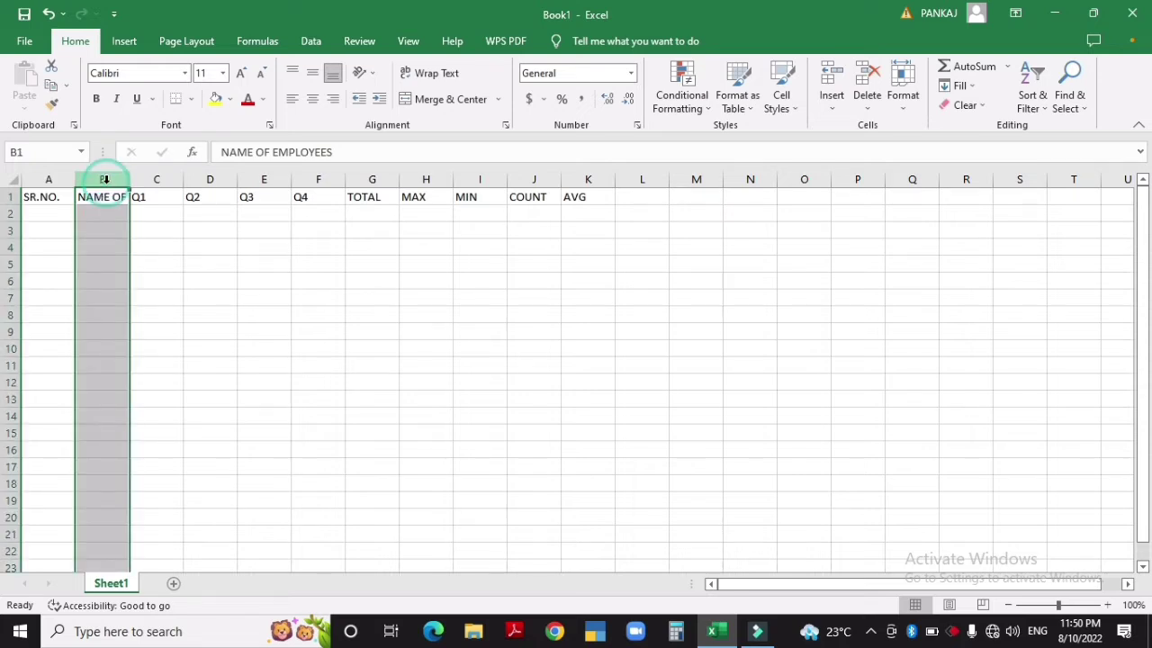
{"action": "left_click", "coordinate": [133, 213]}
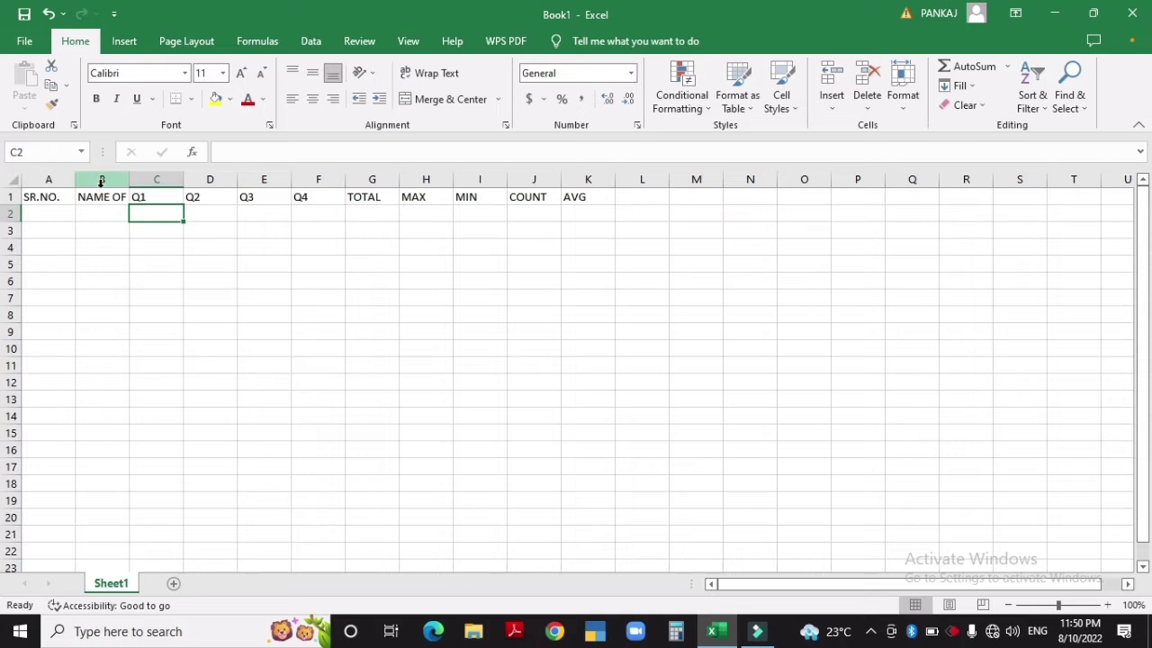
{"action": "left_click", "coordinate": [101, 196]}
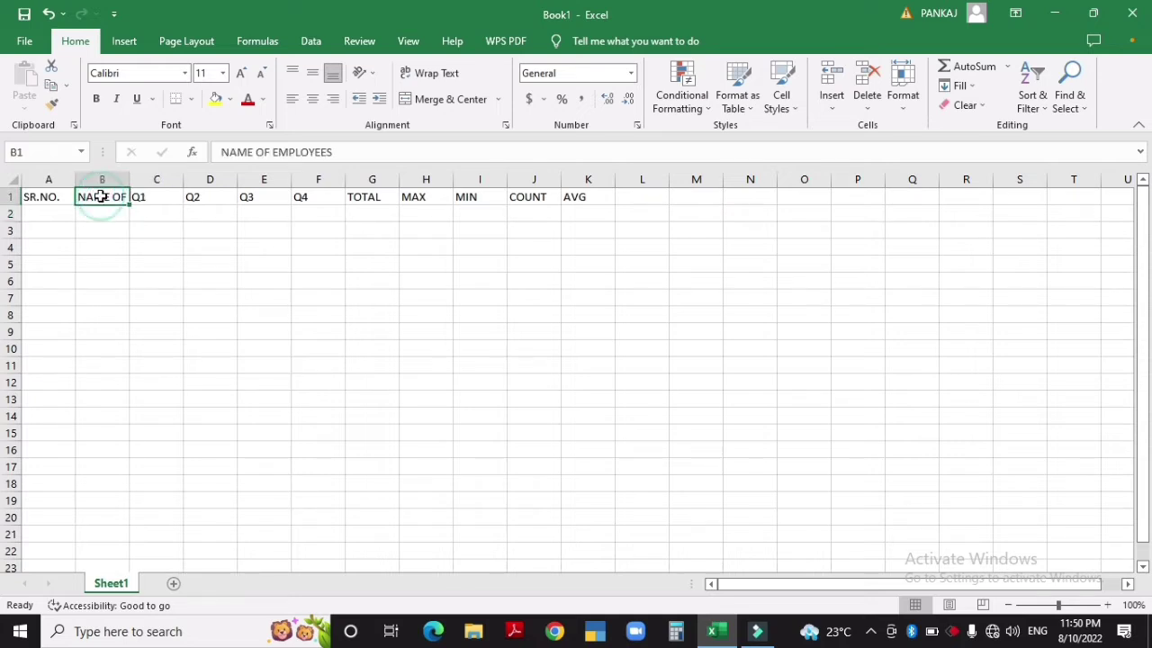
{"action": "key", "text": "ctrl+shift+Down"}
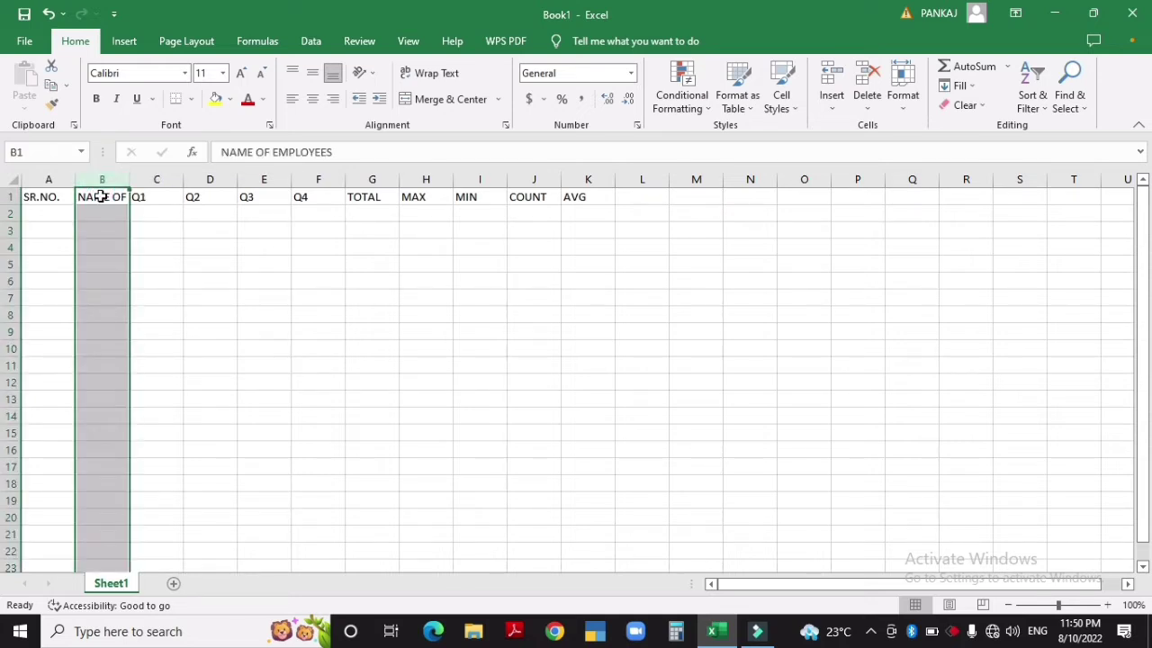
{"action": "left_click", "coordinate": [11, 213]}
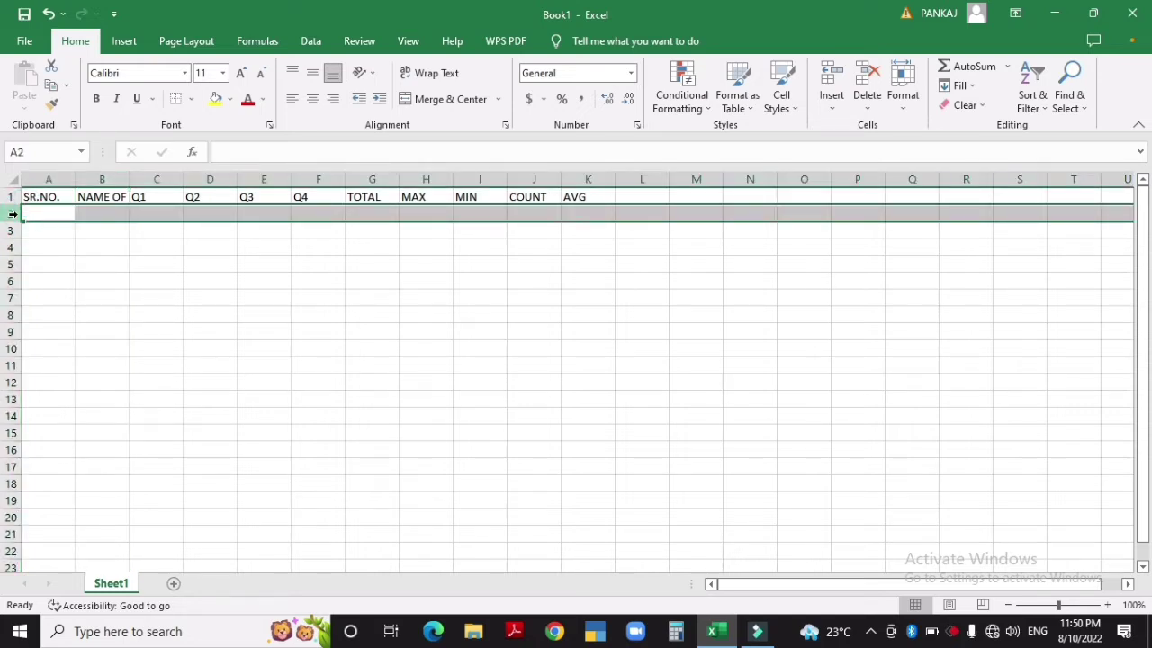
{"action": "left_click", "coordinate": [39, 214]}
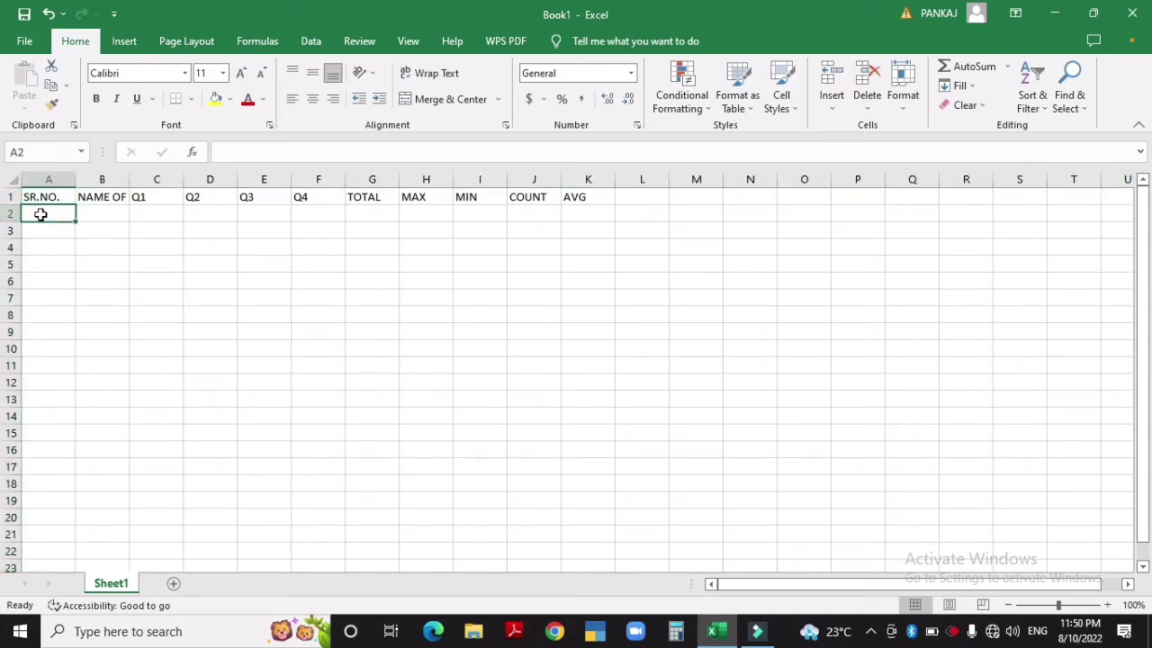
{"action": "key", "text": "shift+space"}
{"action": "left_click", "coordinate": [40, 215]}
AutoFit column B from Format > AutoFit Column Width so NAME OF EMPLOYEES shows fully
{"action": "double_click", "coordinate": [130, 178]}
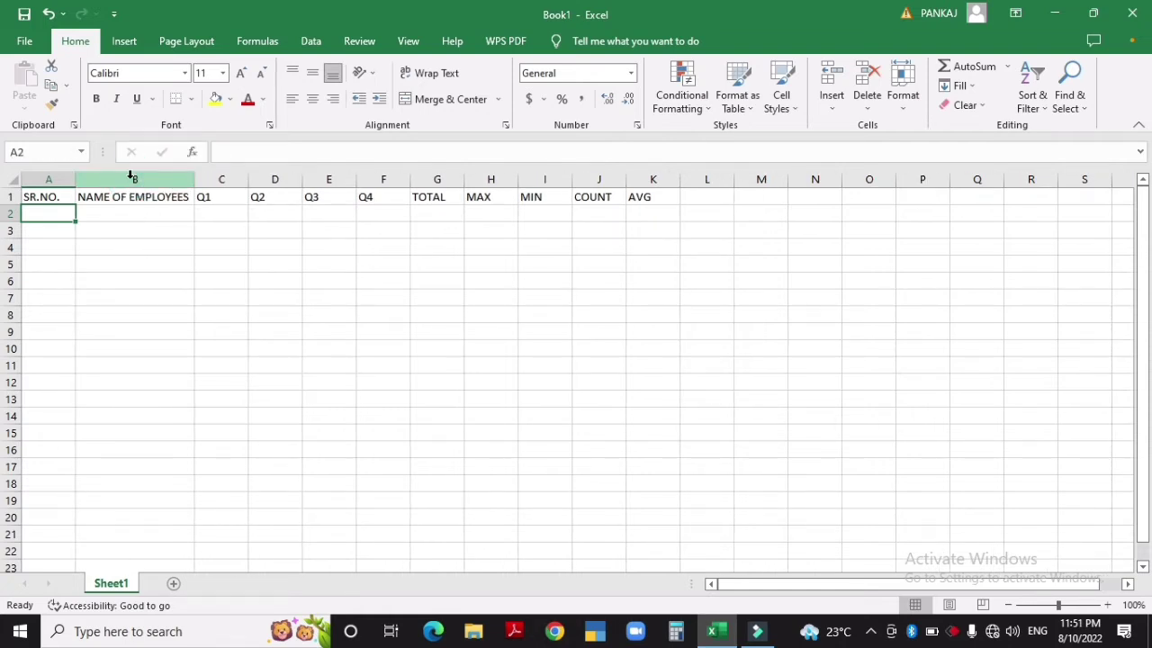
{"action": "key", "text": "ctrl+z"}
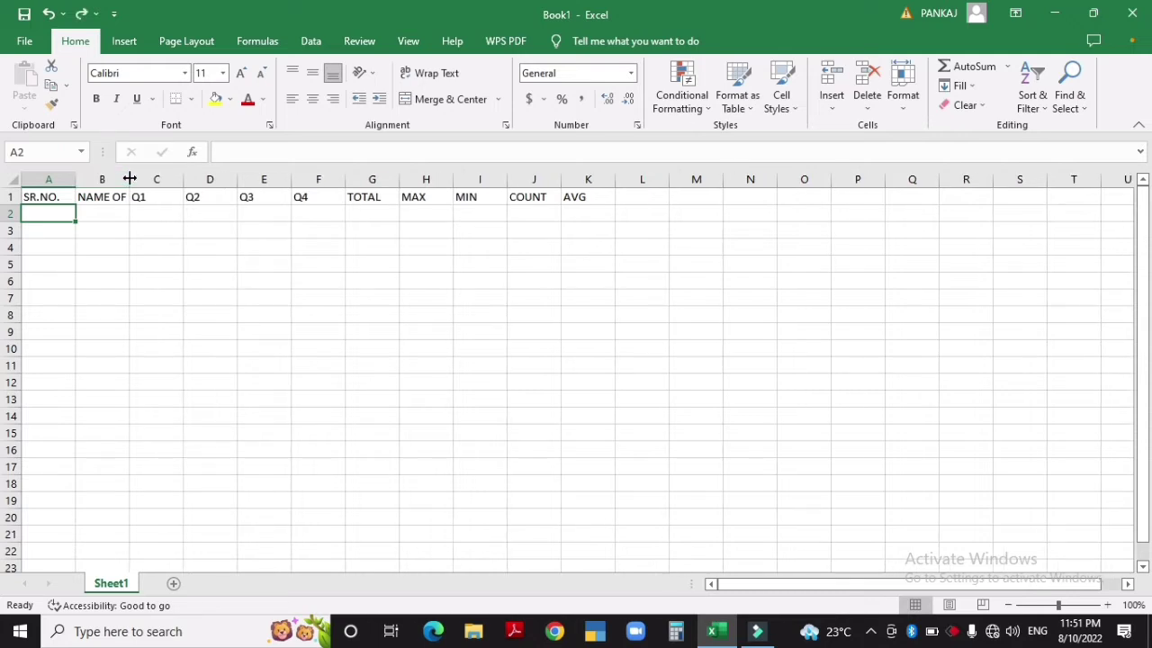
{"action": "left_click_drag", "start_coordinate": [130, 178], "coordinate": [194, 180]}
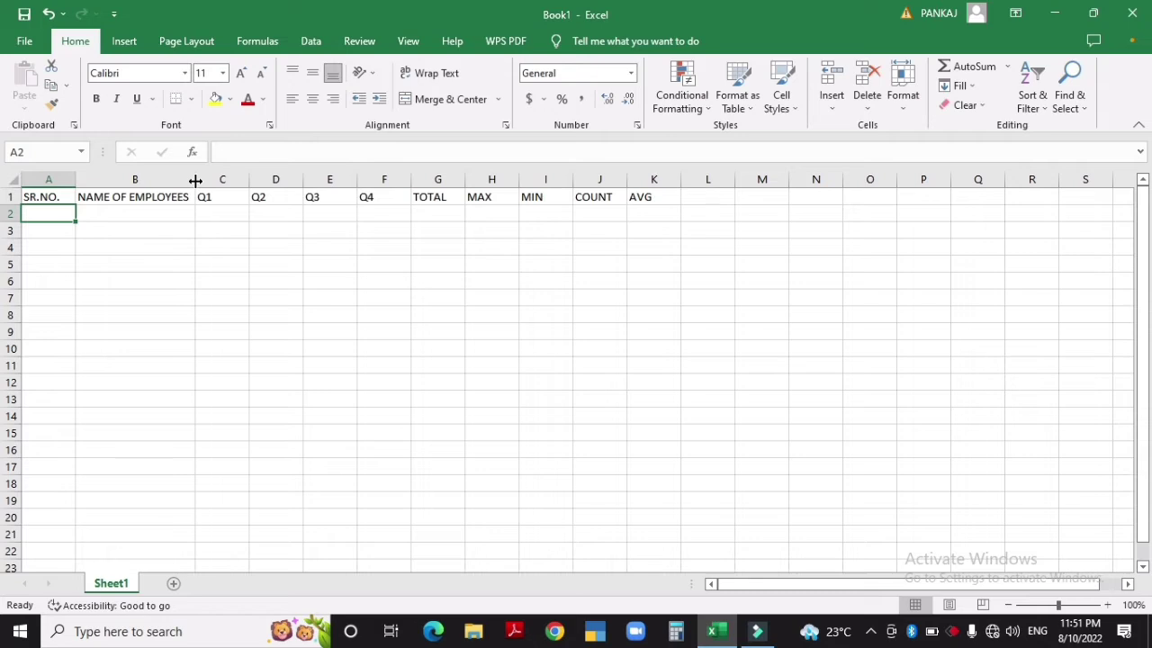
{"action": "key", "text": "ctrl+z"}
{"action": "key", "text": "ctrl+z"}
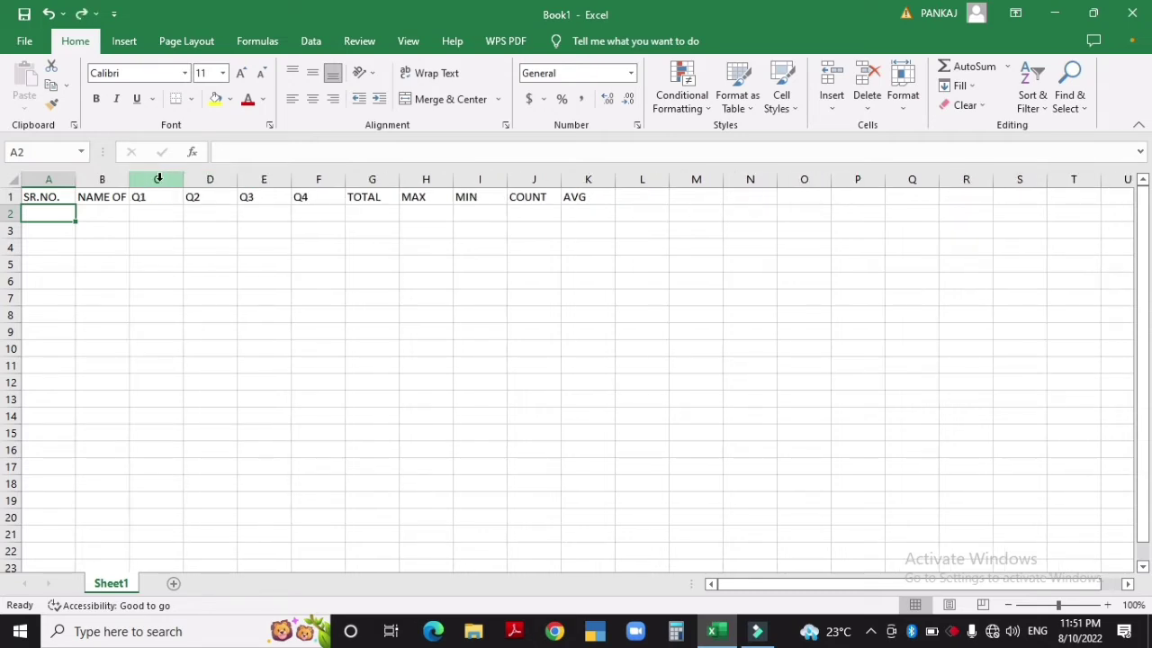
{"action": "left_click", "coordinate": [106, 179]}
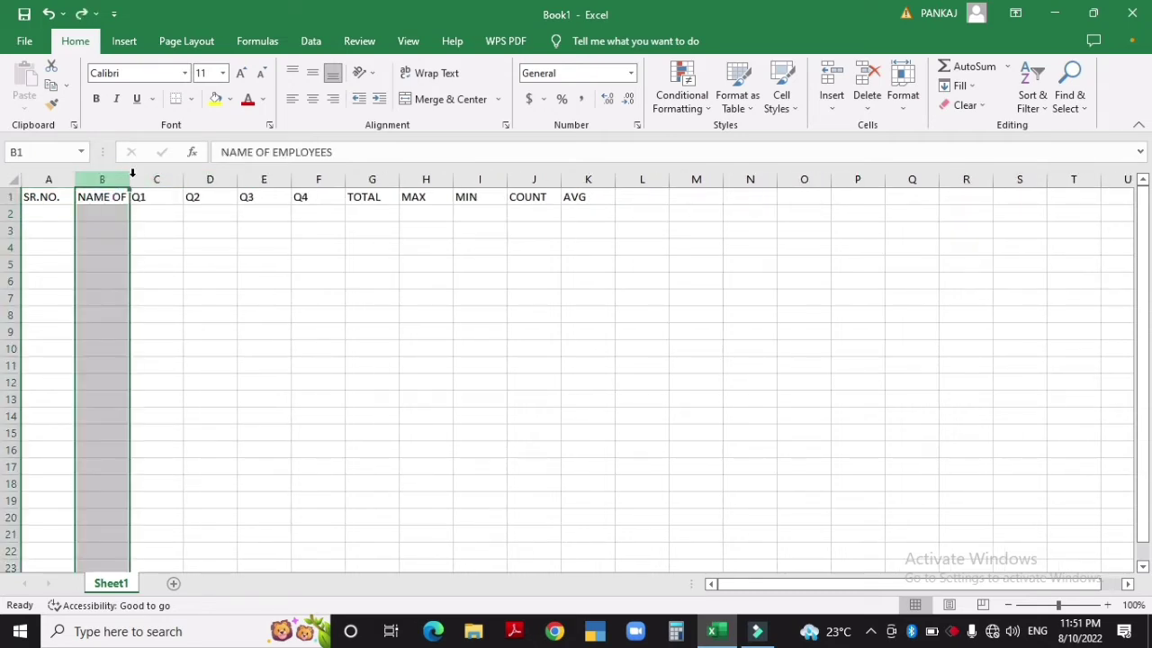
{"action": "left_click", "coordinate": [904, 113]}
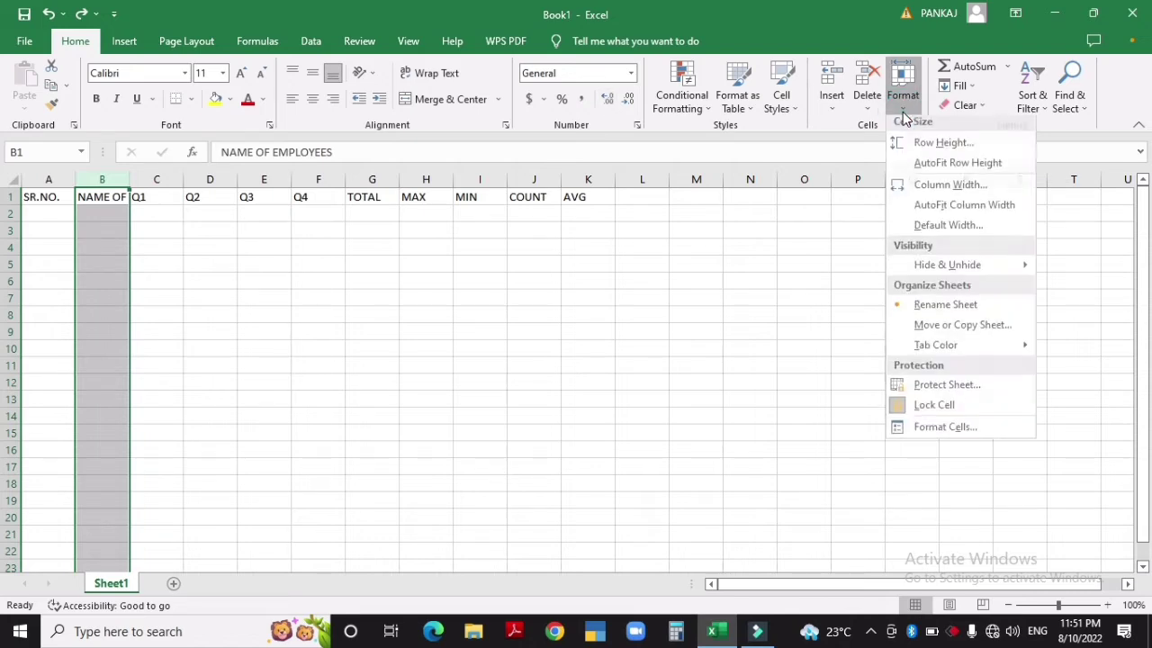
{"action": "left_click", "coordinate": [922, 211]}
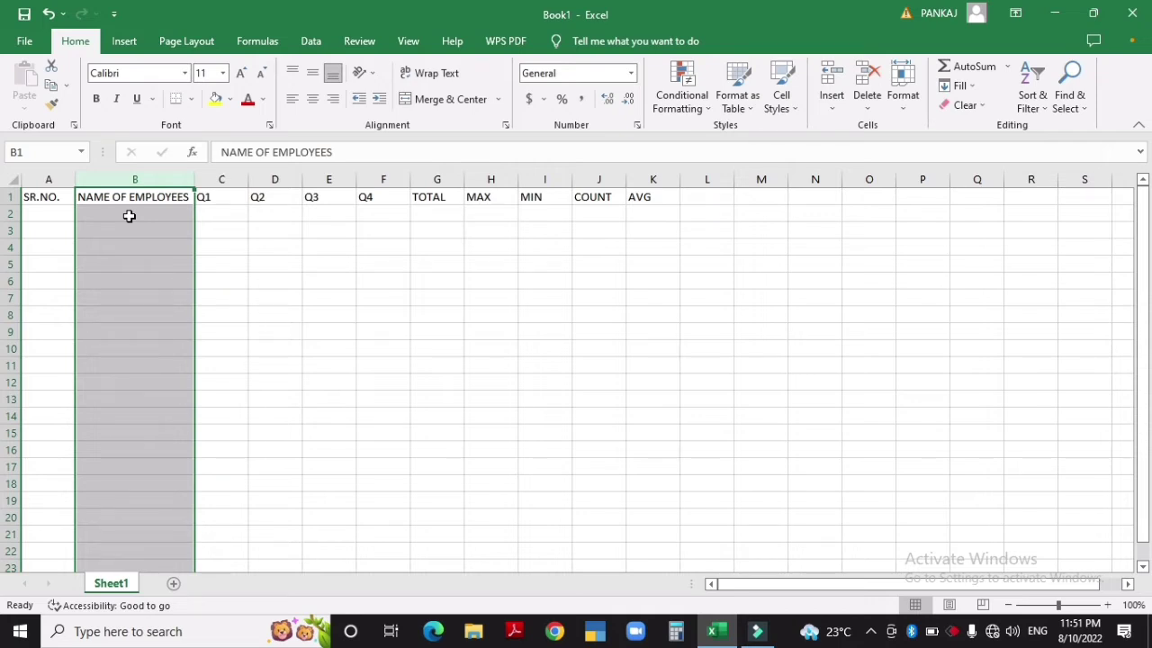
{"action": "left_click", "coordinate": [226, 204]}
AutoFit all header columns A–K from the Format menu, then undo it
{"action": "key", "text": "ctrl+a"}
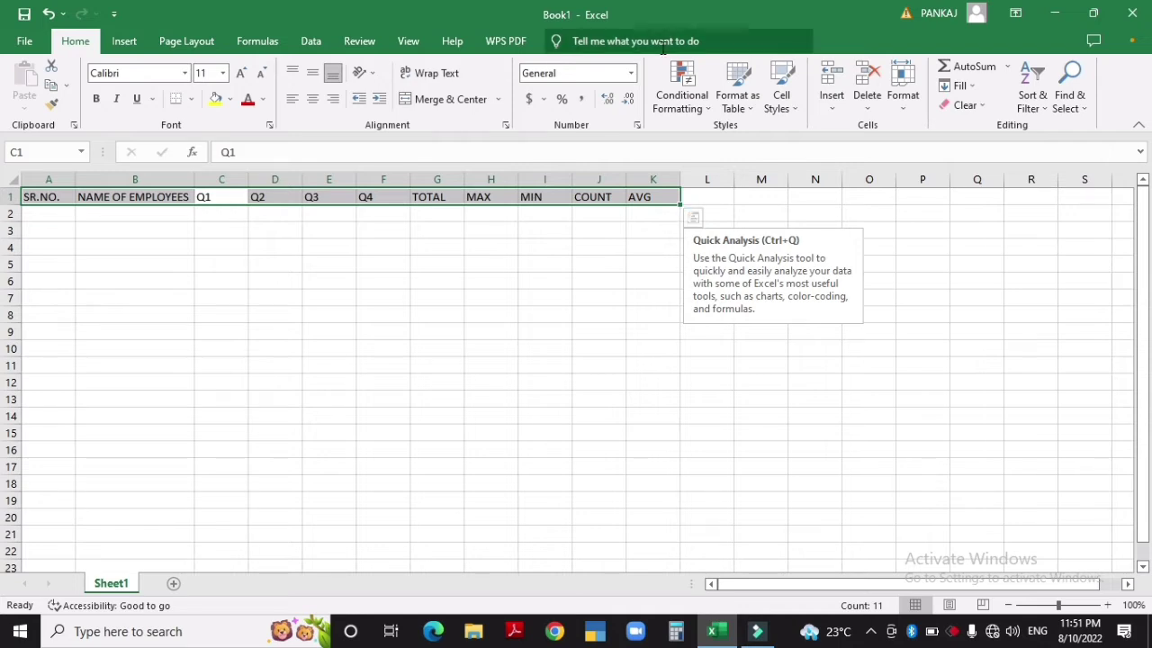
{"action": "left_click", "coordinate": [903, 85]}
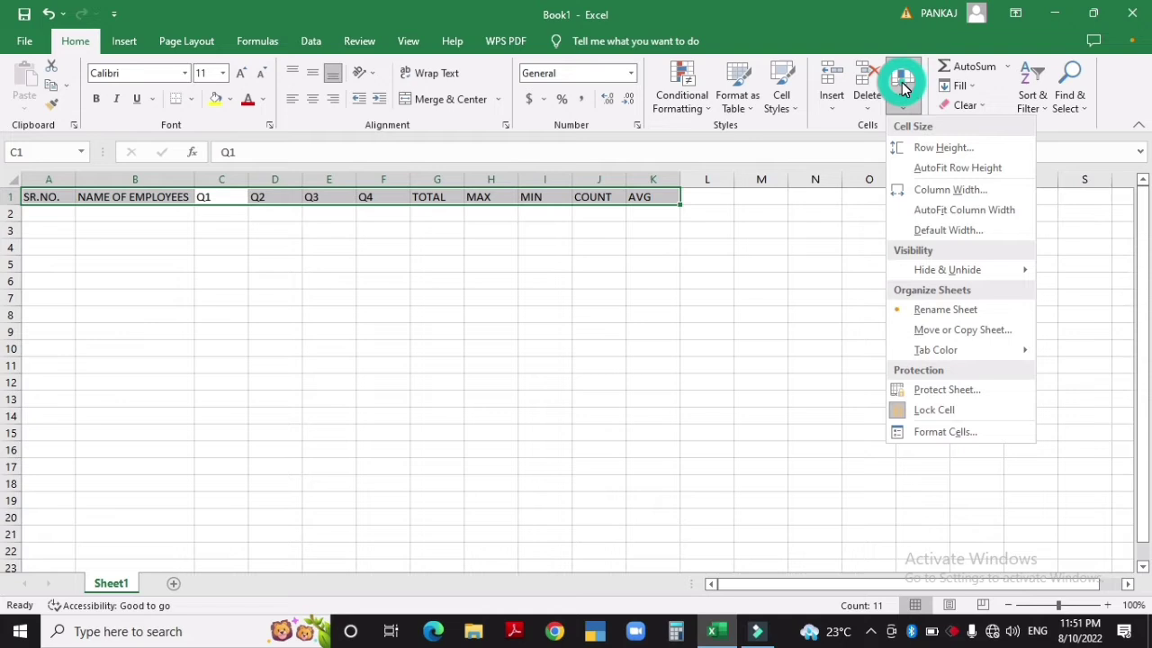
{"action": "left_click", "coordinate": [942, 210]}
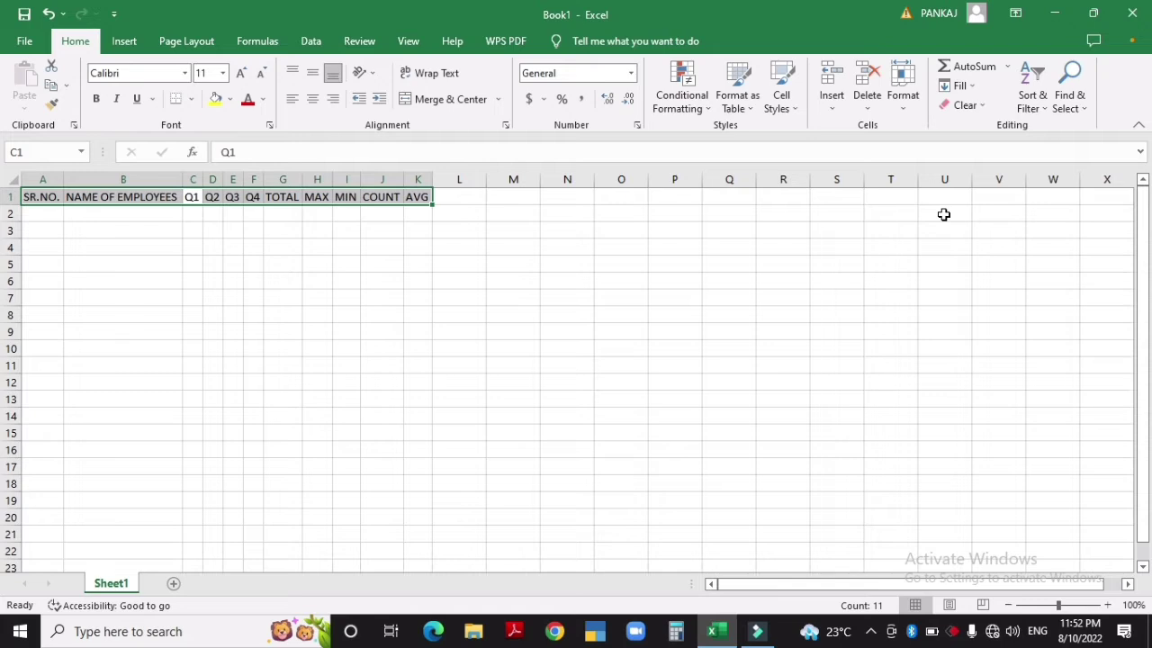
{"action": "key", "text": "ctrl+z"}
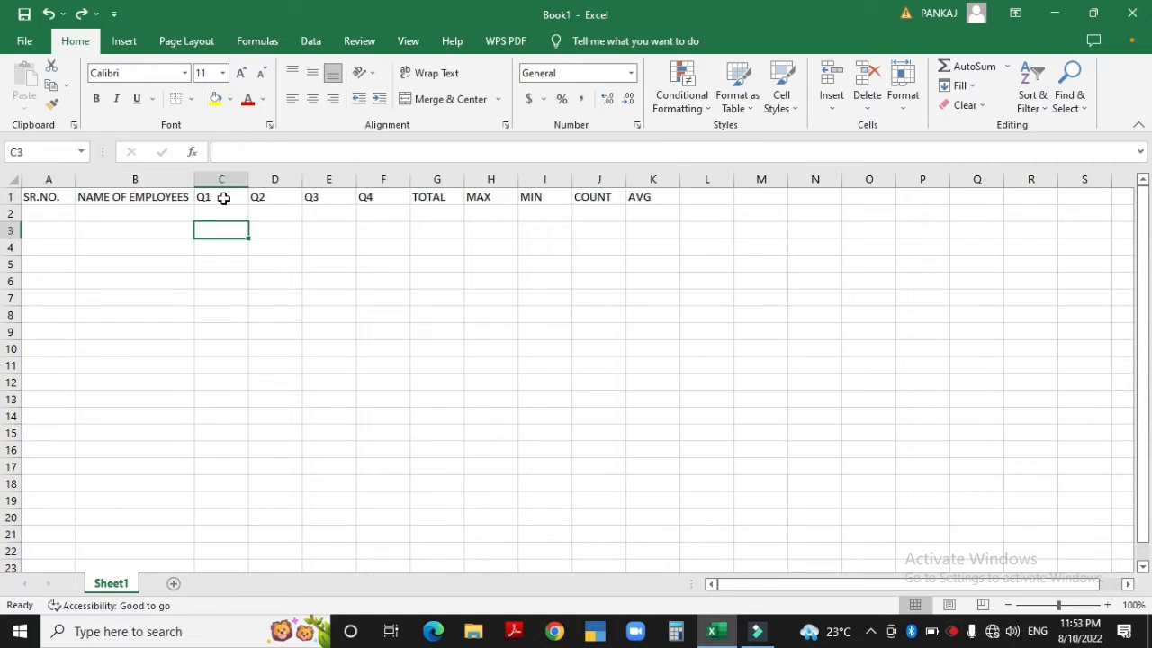
{"action": "left_click", "coordinate": [224, 198]}
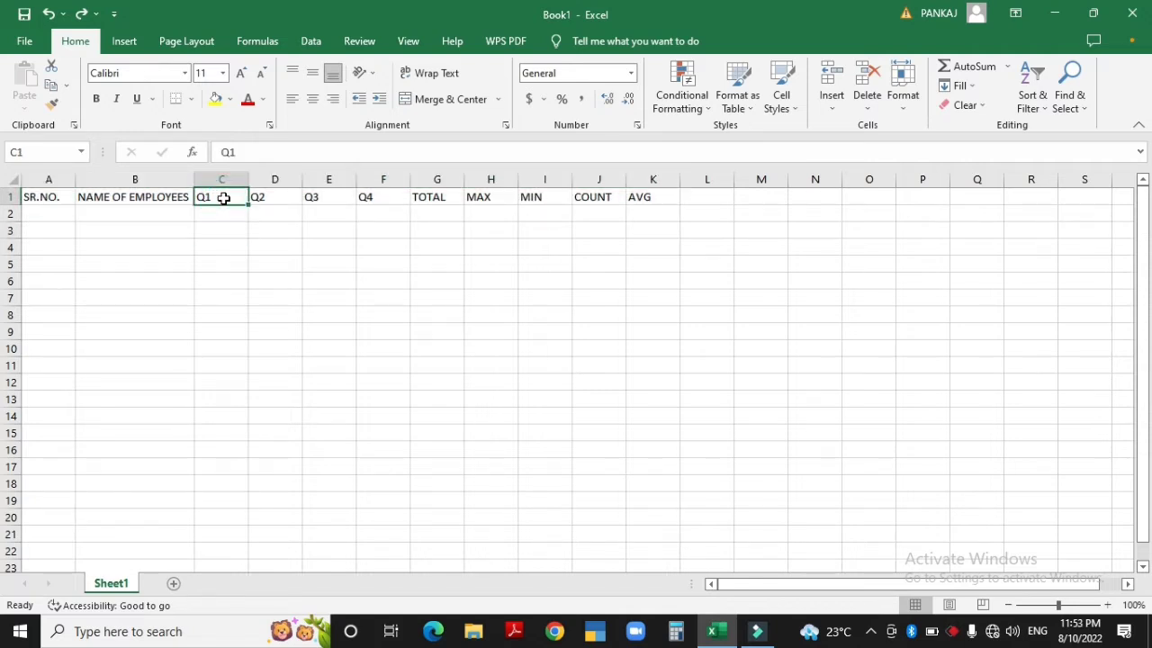
AutoFit columns A–K with Alt, H, O, I, then undo the change
{"action": "key", "text": "ctrl+a"}
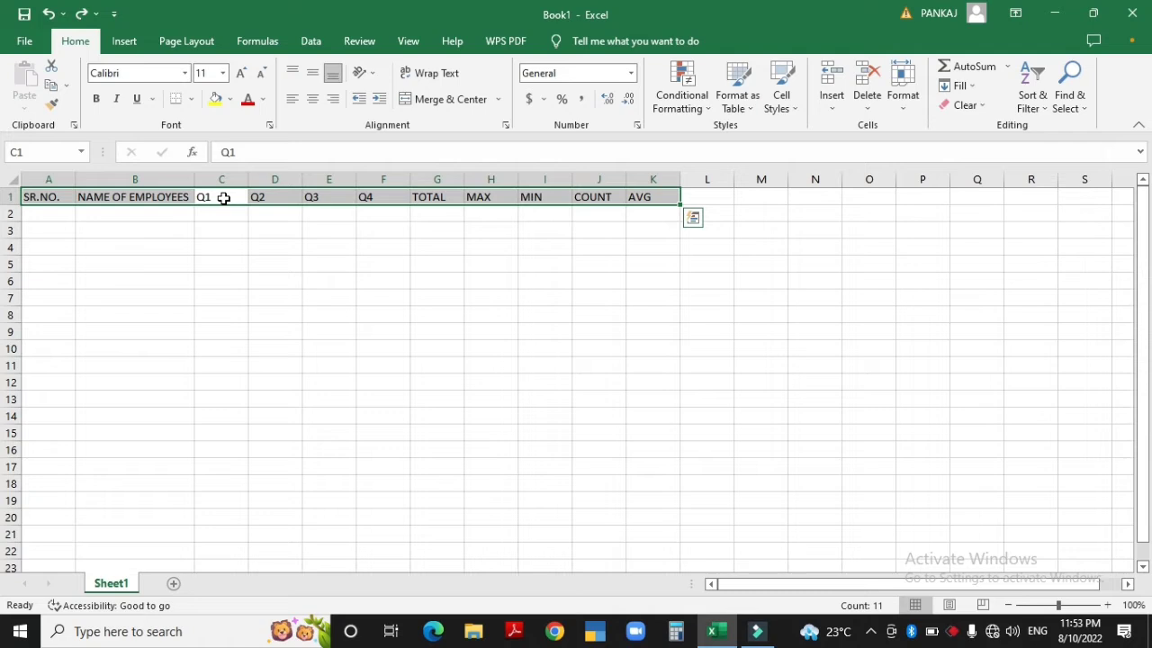
{"action": "key", "text": "alt"}
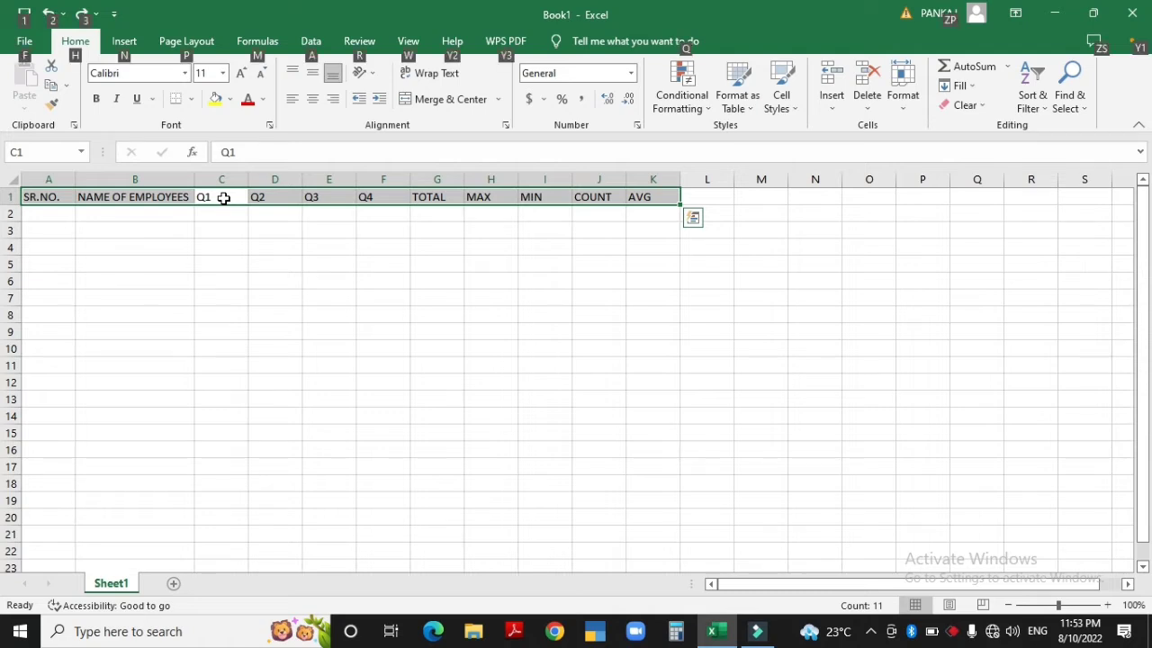
{"action": "key", "text": "h"}
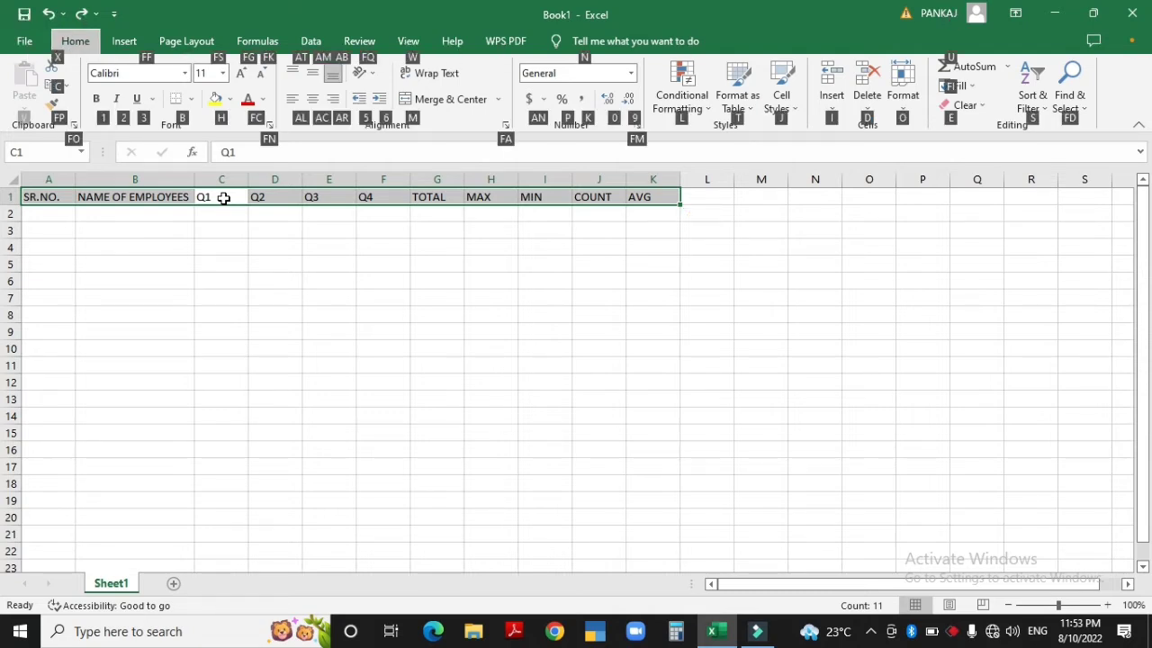
{"action": "key", "text": "o"}
{"action": "key", "text": "i"}
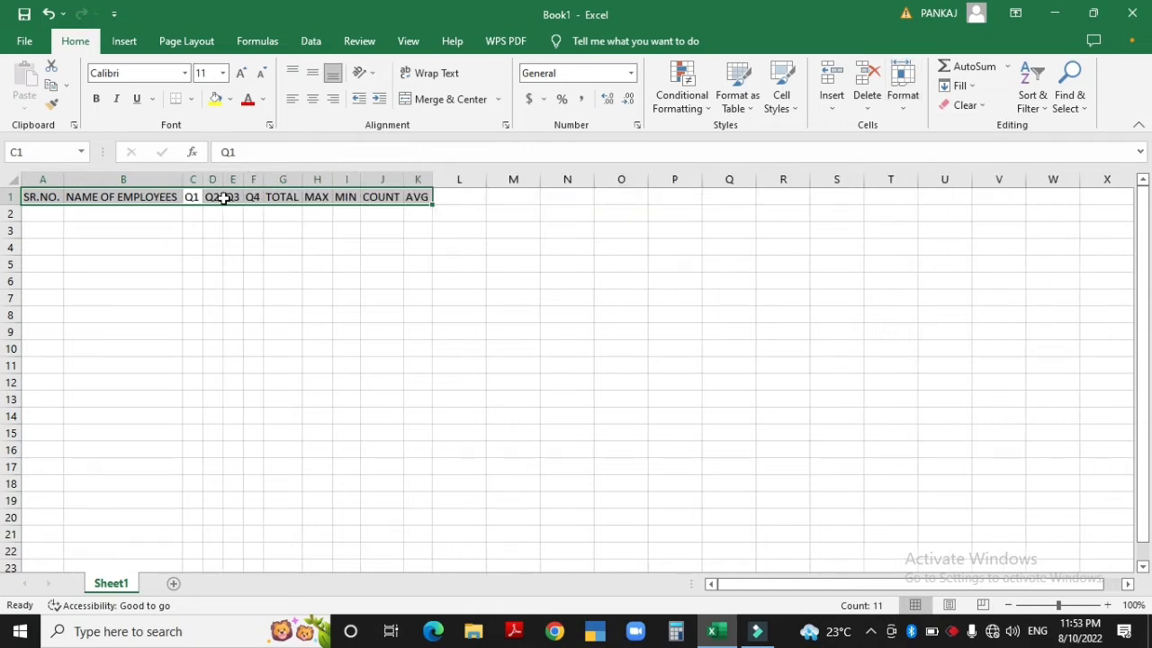
{"action": "key", "text": "ctrl+z"}
Select the entire worksheet with Ctrl+A, then return to the SR.NO. cell A1
{"action": "left_click", "coordinate": [216, 252]}
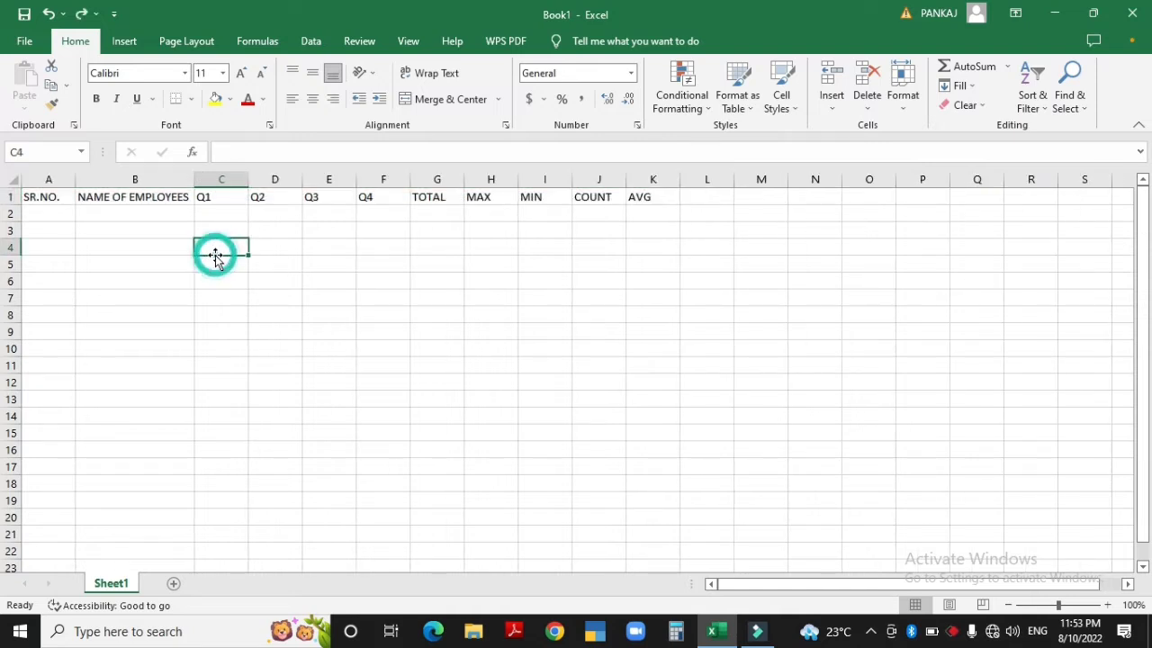
{"action": "left_click", "coordinate": [220, 196]}
{"action": "key", "text": "ctrl+a"}
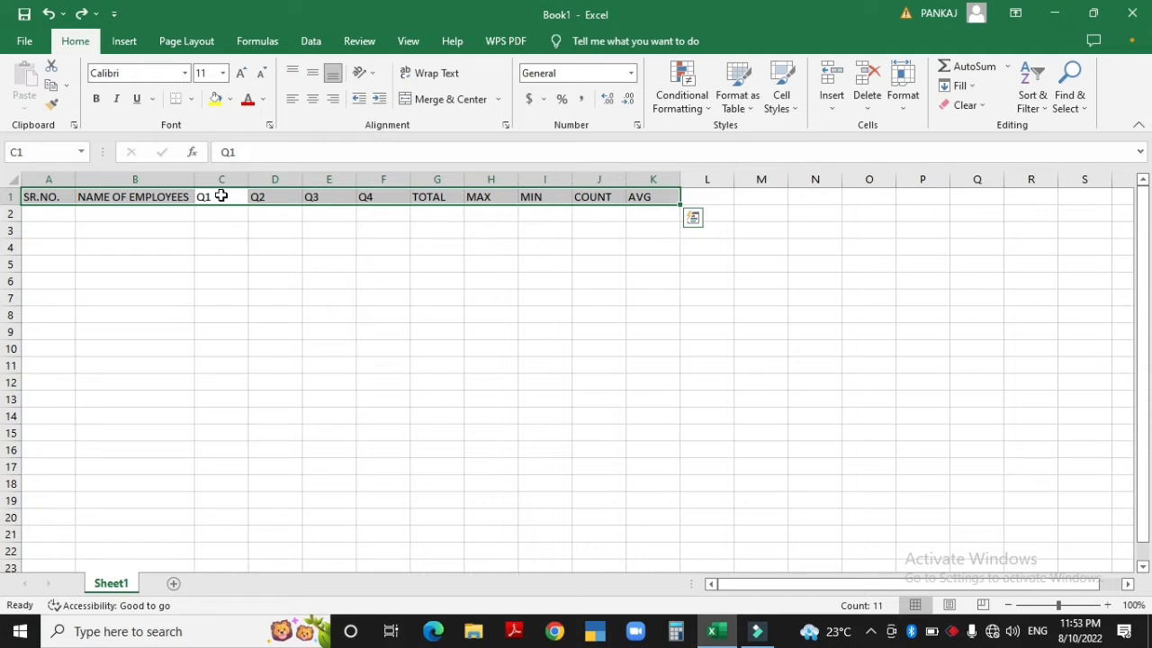
{"action": "left_click", "coordinate": [276, 259]}
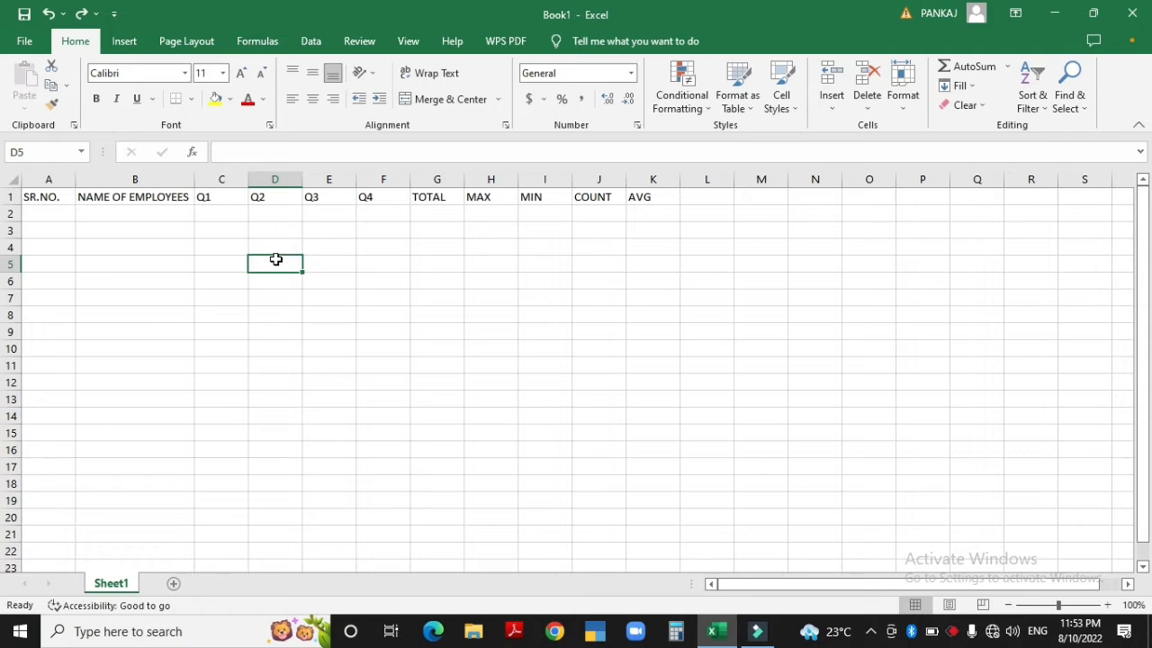
{"action": "key", "text": "ctrl+a"}
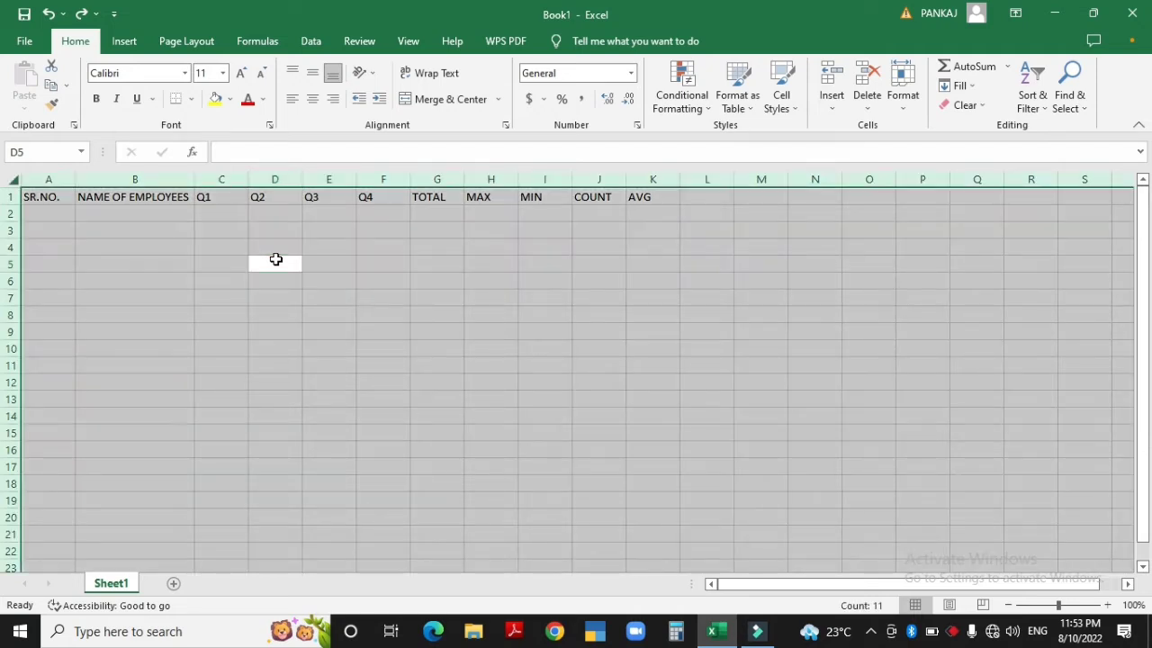
{"action": "left_click", "coordinate": [44, 201]}
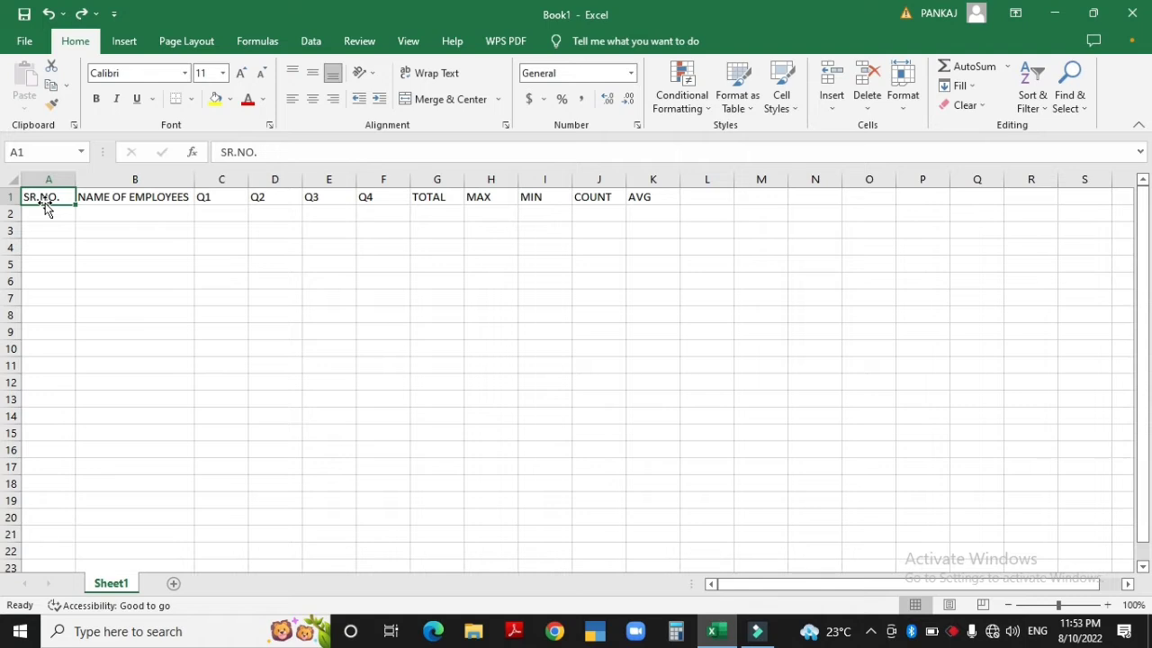
AutoFit column A with Alt, H, O, I, then undo it to keep the original width
{"action": "key", "text": "alt"}
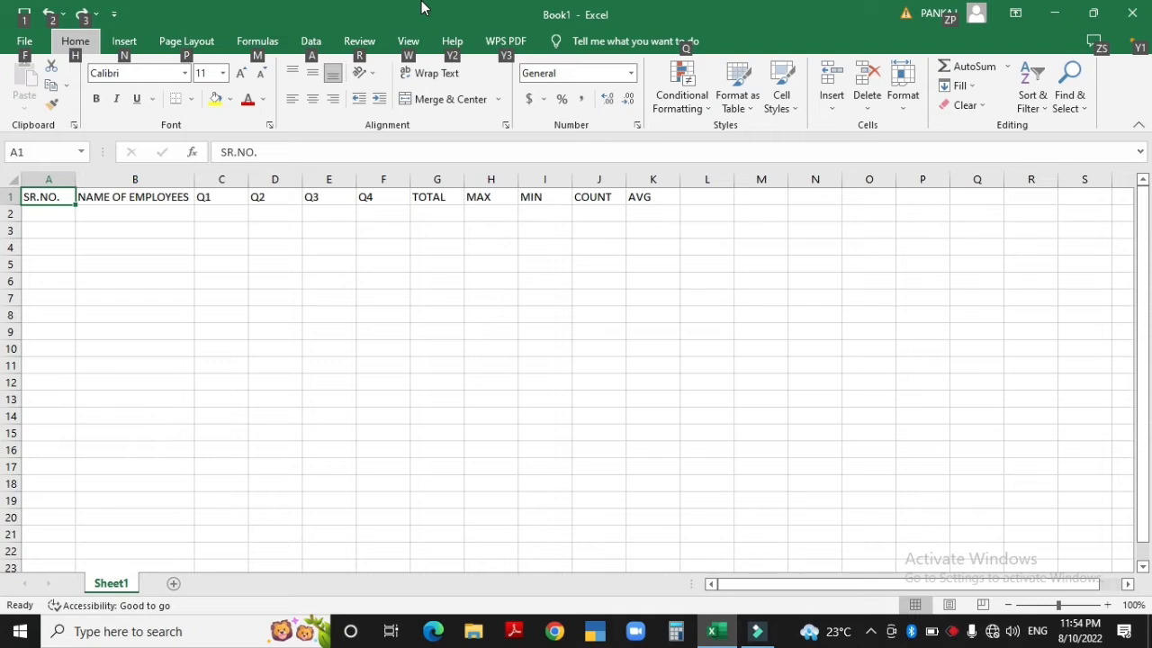
{"action": "key", "text": "h"}
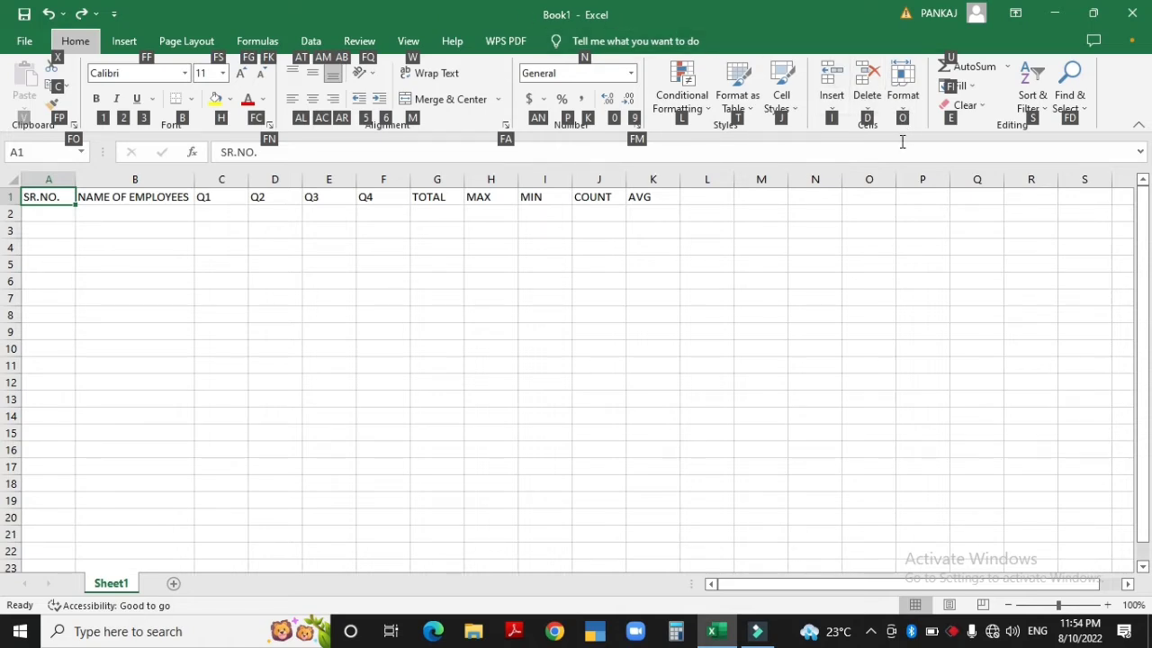
{"action": "key", "text": "o"}
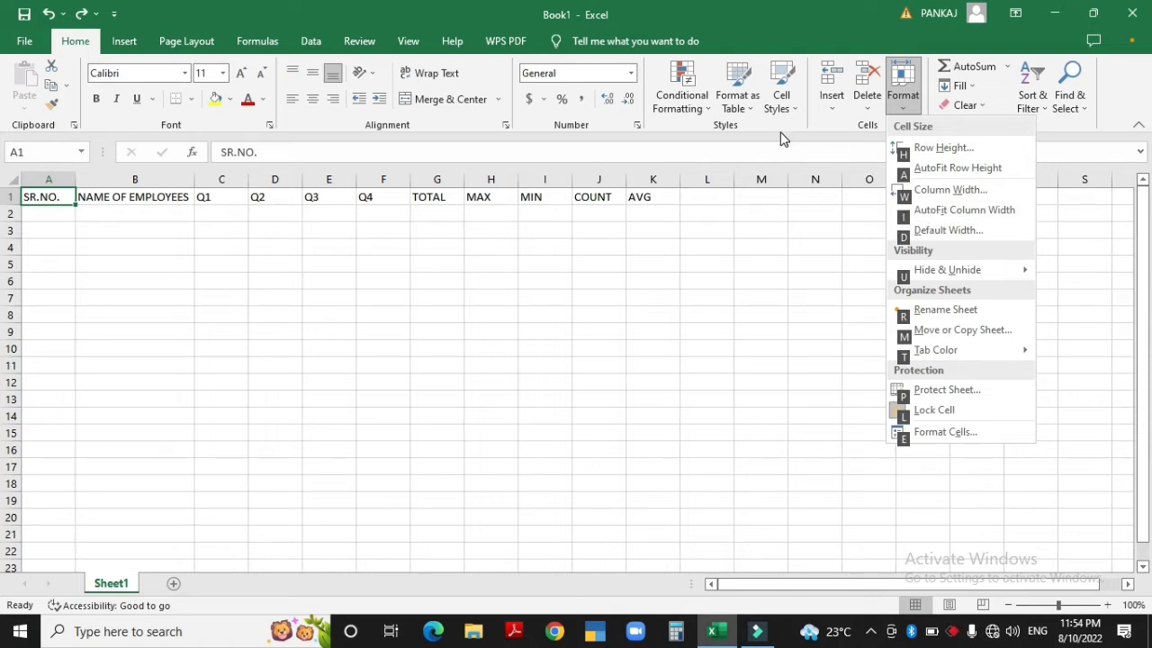
{"action": "key", "text": "i"}
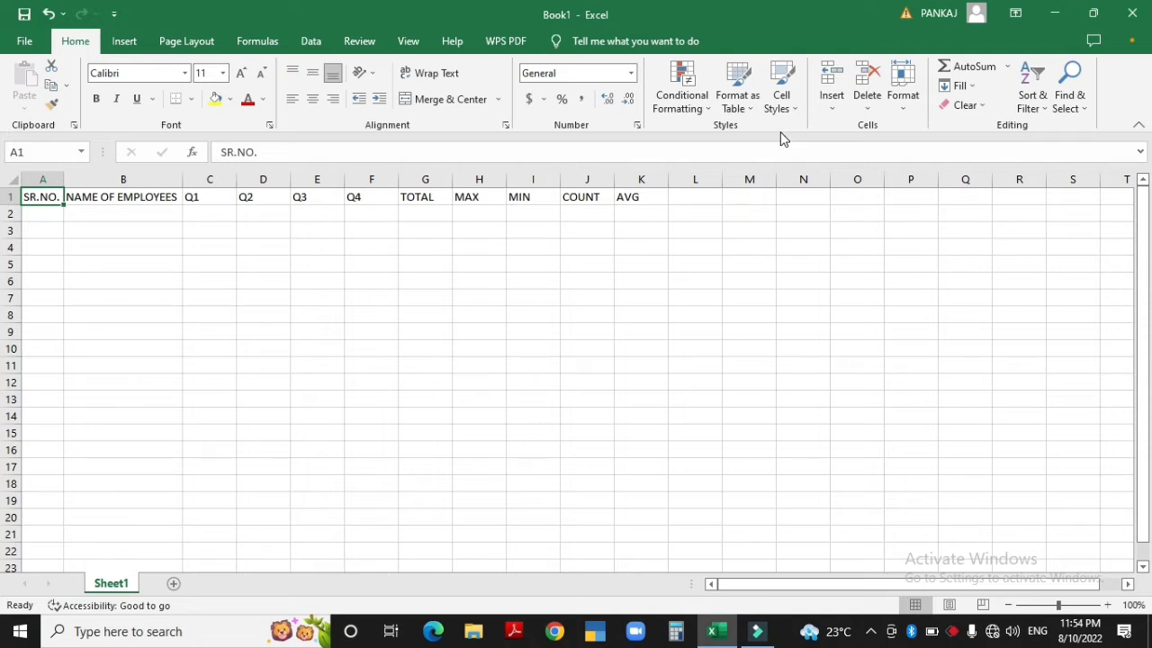
{"action": "key", "text": "ctrl+z"}
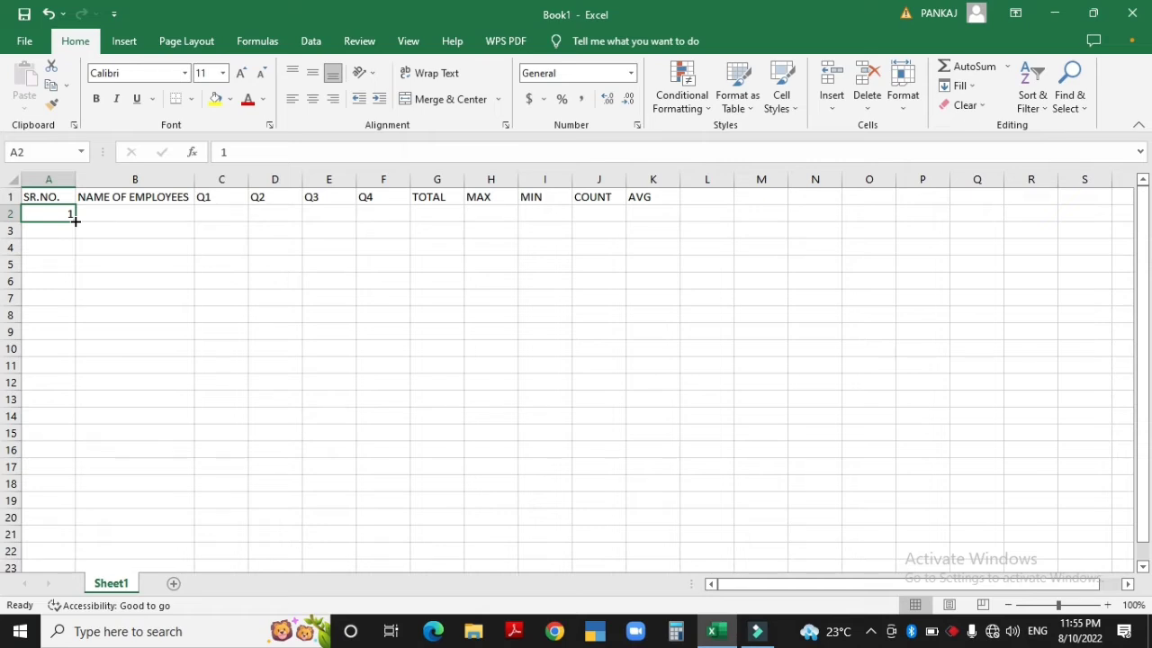
Try typing 2 and 3 and copying the 1 down column A, undoing each attempt
{"action": "key", "text": "Down"}
{"action": "type", "text": "2"}
{"action": "key", "text": "Return"}
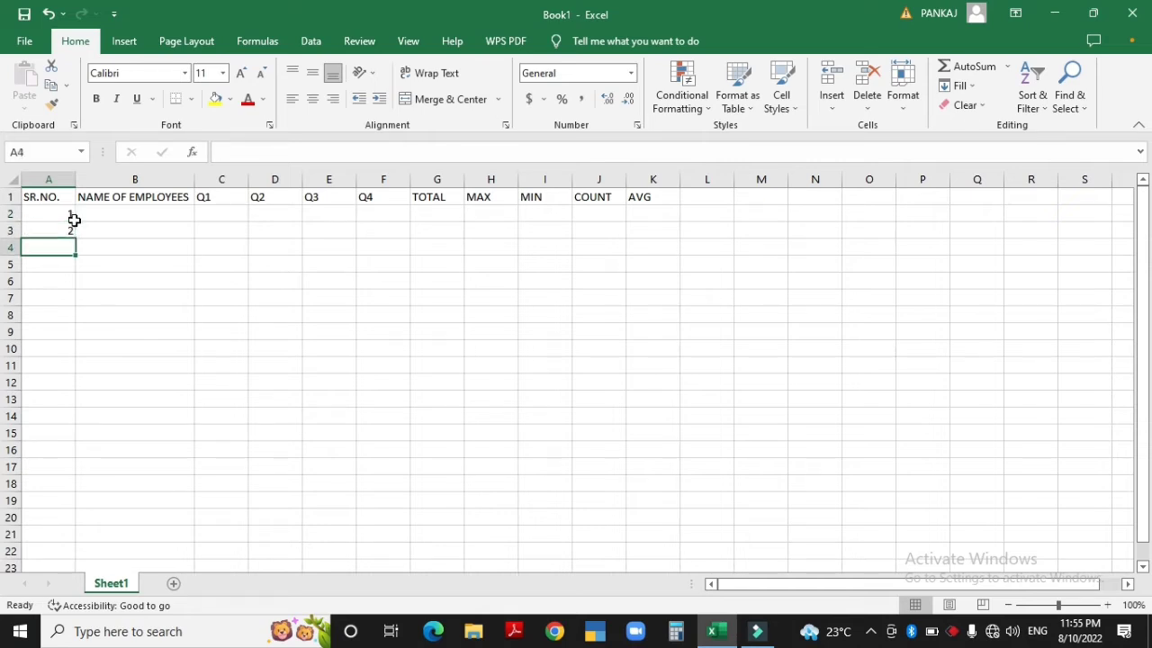
{"action": "type", "text": "3"}
{"action": "key", "text": "Return"}
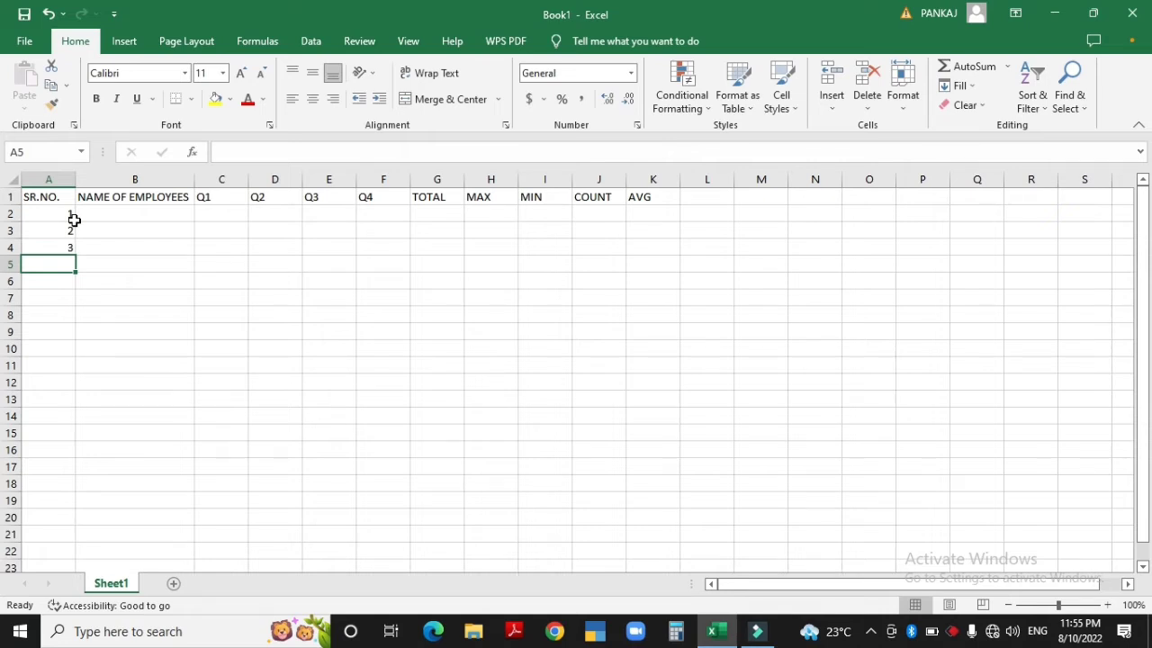
{"action": "key", "text": "ctrl+z"}
{"action": "key", "text": "ctrl+z"}
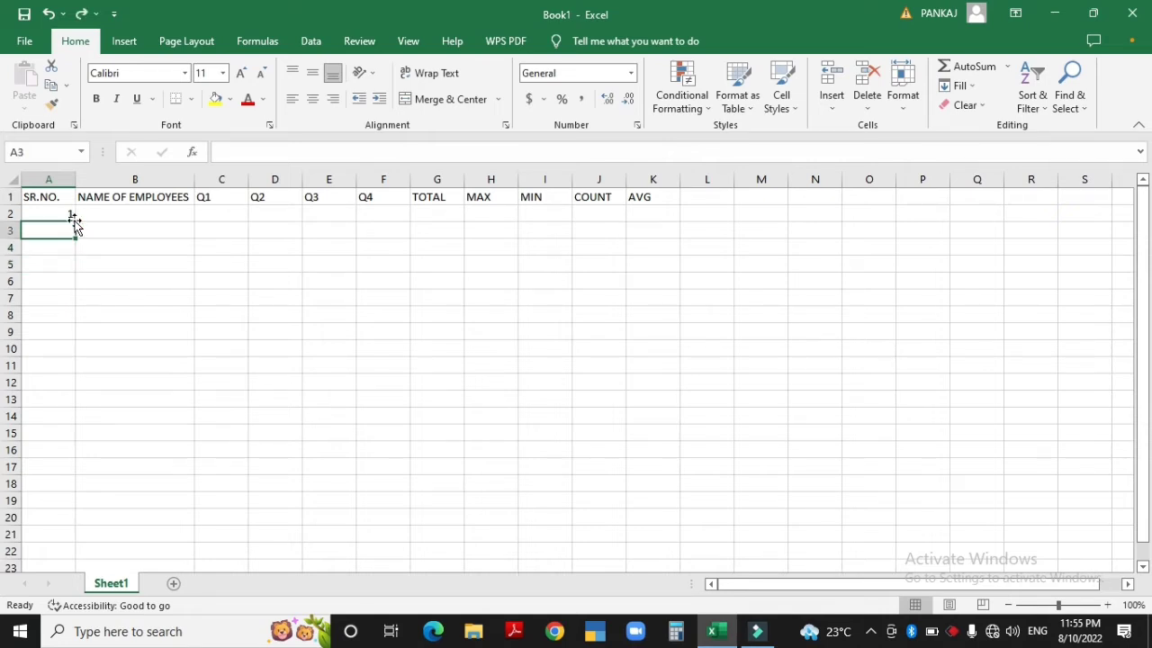
{"action": "left_click", "coordinate": [72, 216]}
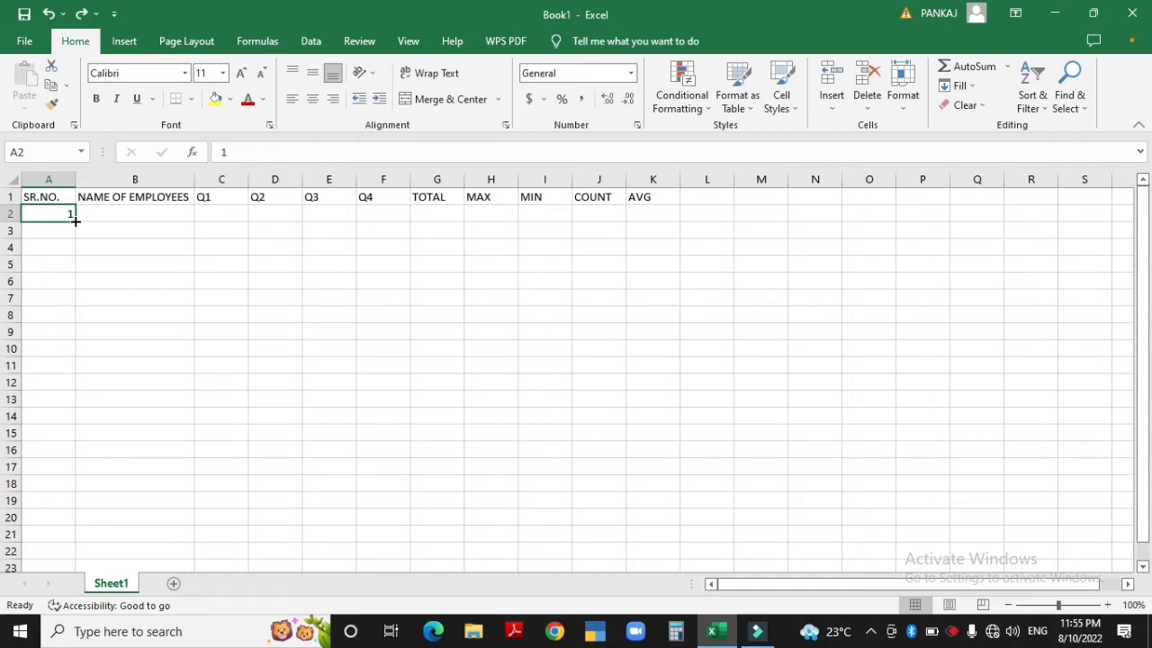
{"action": "left_click_drag", "start_coordinate": [76, 220], "coordinate": [82, 348]}
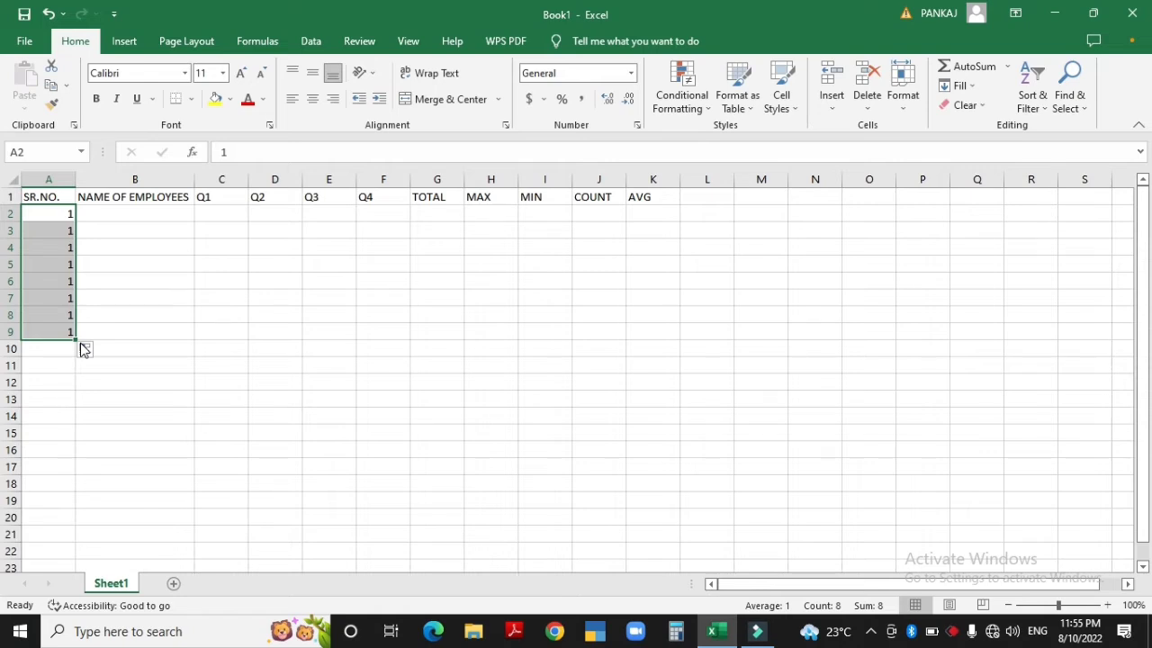
{"action": "key", "text": "ctrl+z"}
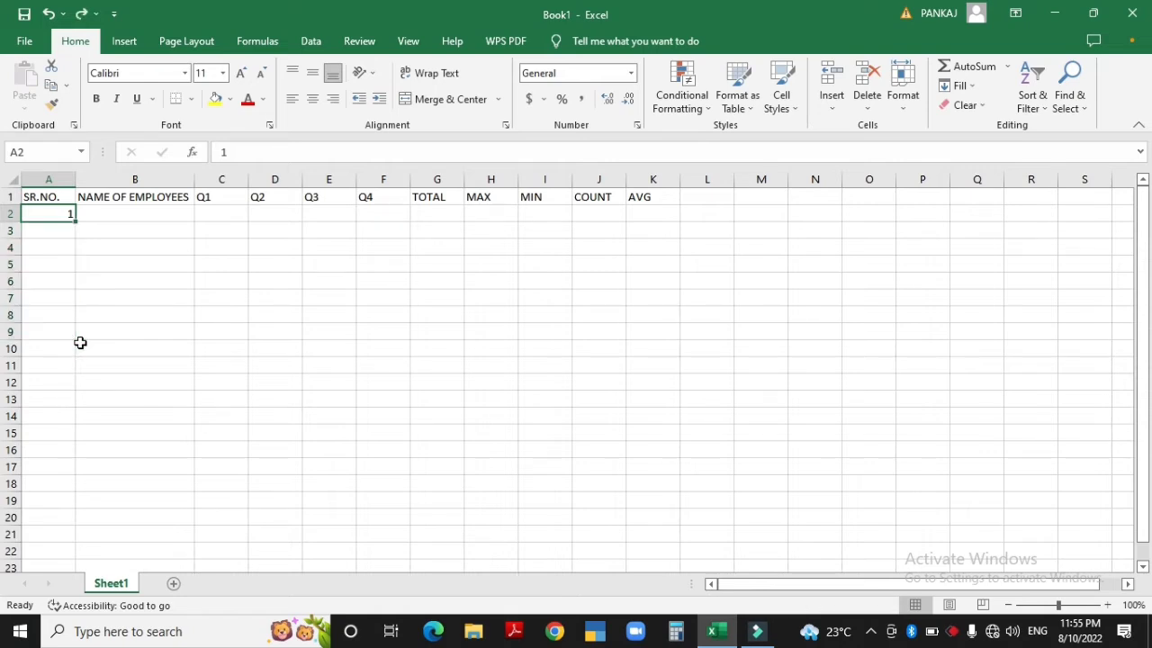
Enter 2 in A3 and drag A2:A3's fill handle down to extend the series to row 15
{"action": "left_click", "coordinate": [58, 227]}
{"action": "type", "text": "2"}
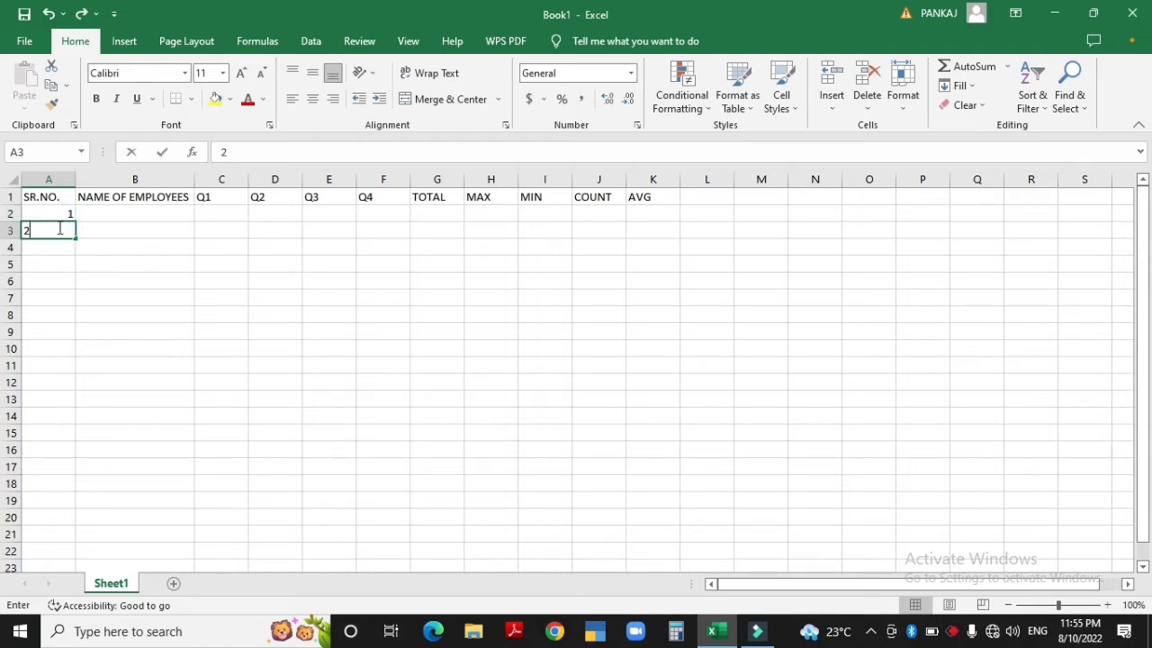
{"action": "key", "text": "Up"}
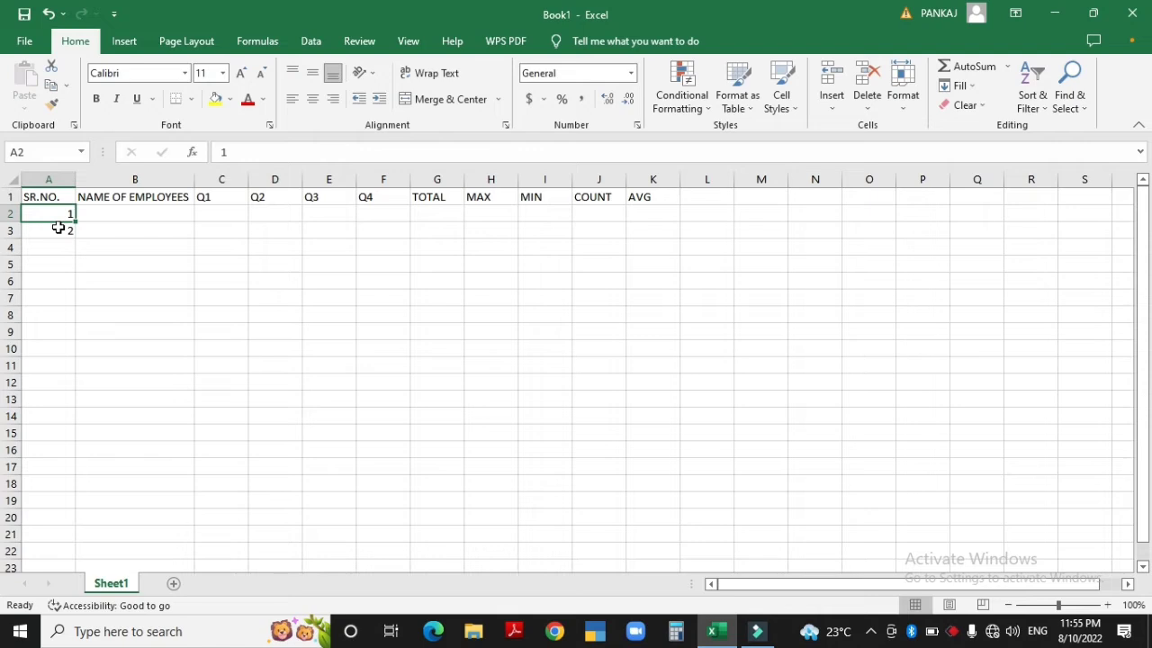
{"action": "left_click", "coordinate": [58, 228], "text": "shift"}
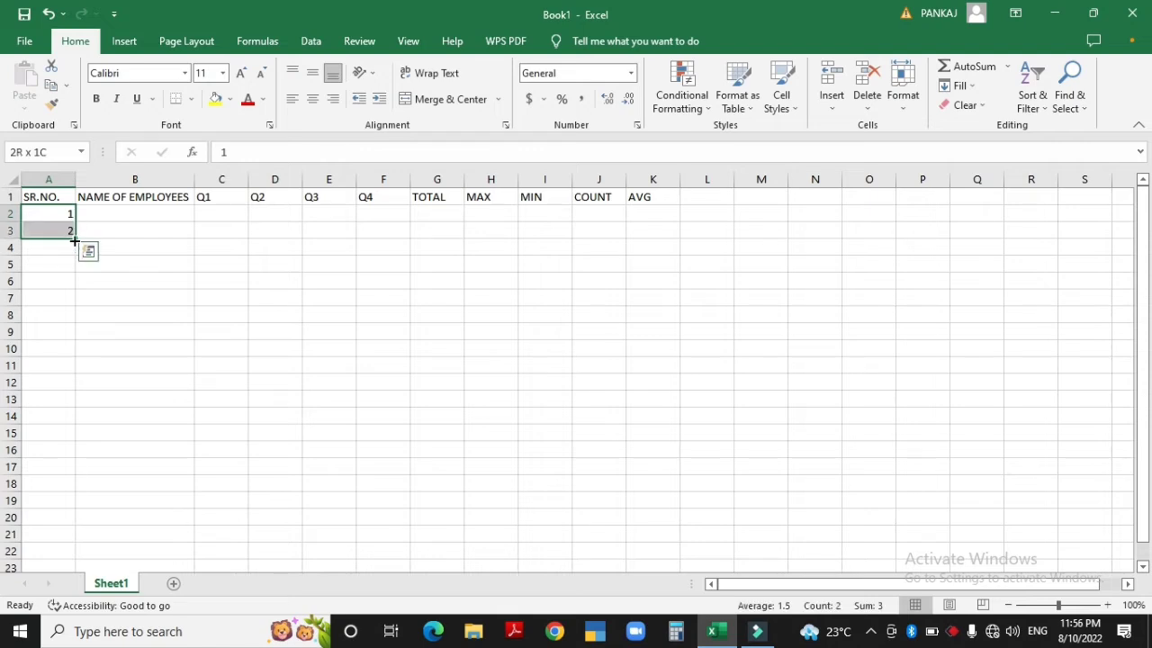
{"action": "left_click_drag", "start_coordinate": [74, 236], "coordinate": [80, 449]}
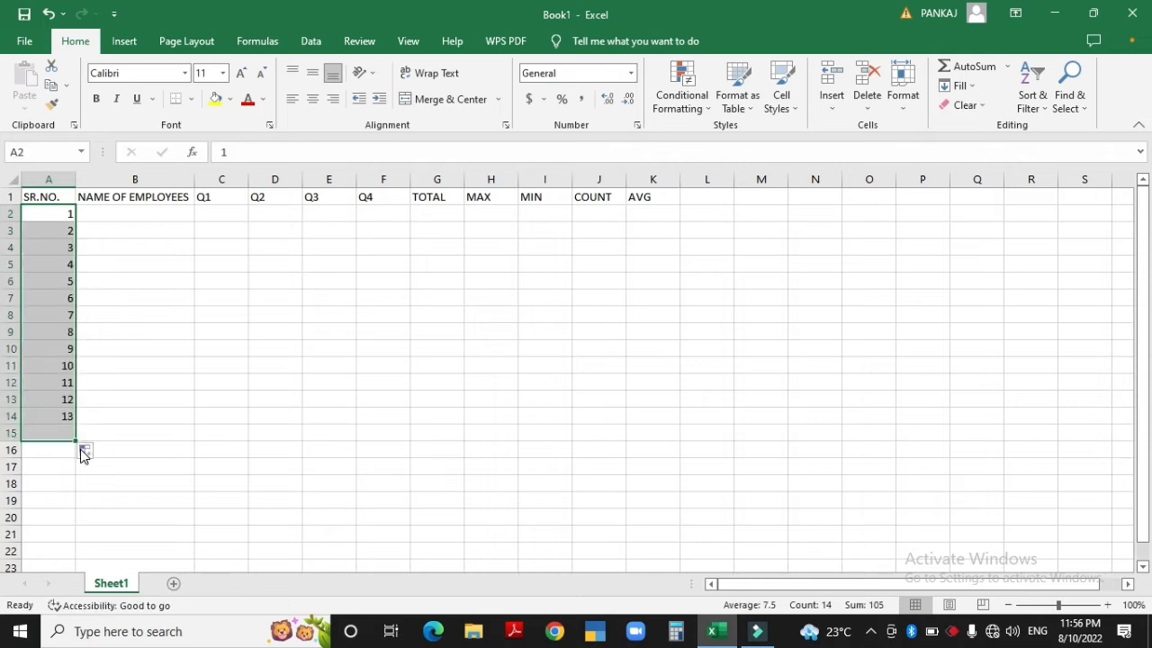
Undo the 1–14 series and refill the numbering so it stops at row 7 (1–6)
{"action": "key", "text": "ctrl+Home"}
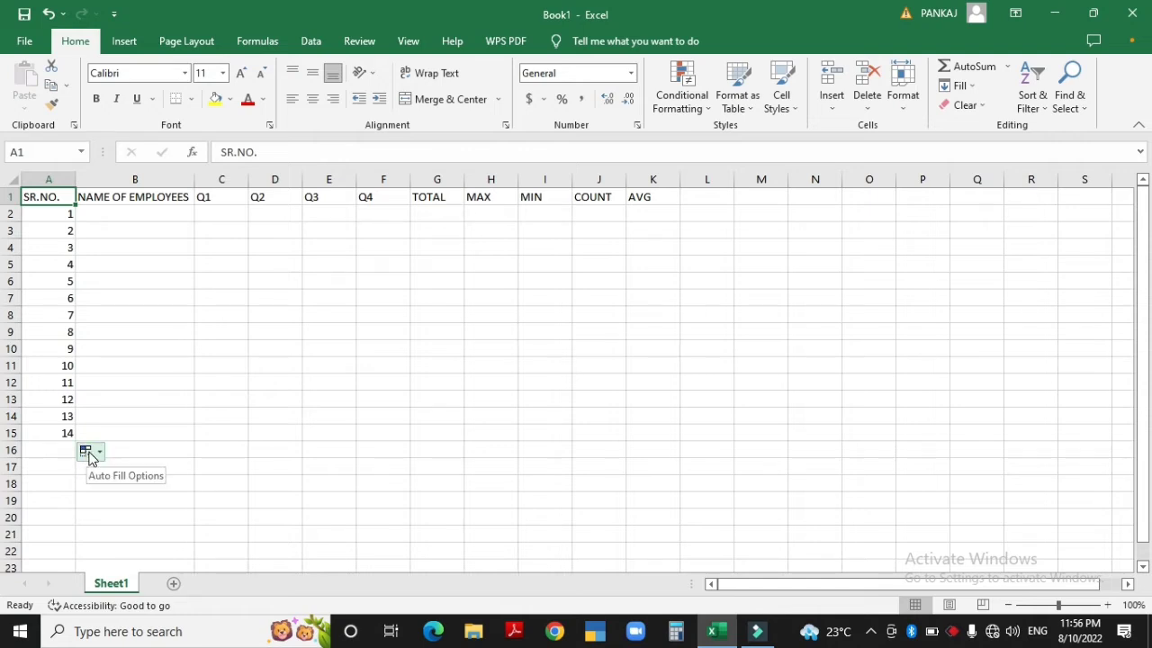
{"action": "left_click", "coordinate": [88, 452]}
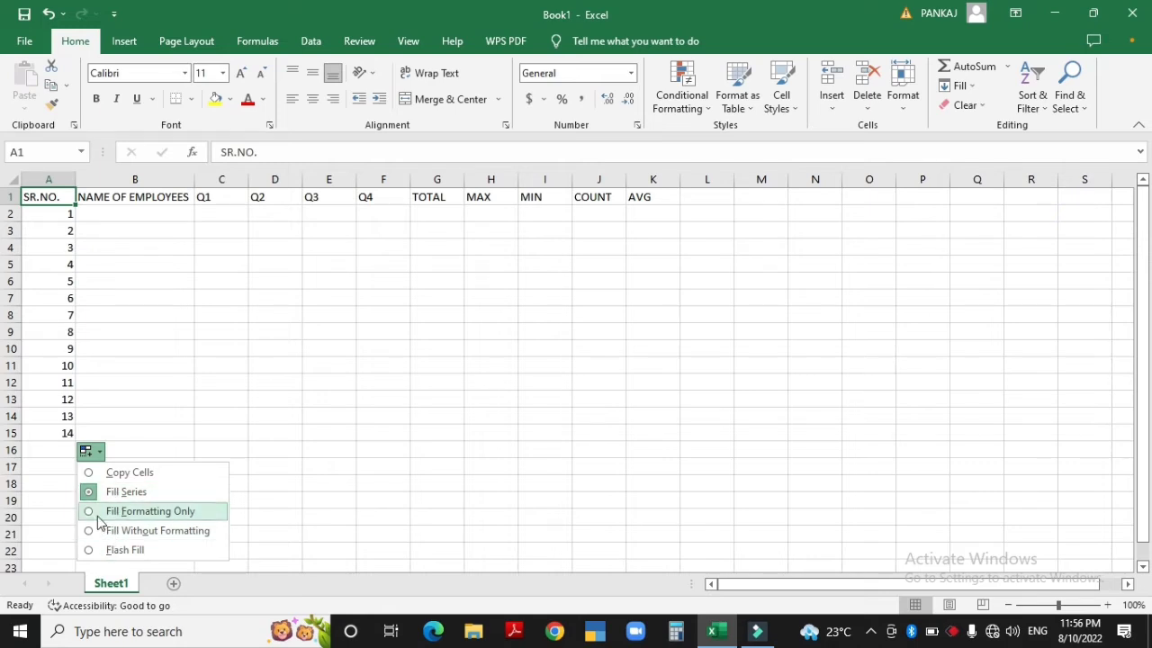
{"action": "left_click", "coordinate": [93, 453]}
{"action": "key", "text": "ctrl+z"}
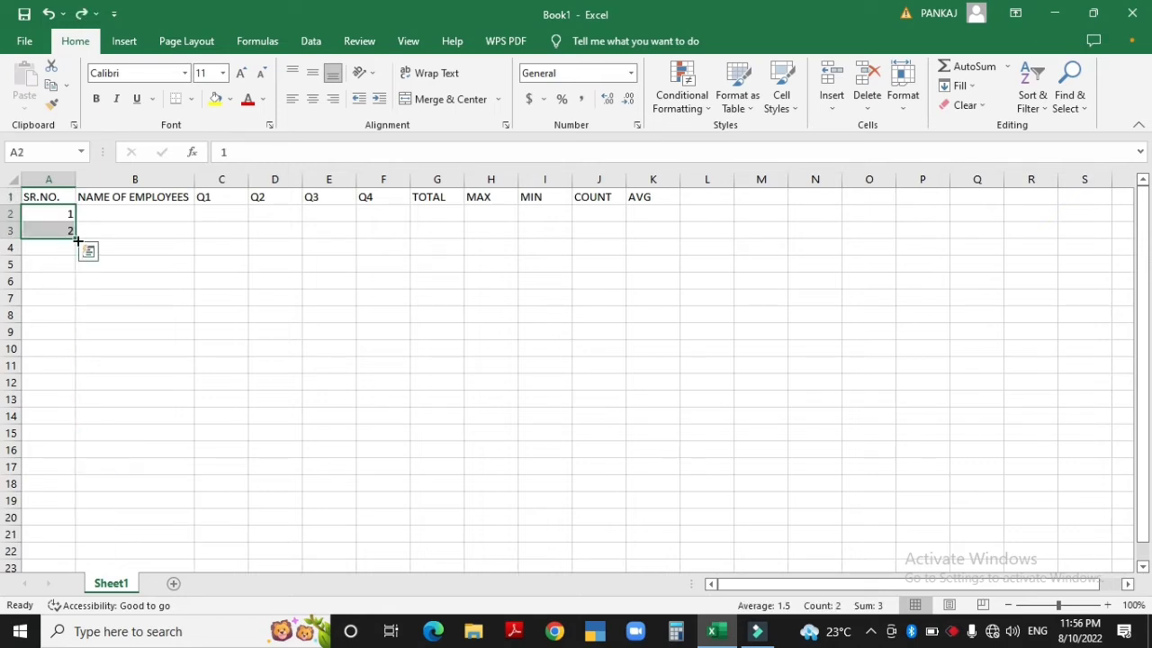
{"action": "left_click_drag", "start_coordinate": [73, 236], "coordinate": [79, 306]}
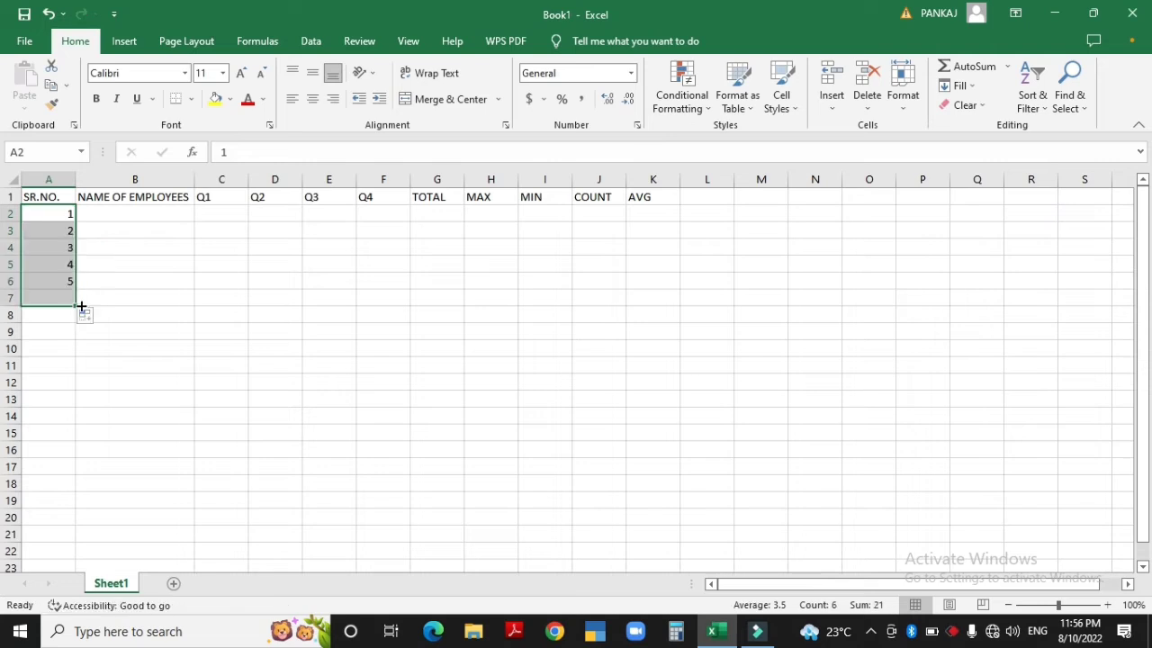
Enter the six employees' full names in B2:B7, one per row
{"action": "left_click", "coordinate": [112, 214]}
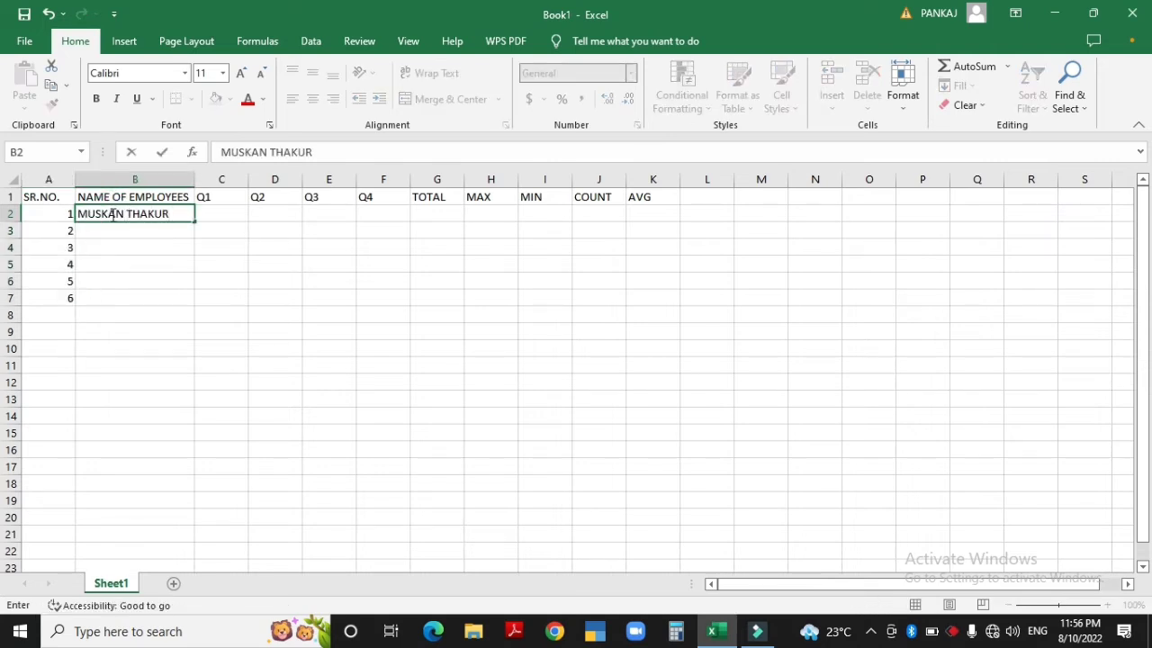
{"action": "key", "text": "Return"}
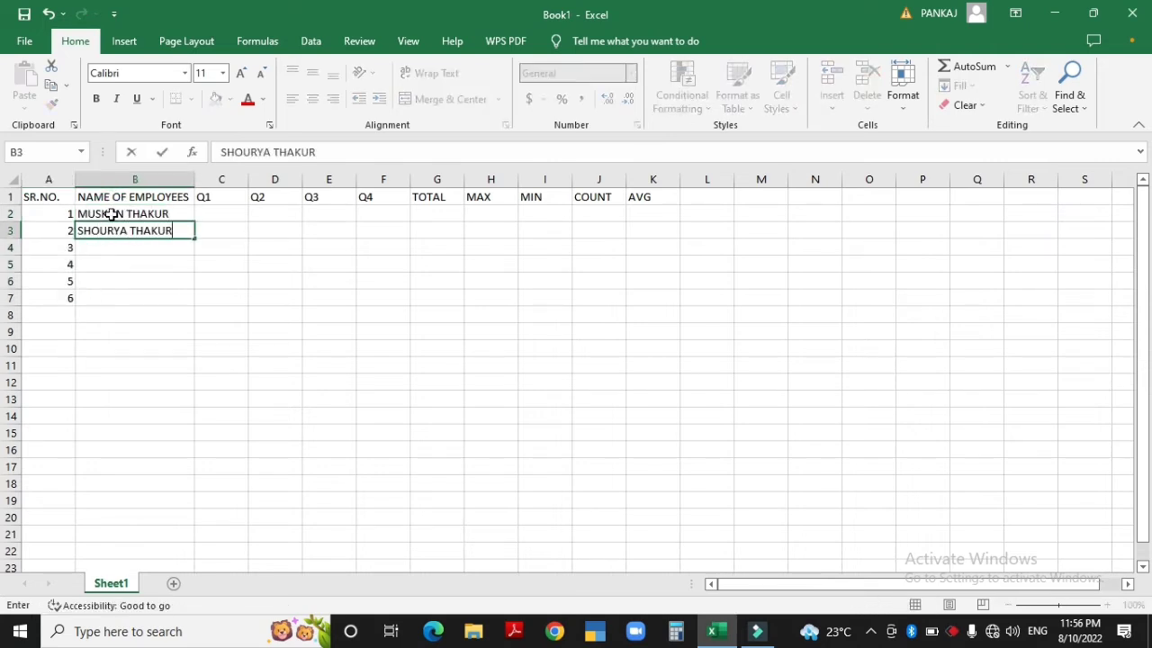
{"action": "key", "text": "Return"}
{"action": "key", "text": "Return"}
{"action": "key", "text": "Return"}
{"action": "key", "text": "Return"}
{"action": "key", "text": "Tab"}
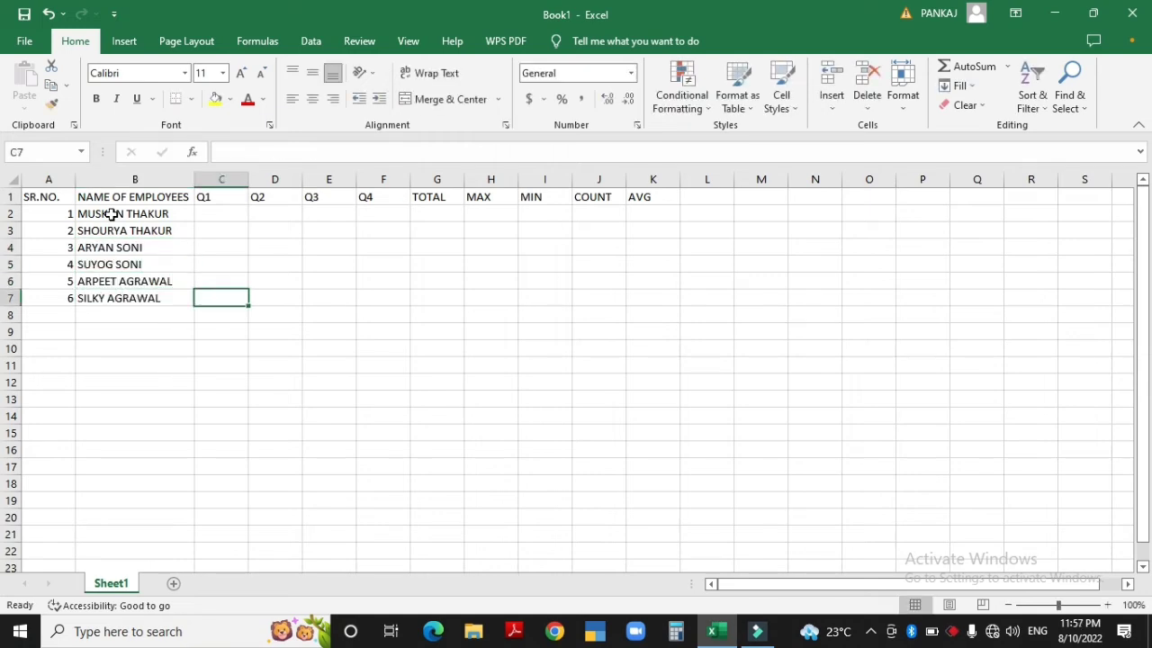
{"action": "key", "text": "Up"}
{"action": "key", "text": "Up"}
{"action": "key", "text": "Up"}
{"action": "key", "text": "Up"}
{"action": "key", "text": "Up"}
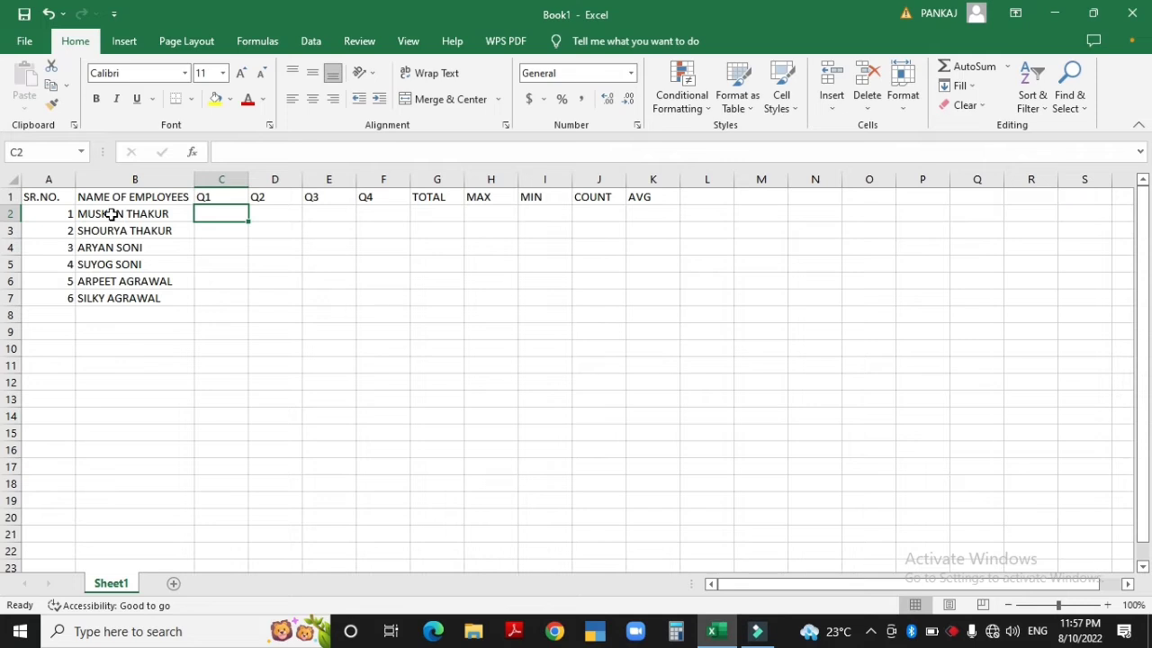
Select C2:F7 and enter =RANDBETWEEN(10000,100000) in C2
{"action": "key", "text": "shift+Right"}
{"action": "key", "text": "shift+Right"}
{"action": "key", "text": "shift+Right"}
{"action": "key", "text": "shift+Right"}
{"action": "key", "text": "shift+Left"}
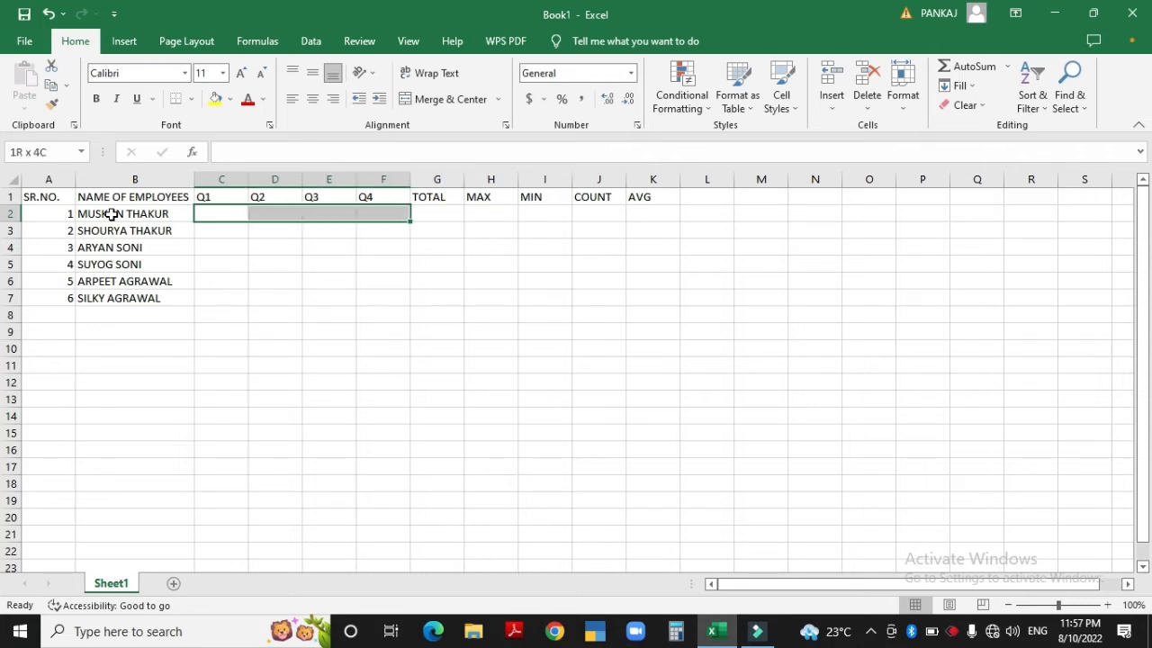
{"action": "key", "text": "shift+Down"}
{"action": "key", "text": "shift+Down"}
{"action": "key", "text": "shift+Down"}
{"action": "key", "text": "shift+Down"}
{"action": "key", "text": "shift+Down"}
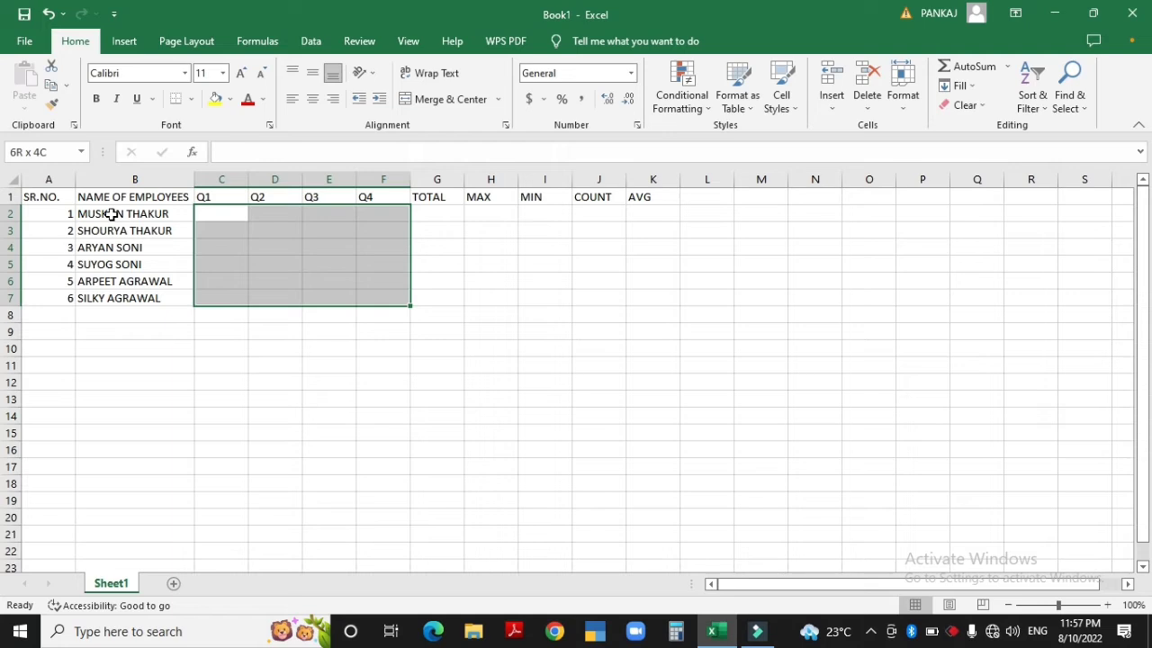
{"action": "type", "text": "=R"}
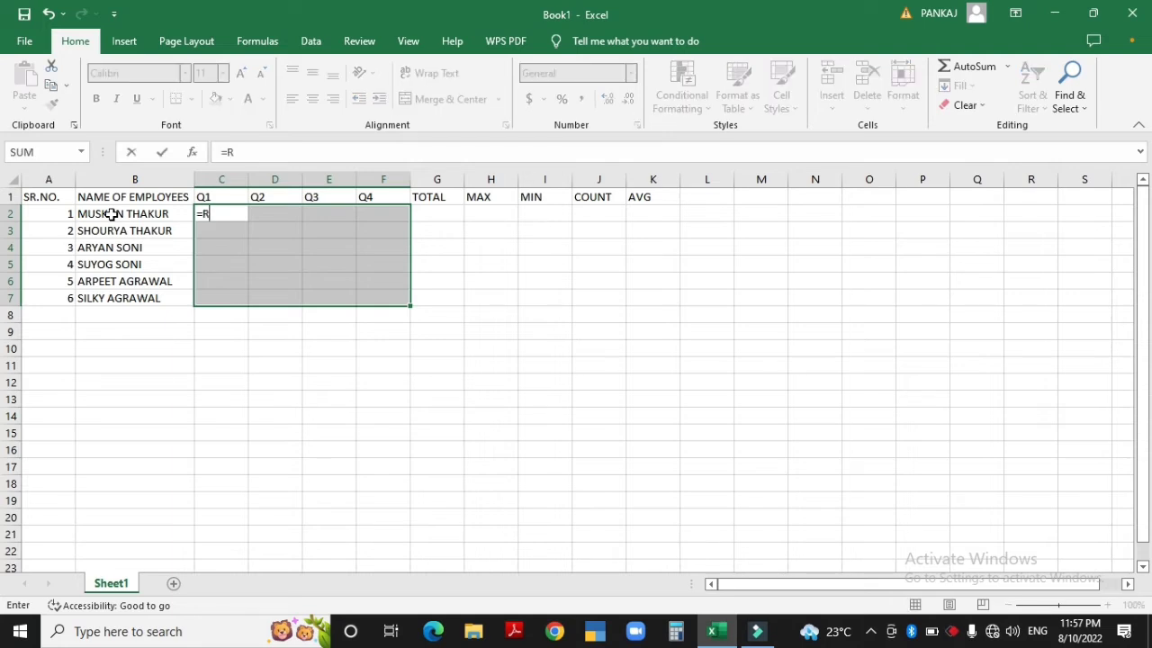
{"action": "type", "text": "ANDB"}
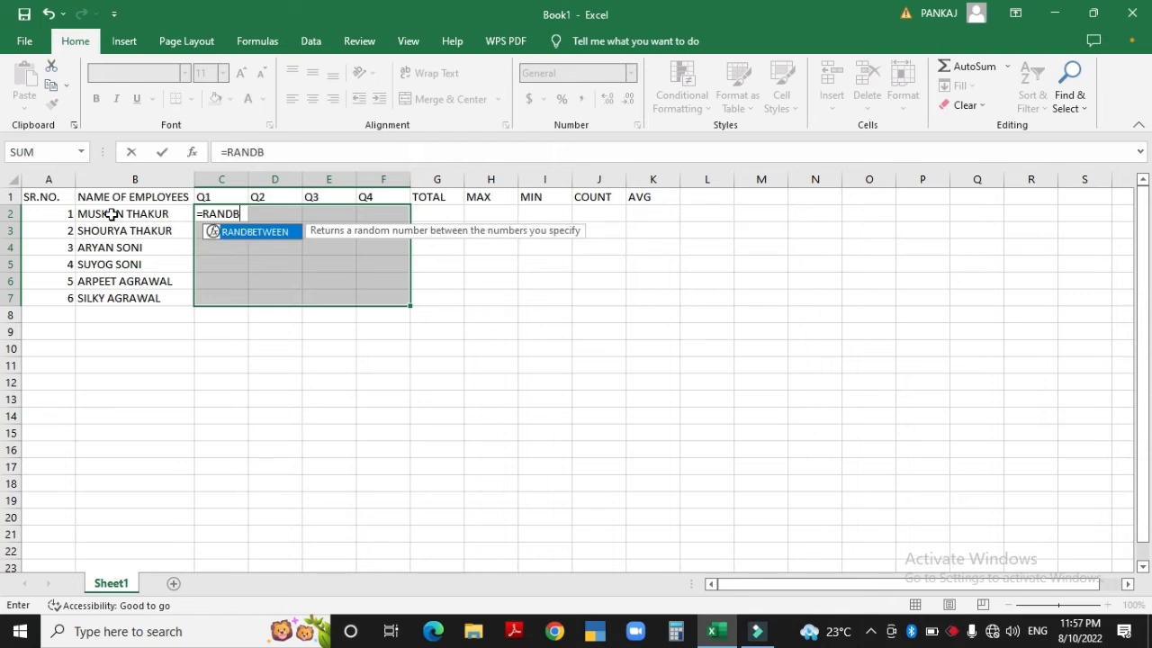
{"action": "type", "text": "ETWEEN("}
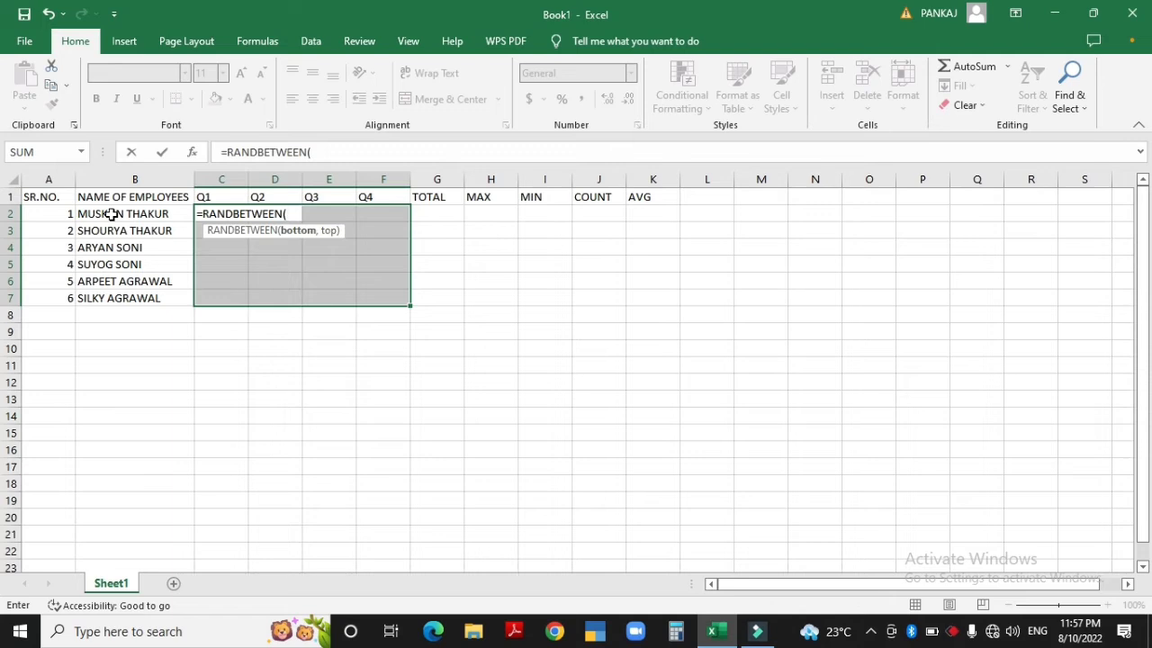
{"action": "type", "text": "1000"}
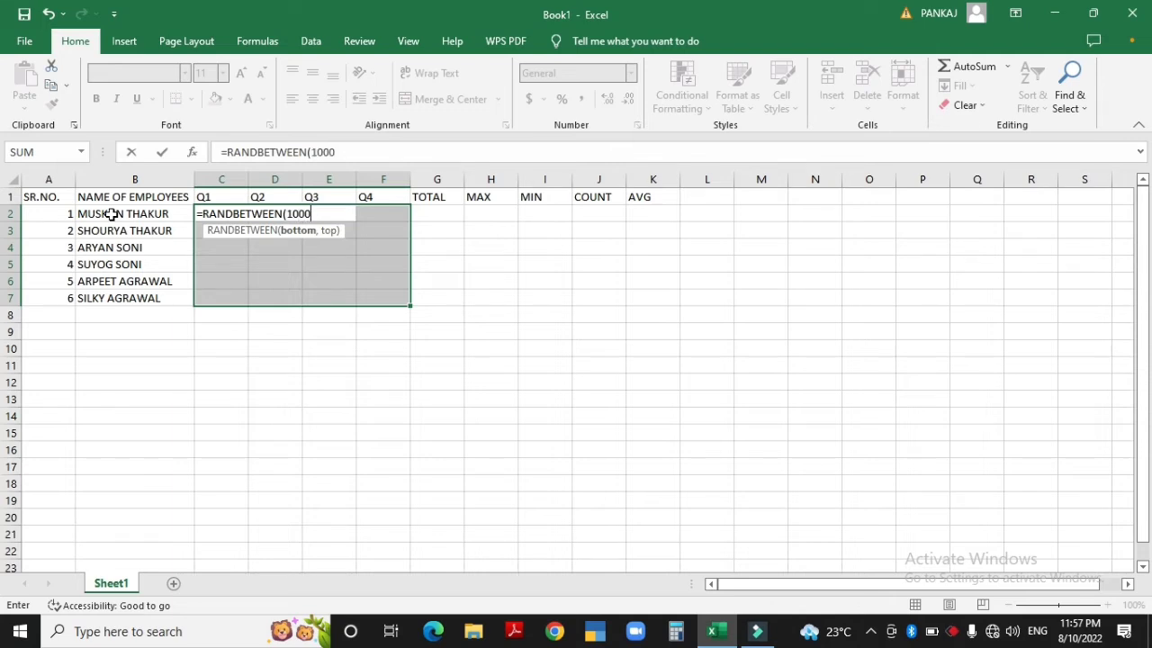
{"action": "type", "text": "0,100000"}
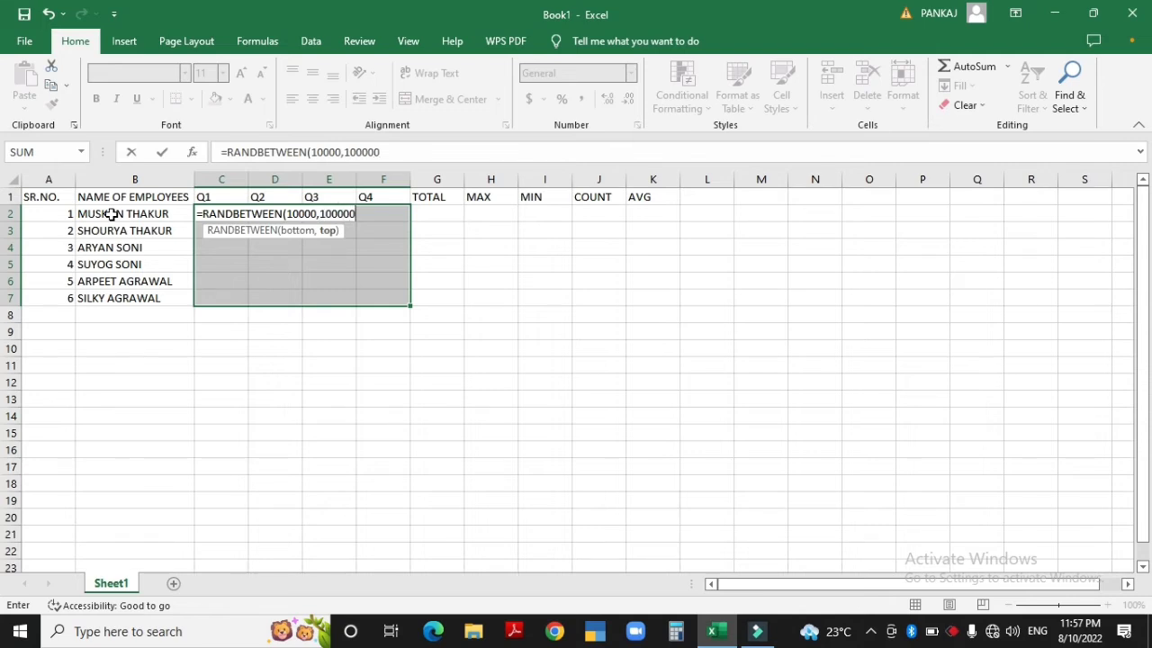
{"action": "type", "text": ")"}
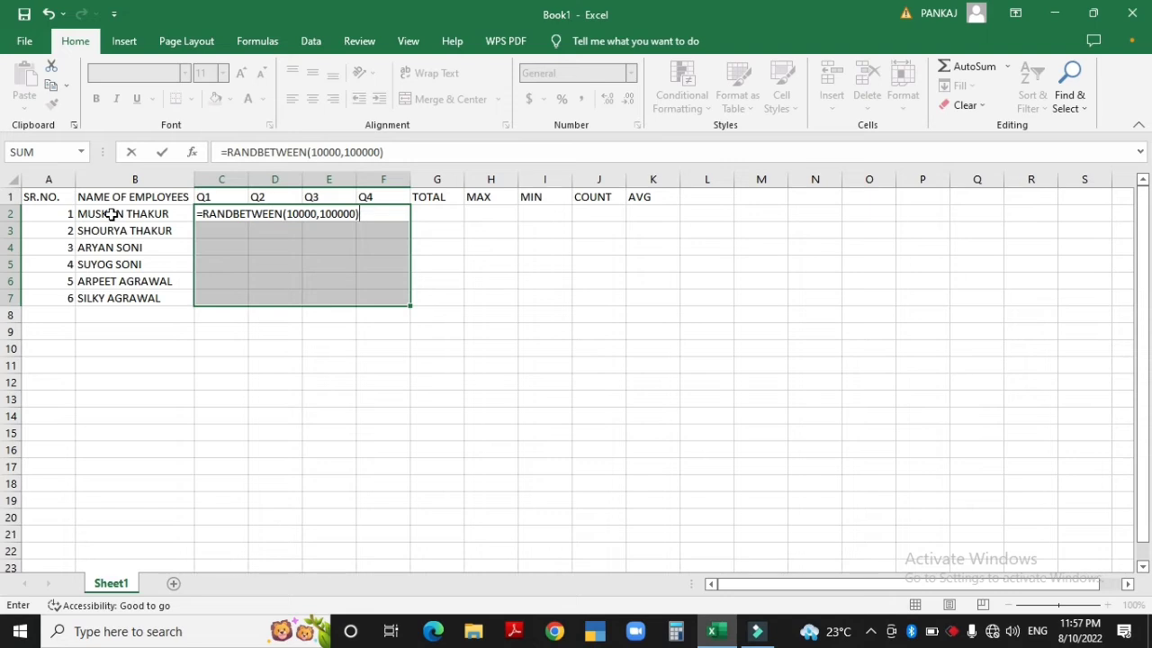
{"action": "key", "text": "Return"}
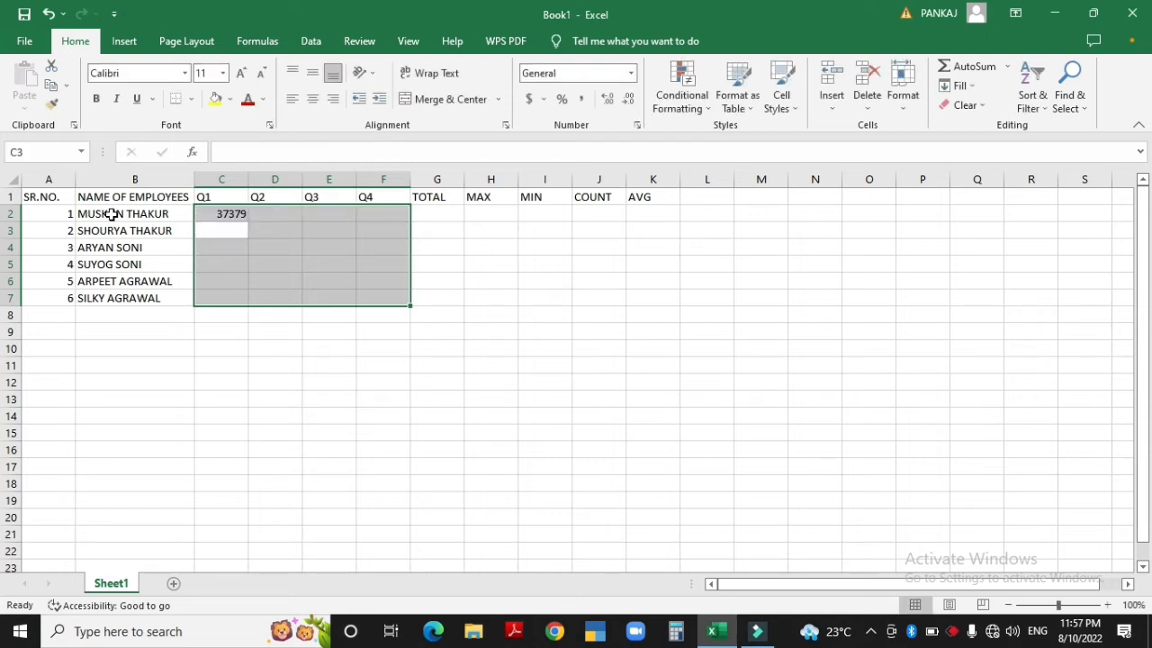
Fill the RANDBETWEEN formula down Q1 with Ctrl+D and across Q2–Q4 with Ctrl+R
{"action": "key", "text": "Left"}
{"action": "key", "text": "Up"}
{"action": "key", "text": "Right"}
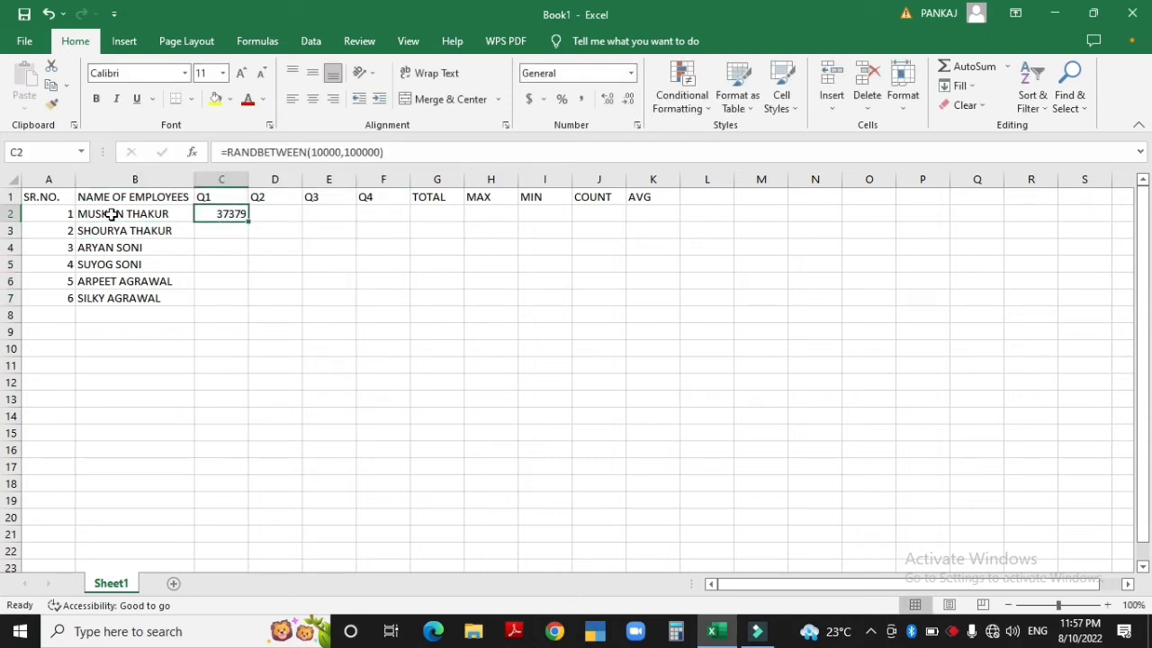
{"action": "key", "text": "shift+Right"}
{"action": "key", "text": "shift+Right"}
{"action": "key", "text": "shift+Right"}
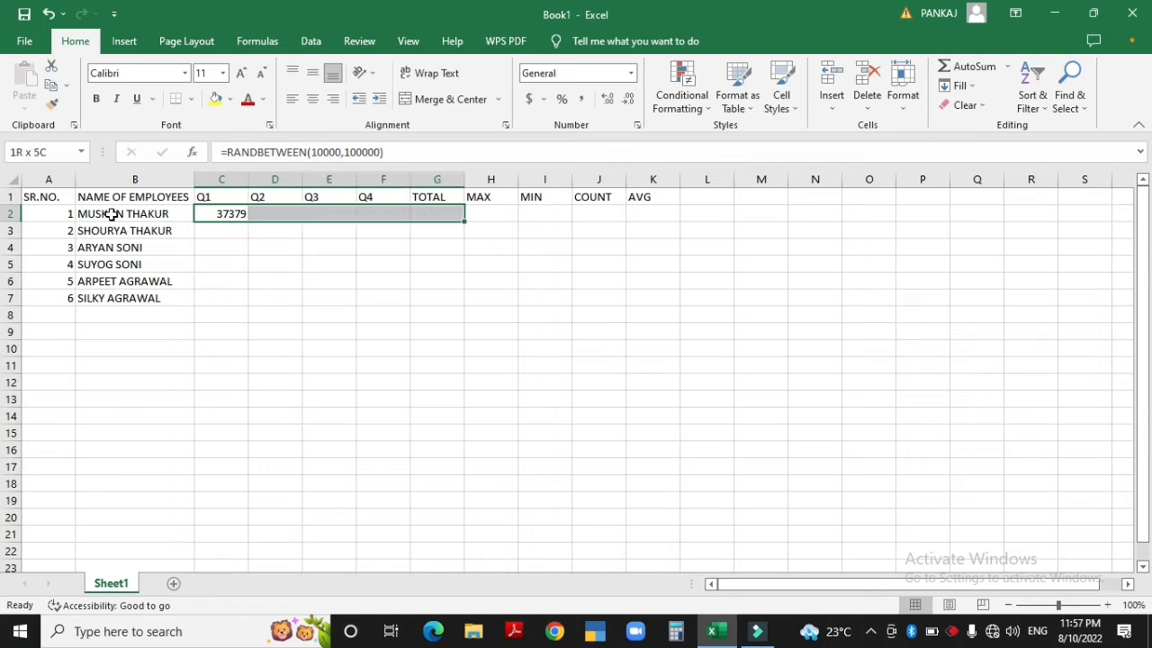
{"action": "key", "text": "shift+Down"}
{"action": "key", "text": "shift+Down"}
{"action": "key", "text": "shift+Down"}
{"action": "key", "text": "shift+Down"}
{"action": "key", "text": "shift+Down"}
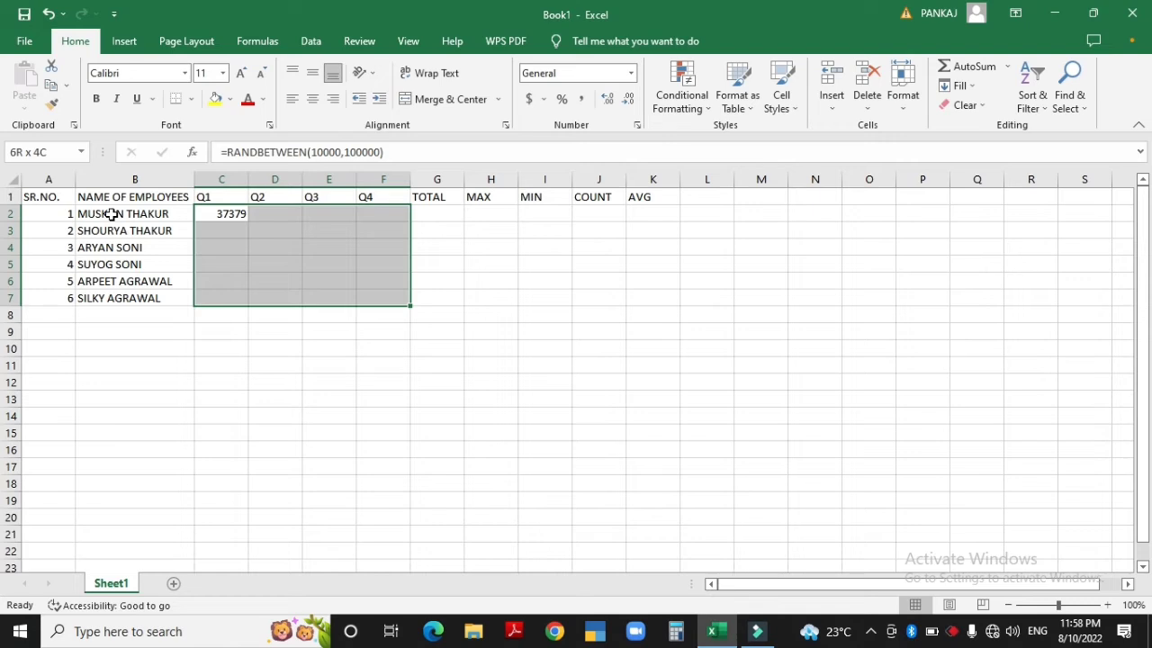
{"action": "key", "text": "ctrl+d"}
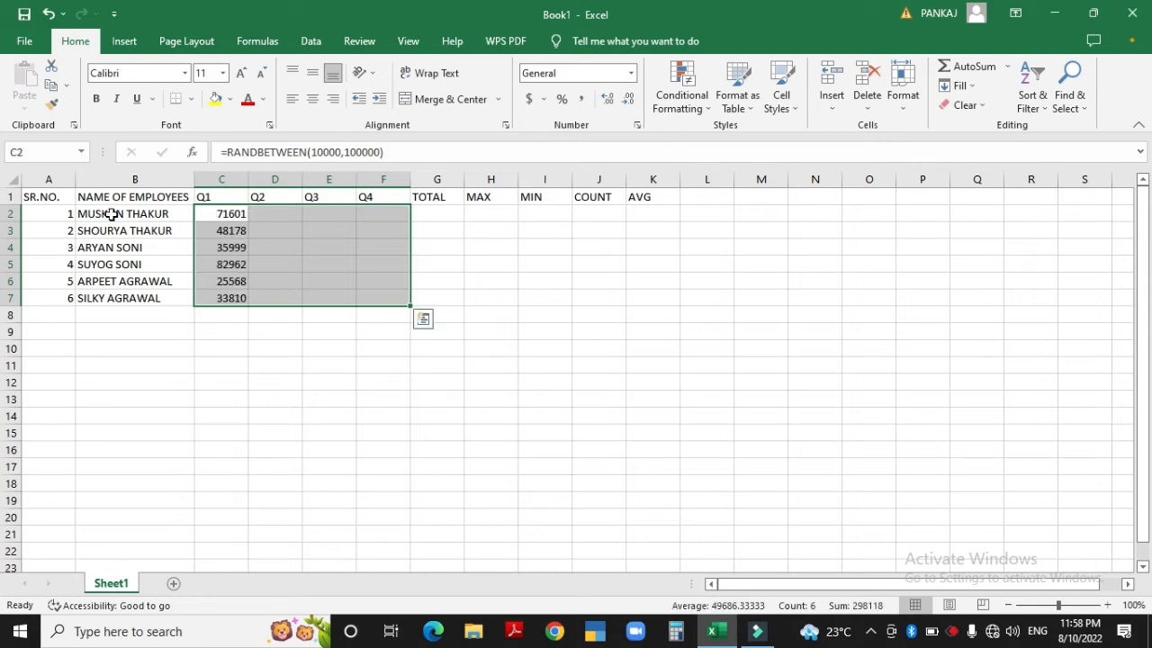
{"action": "key", "text": "ctrl+r"}
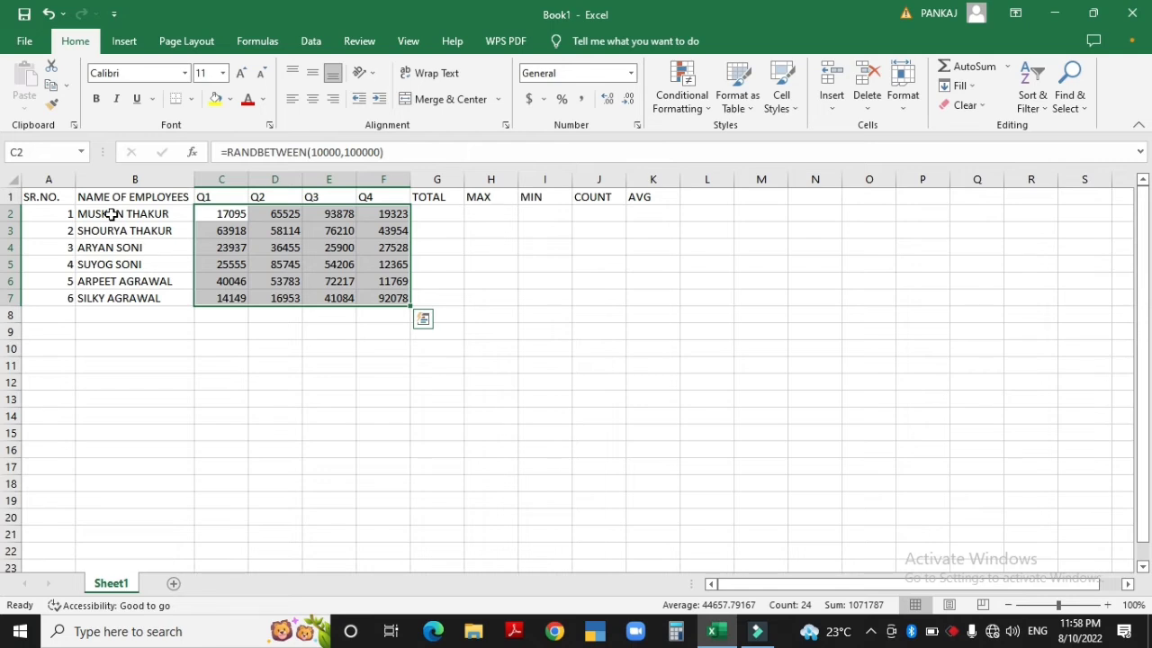
Recalculate twice with F9 to regenerate the random quarterly figures
{"action": "key", "text": "Right"}
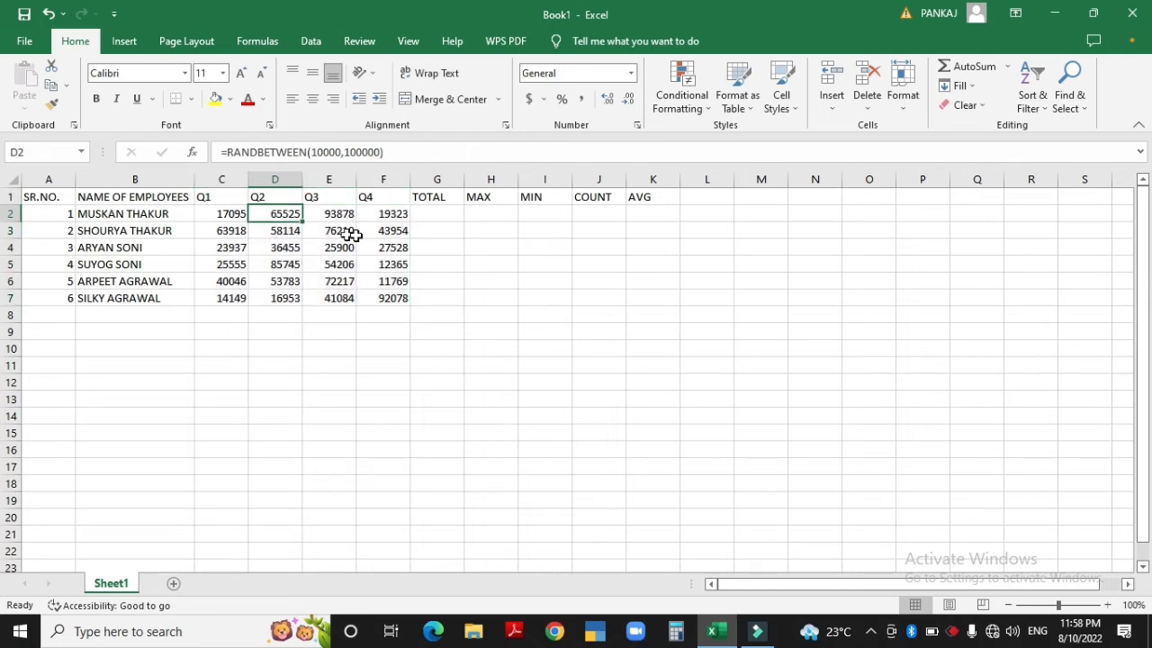
{"action": "left_click", "coordinate": [477, 262]}
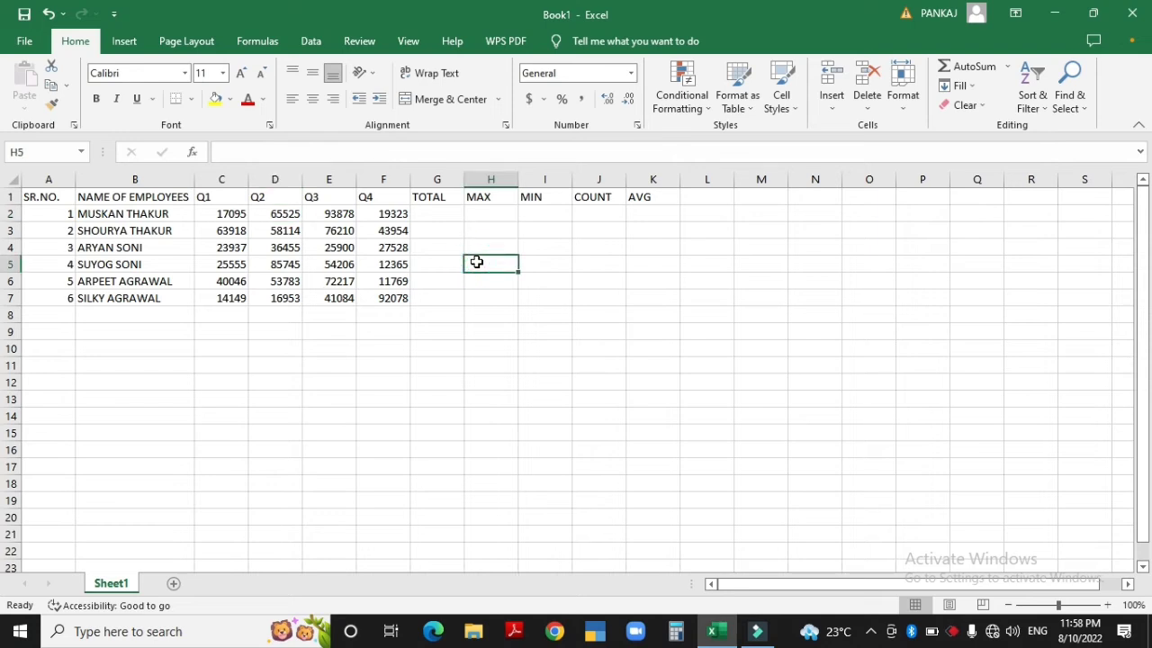
{"action": "key", "text": "F9"}
{"action": "key", "text": "F9"}
{"action": "key", "text": "F9"}
{"action": "key", "text": "F9"}
{"action": "key", "text": "F9"}
{"action": "key", "text": "F9"}
{"action": "key", "text": "F9"}
{"action": "key", "text": "F9"}
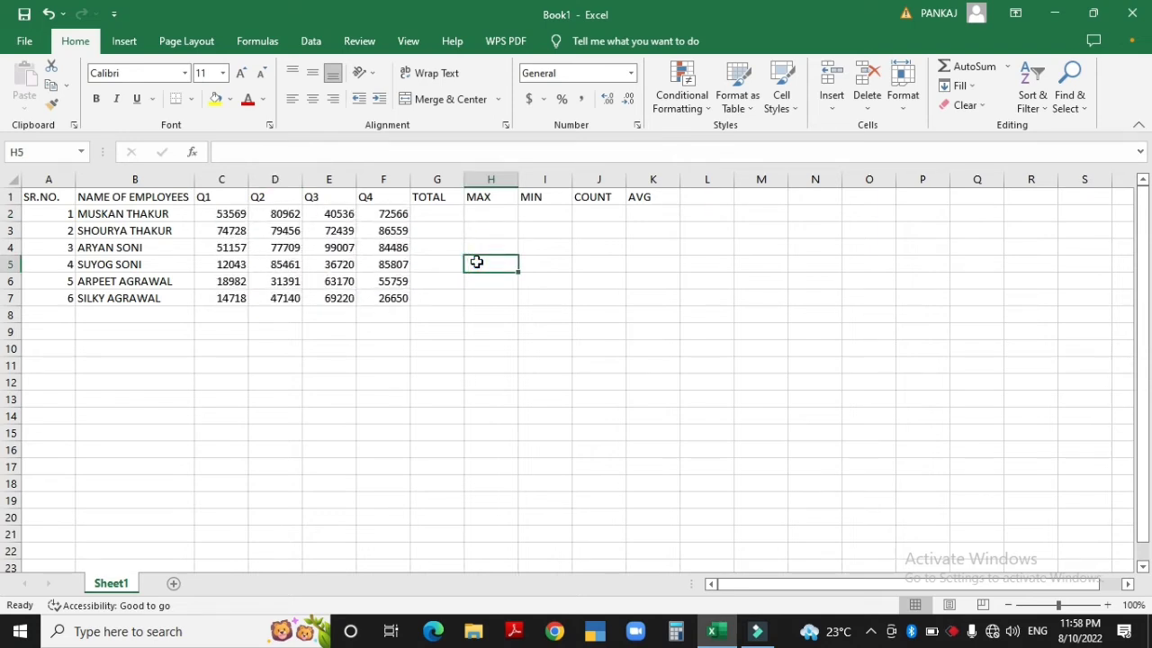
{"action": "key", "text": "F9"}
{"action": "key", "text": "F9"}
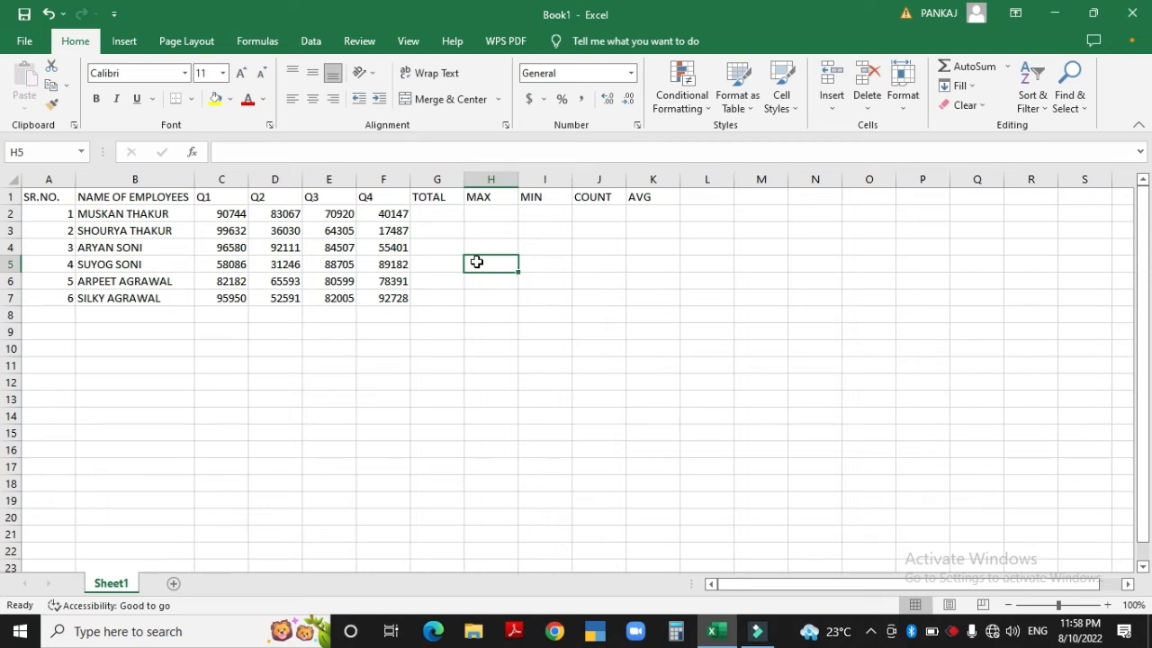
Select the Q1–Q4 block C2:F7 and copy it with Ctrl+C
{"action": "key", "text": "Left"}
{"action": "key", "text": "Left"}
{"action": "key", "text": "Left"}
{"action": "key", "text": "Left"}
{"action": "key", "text": "Up"}
{"action": "key", "text": "Up"}
{"action": "key", "text": "Up"}
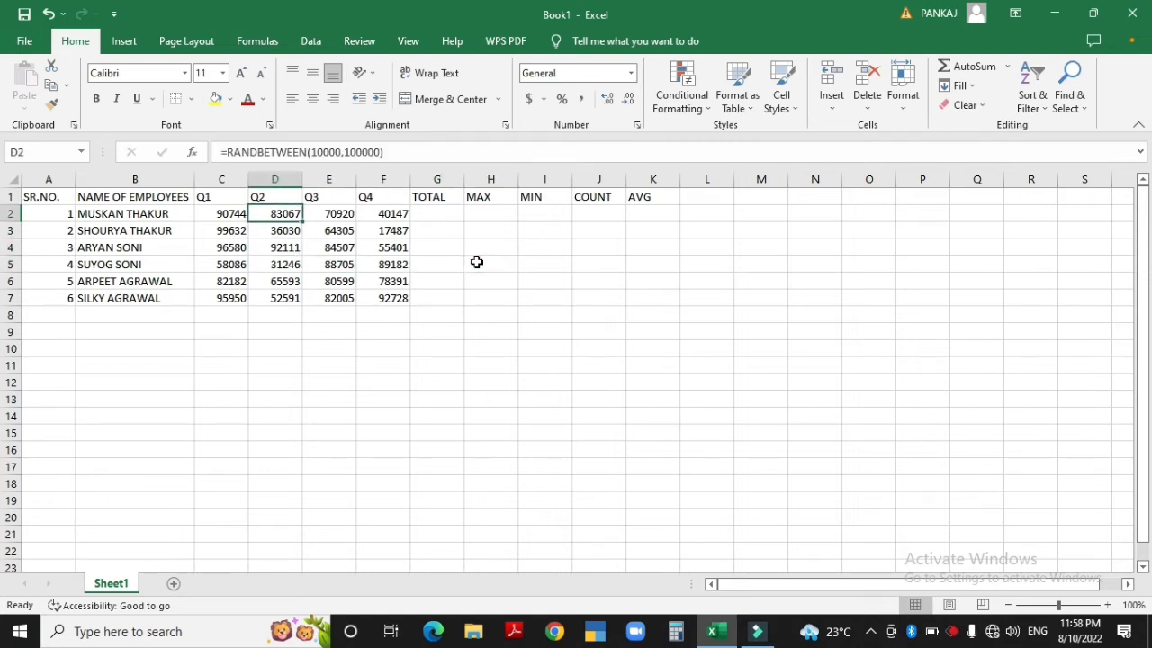
{"action": "key", "text": "Left"}
{"action": "key", "text": "shift+Right"}
{"action": "key", "text": "shift+Right"}
{"action": "key", "text": "shift+Right"}
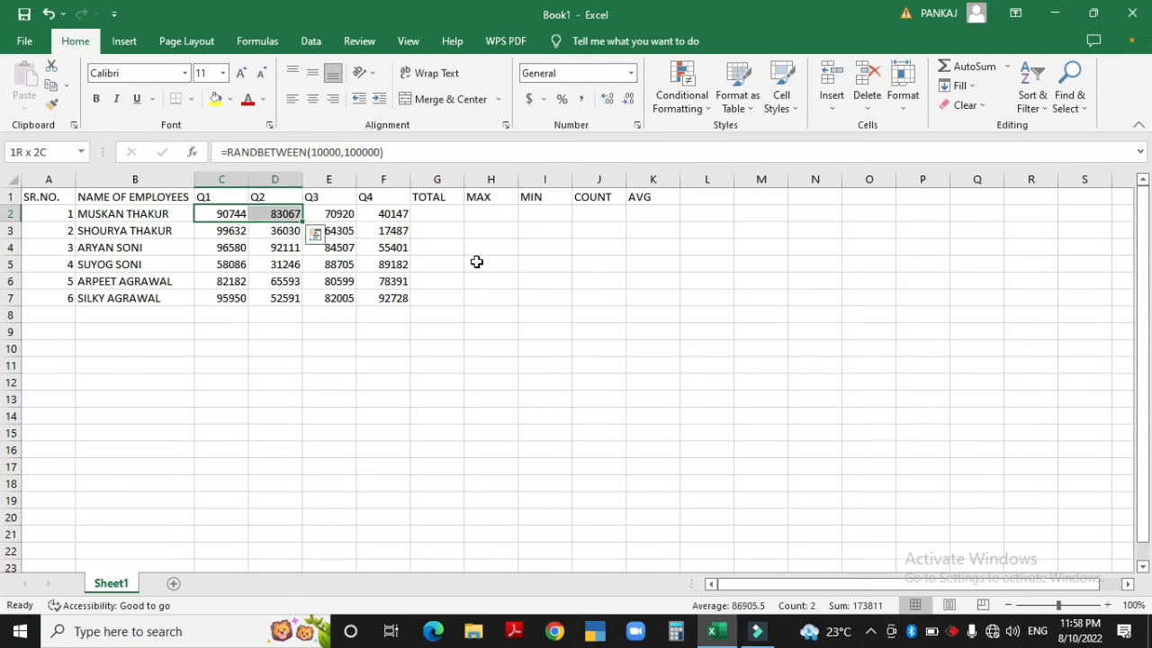
{"action": "key", "text": "shift+Down"}
{"action": "key", "text": "shift+Down"}
{"action": "key", "text": "shift+Down"}
{"action": "key", "text": "shift+Down"}
{"action": "key", "text": "shift+Down"}
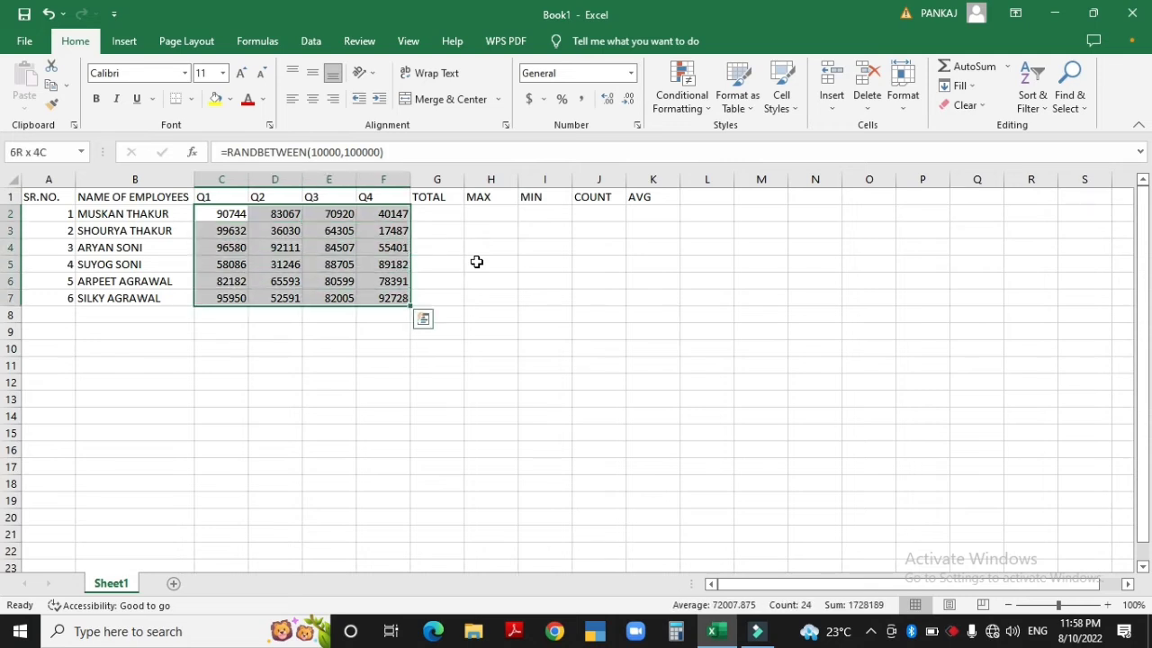
{"action": "key", "text": "ctrl+c"}
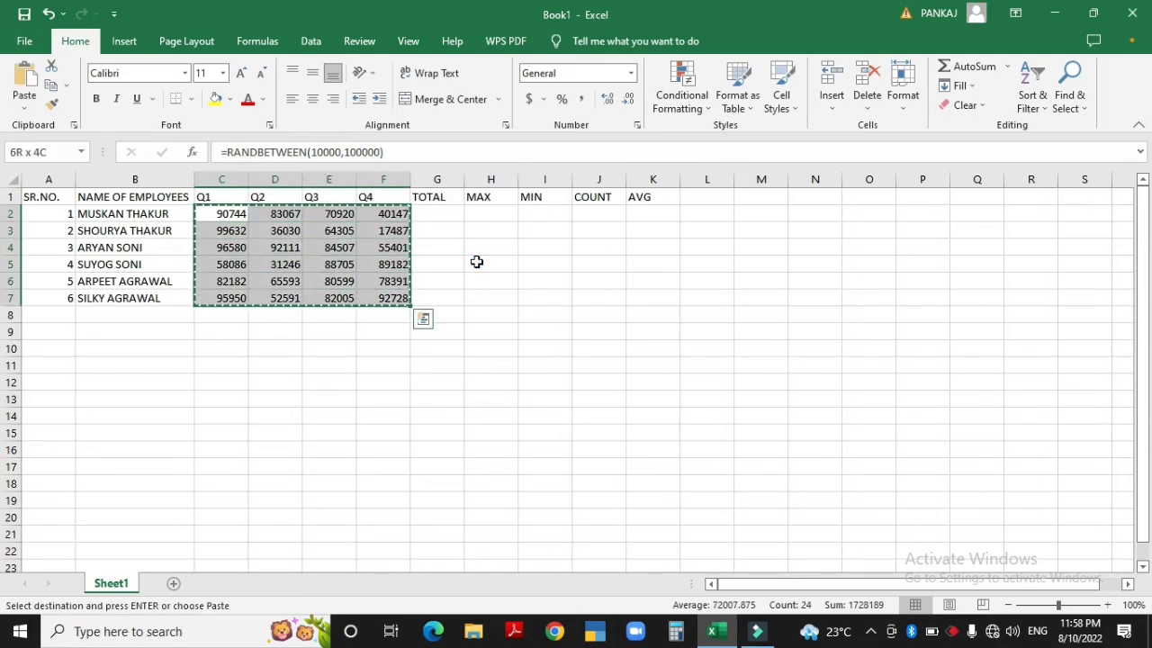
Paste C2:F7 back as values so Q1–Q4 hold fixed numbers, e.g. 65461 in C2
{"action": "left_click", "coordinate": [27, 99]}
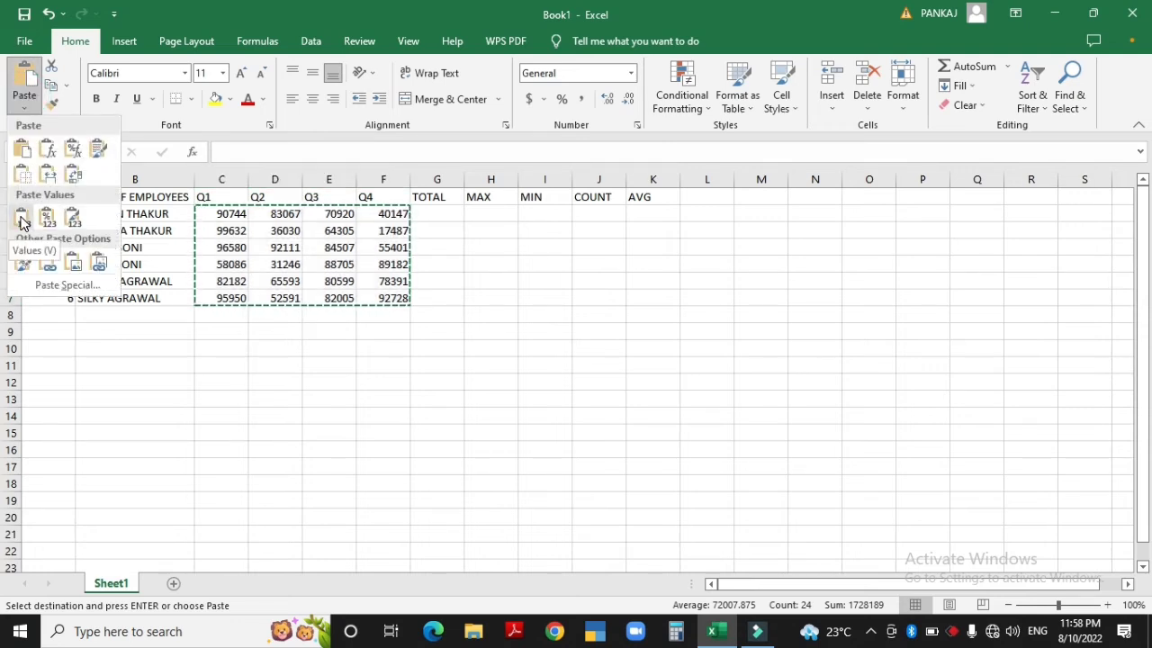
{"action": "left_click", "coordinate": [22, 220]}
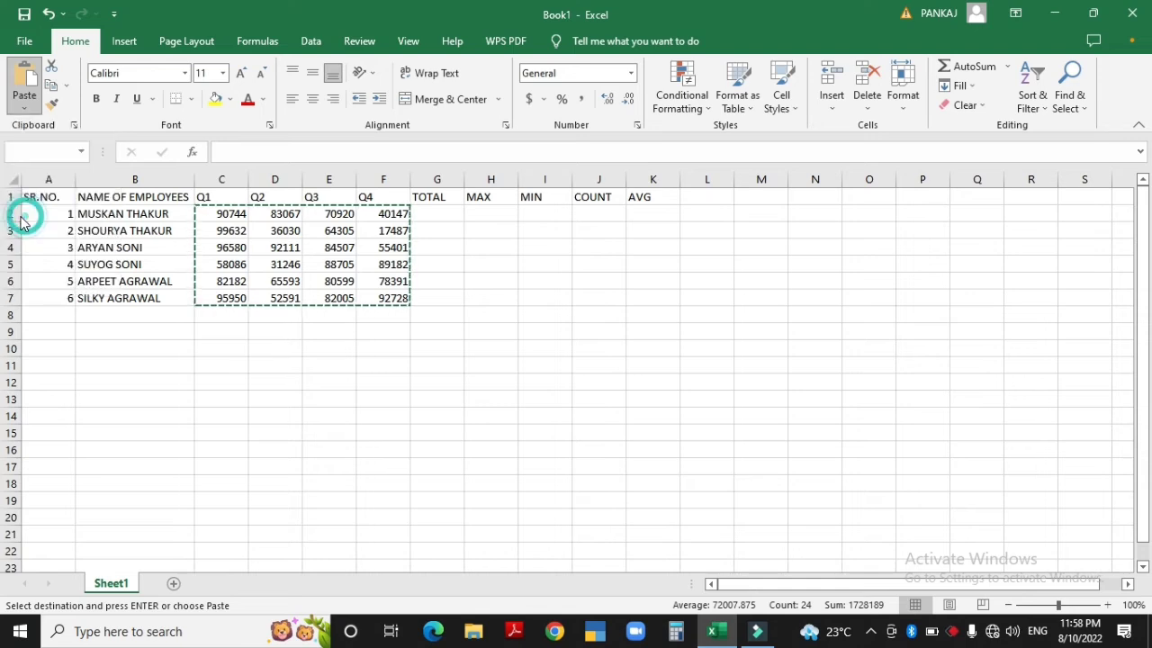
{"action": "left_click", "coordinate": [226, 220]}
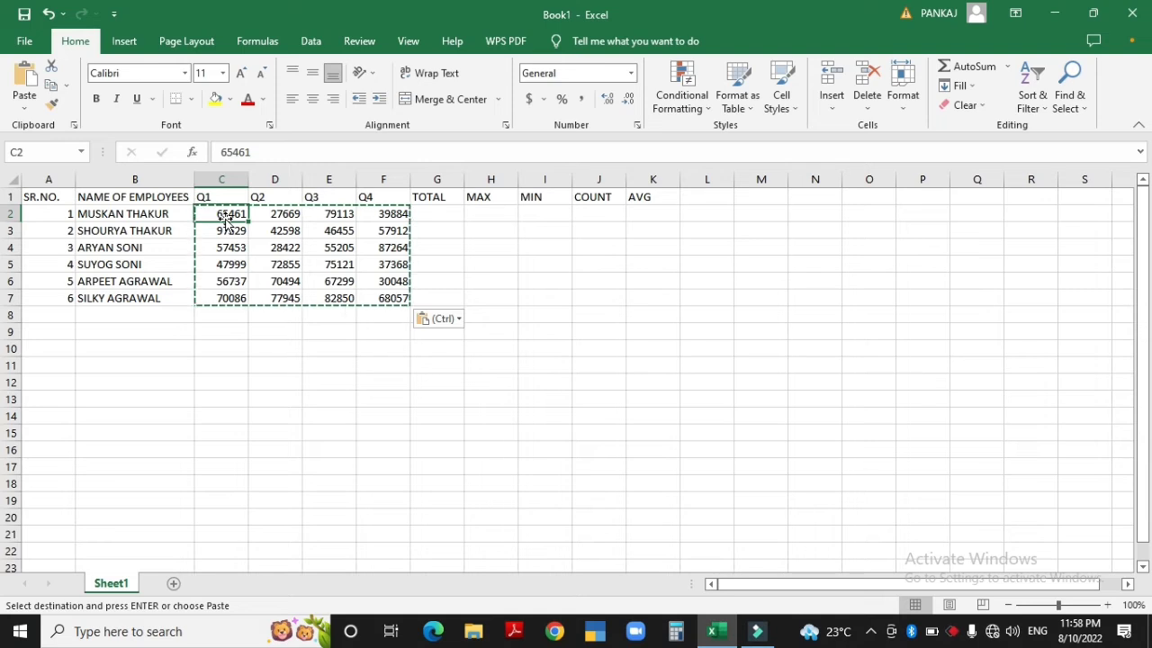
{"action": "key", "text": "Right"}
{"action": "key", "text": "Escape"}
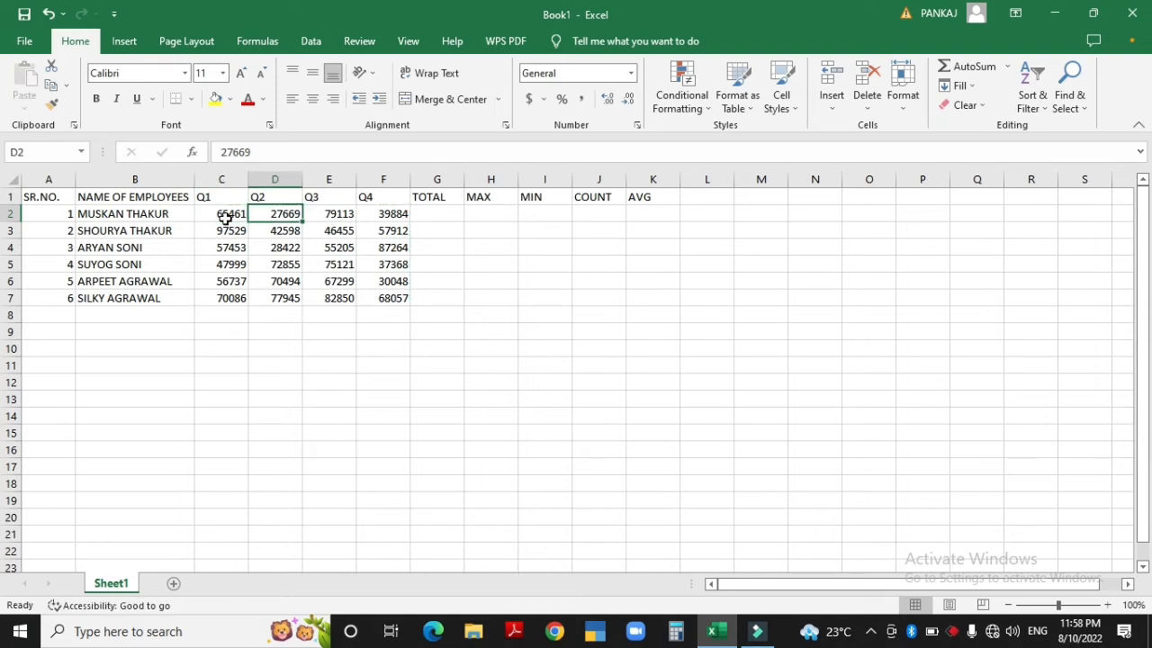
{"action": "left_click", "coordinate": [231, 216]}
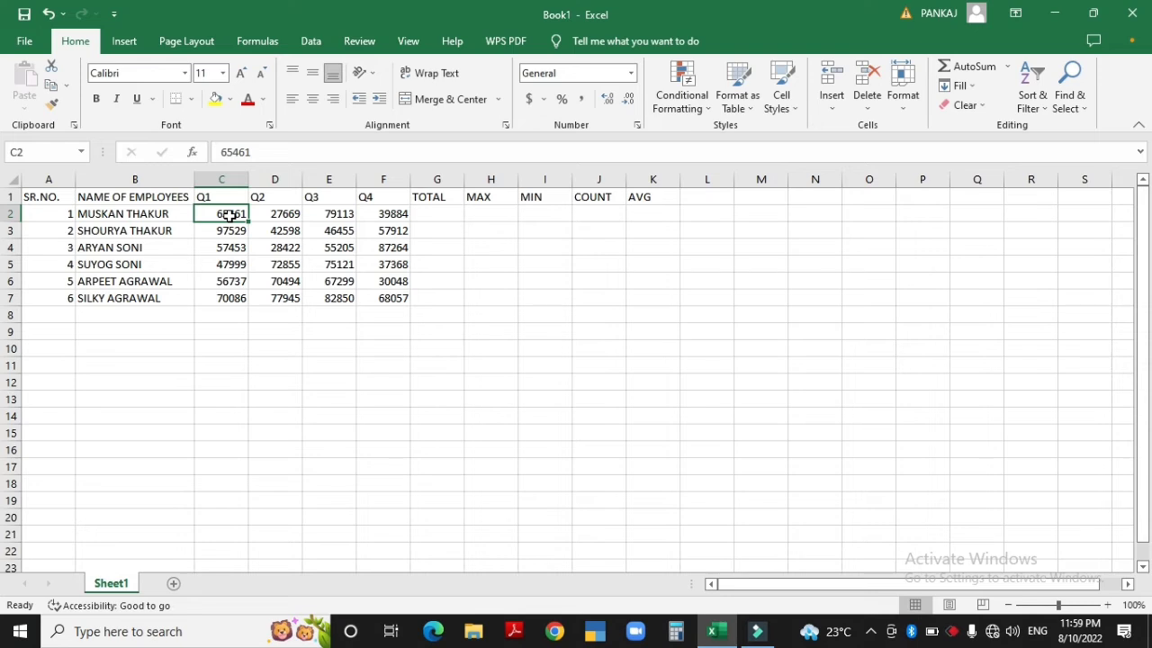
Insert an AutoSum total =SUM(C2:F2) in G2
{"action": "left_click", "coordinate": [421, 209]}
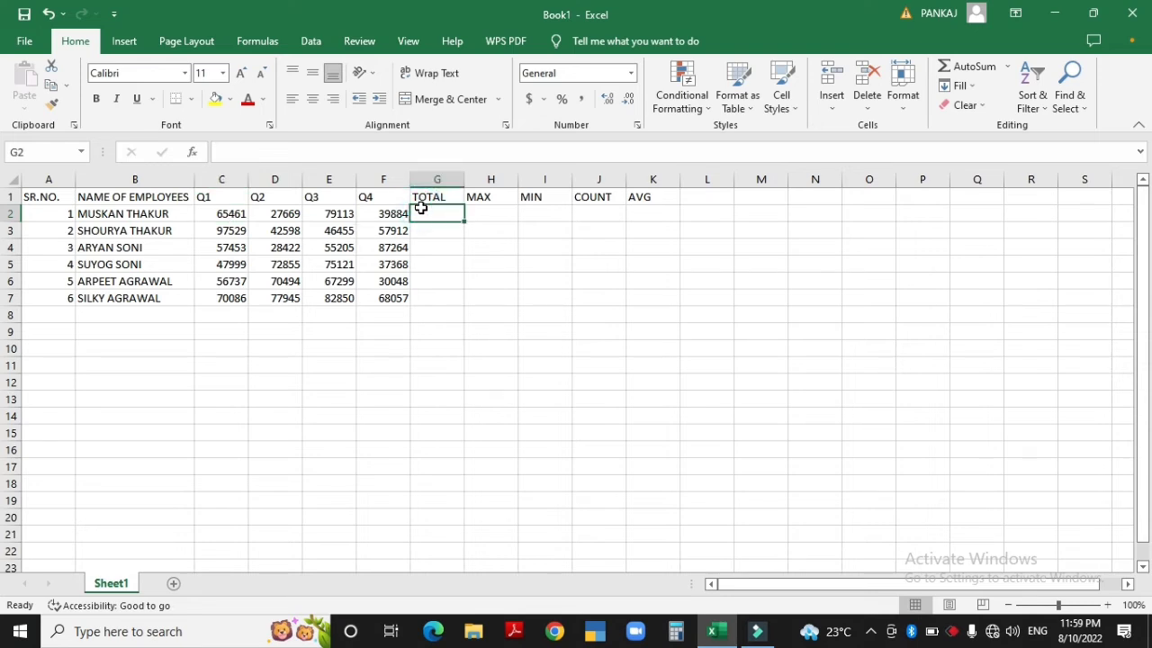
{"action": "left_click", "coordinate": [1008, 68]}
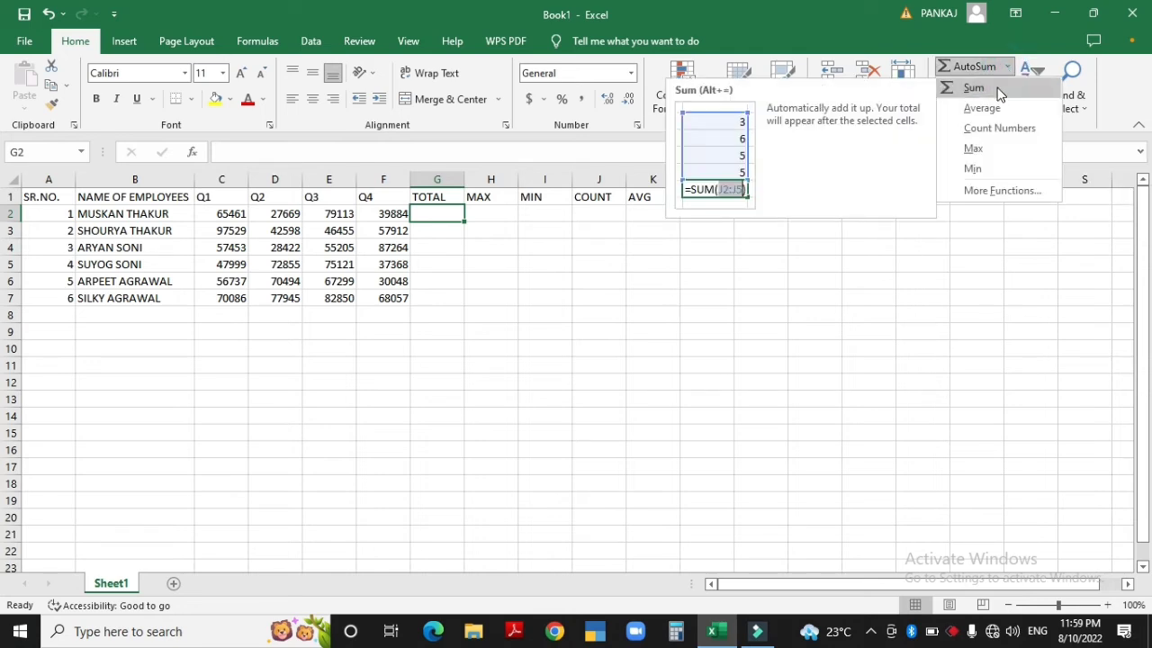
{"action": "left_click", "coordinate": [973, 88]}
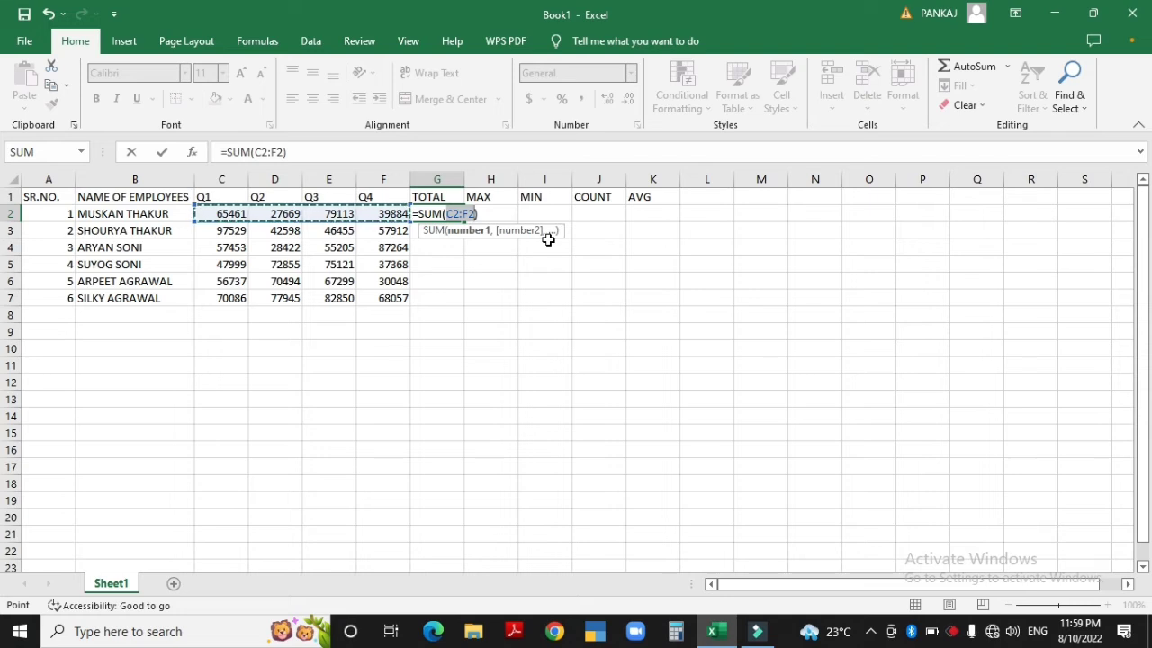
{"action": "key", "text": "Return"}
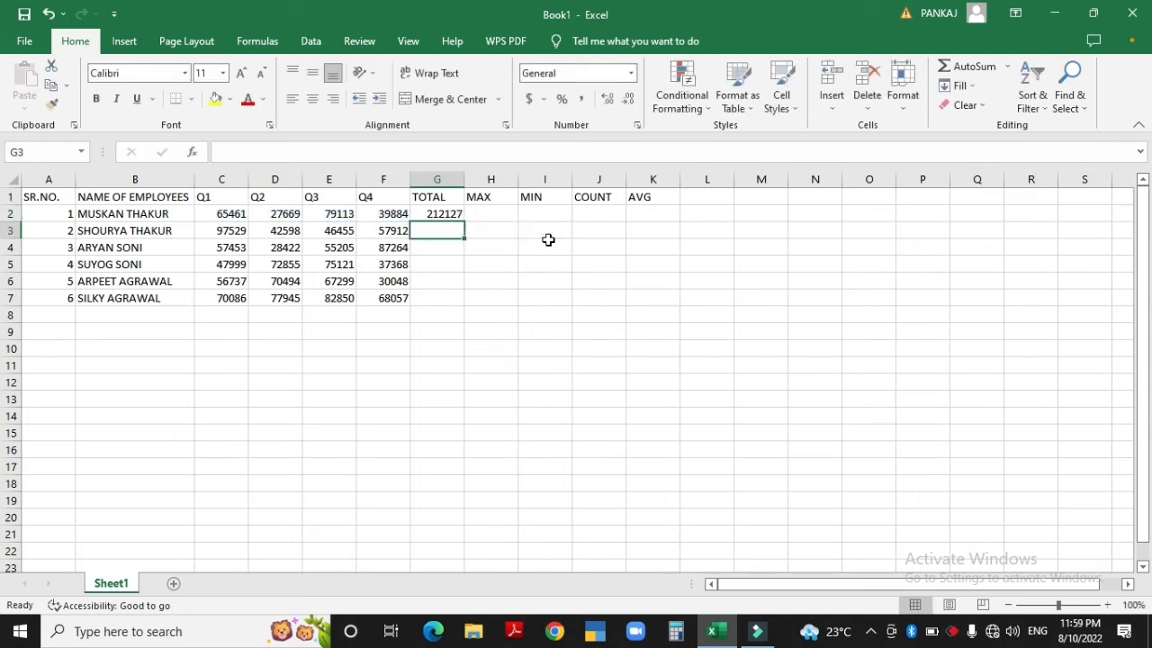
{"action": "left_click", "coordinate": [443, 214]}
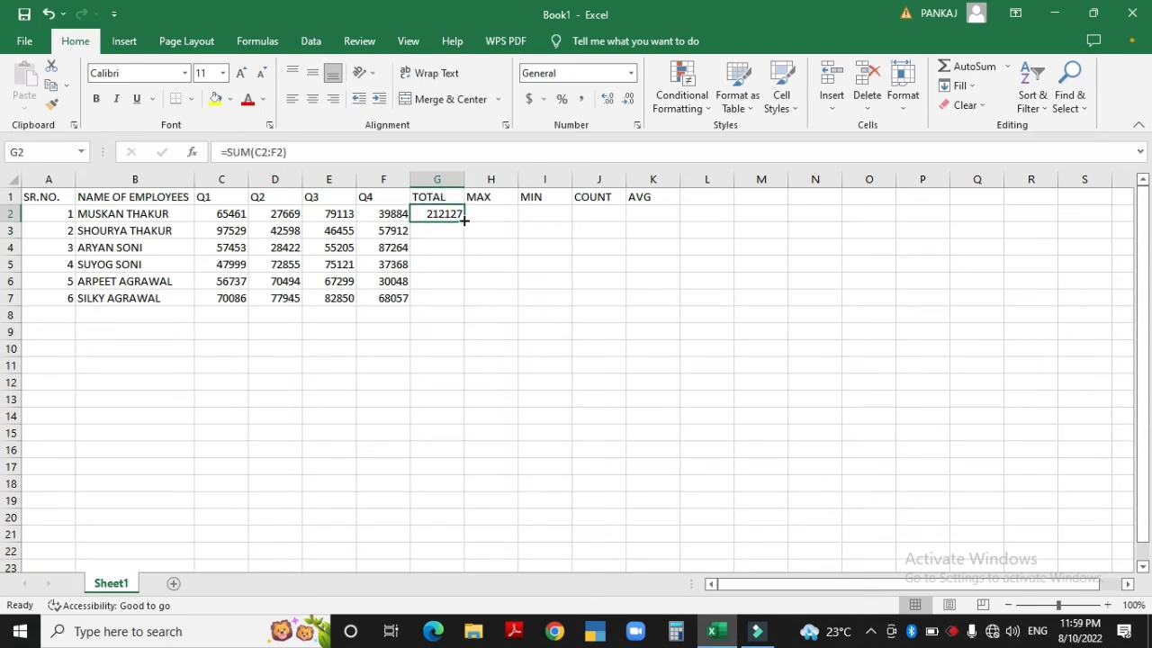
{"action": "left_click", "coordinate": [470, 220]}
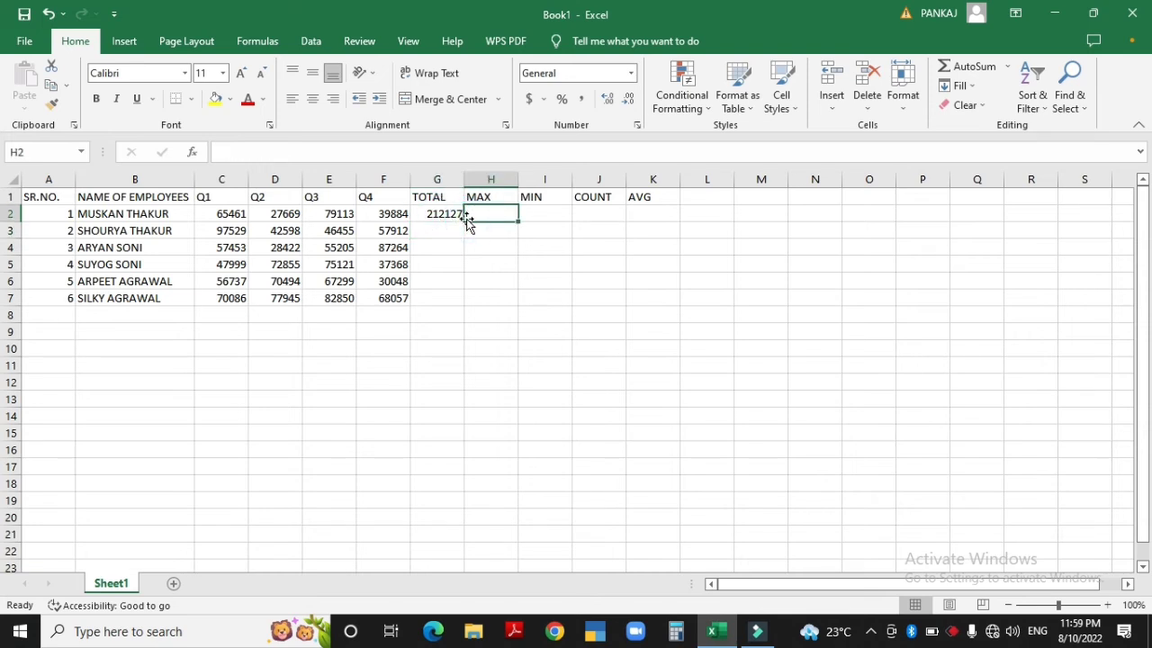
{"action": "left_click", "coordinate": [443, 214]}
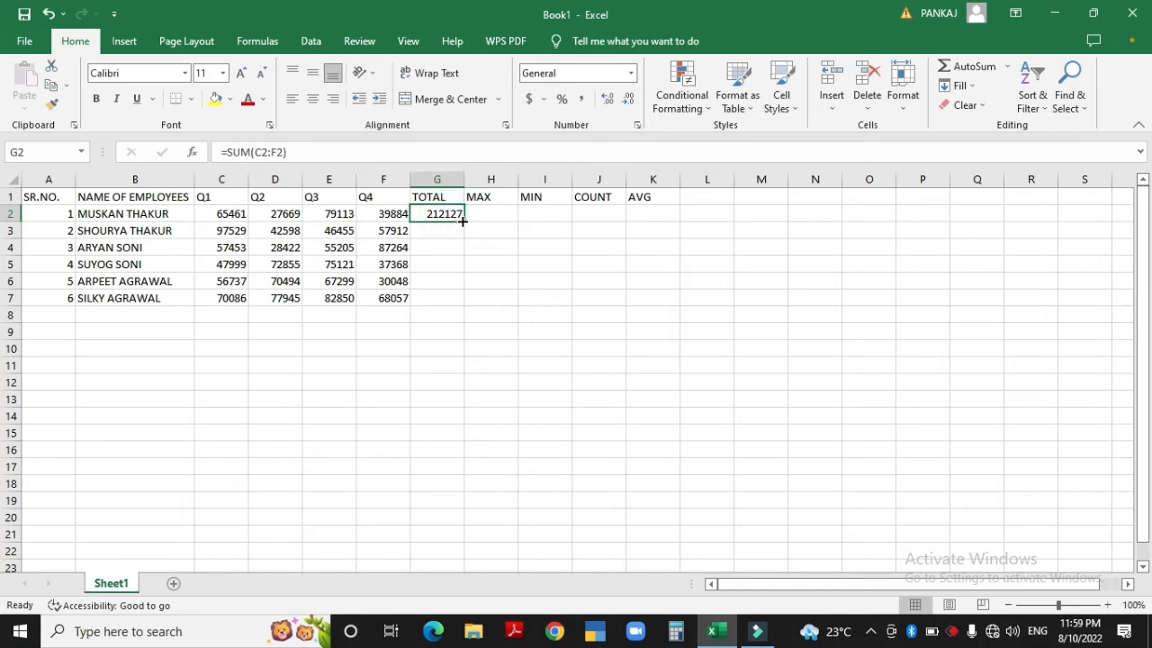
Fill the SUM formula down G2:G7 (212127 to 298938) and inspect the G6 formula
{"action": "left_click_drag", "start_coordinate": [461, 219], "coordinate": [465, 304]}
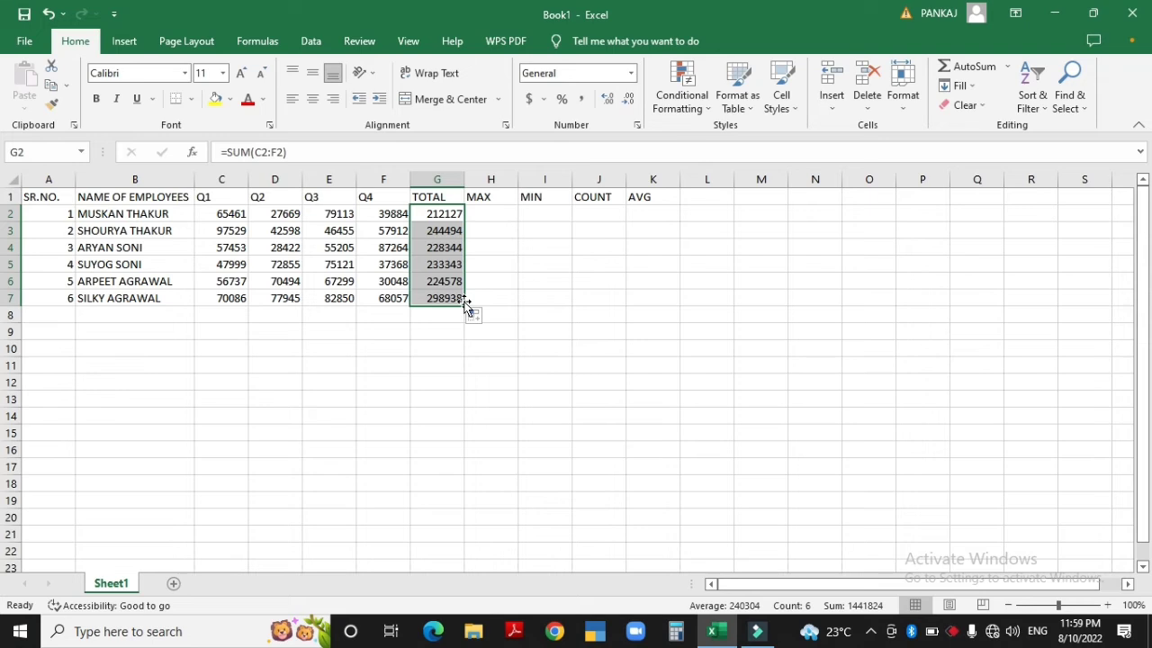
{"action": "left_click", "coordinate": [445, 280]}
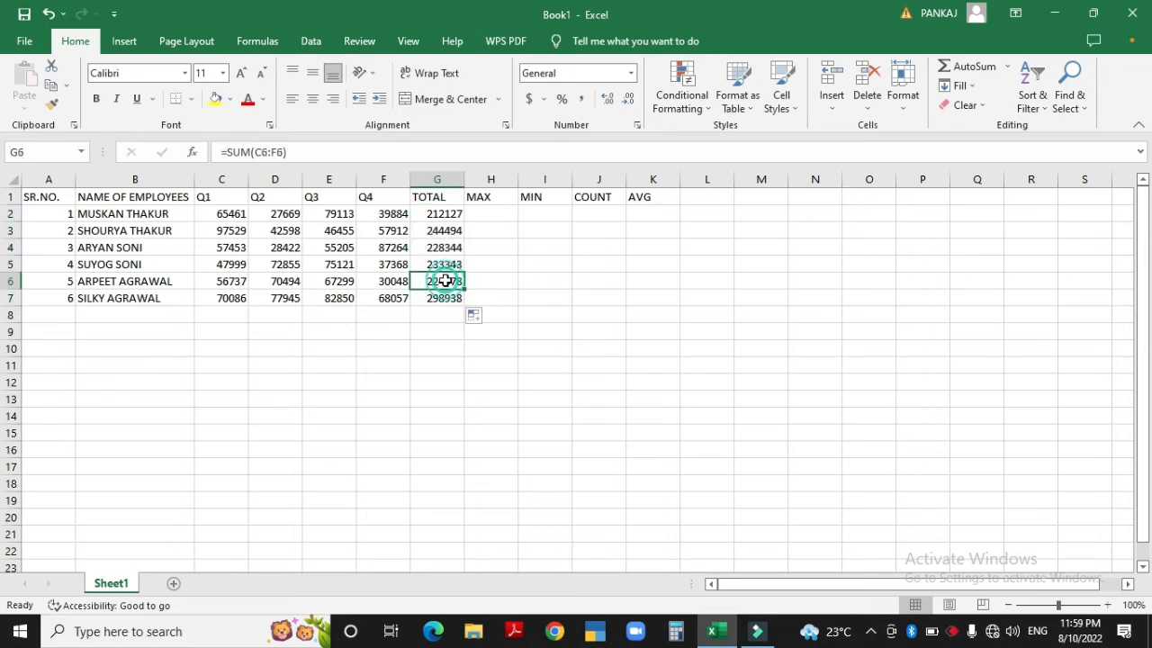
{"action": "double_click", "coordinate": [445, 280]}
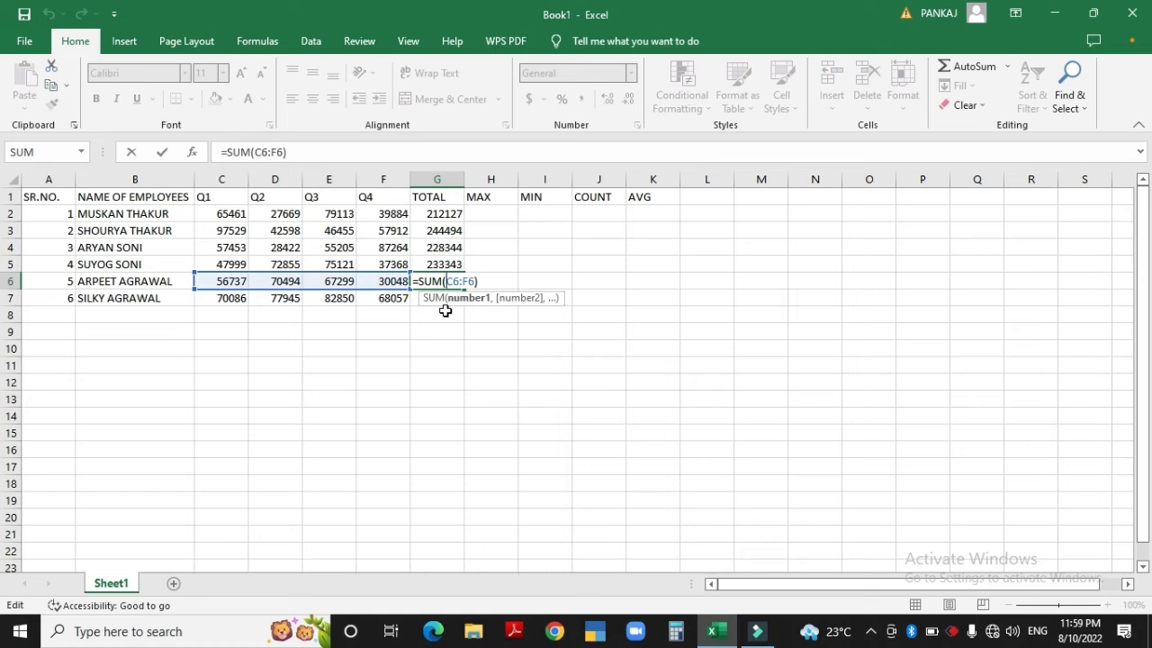
{"action": "left_click", "coordinate": [444, 250]}
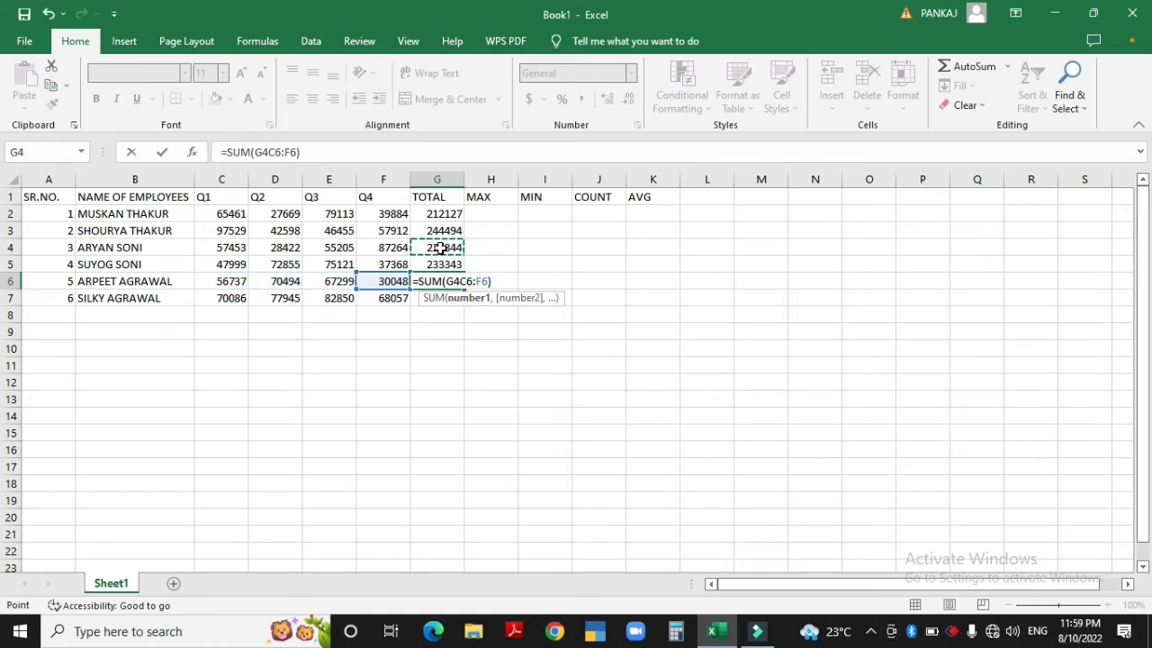
{"action": "key", "text": "Escape"}
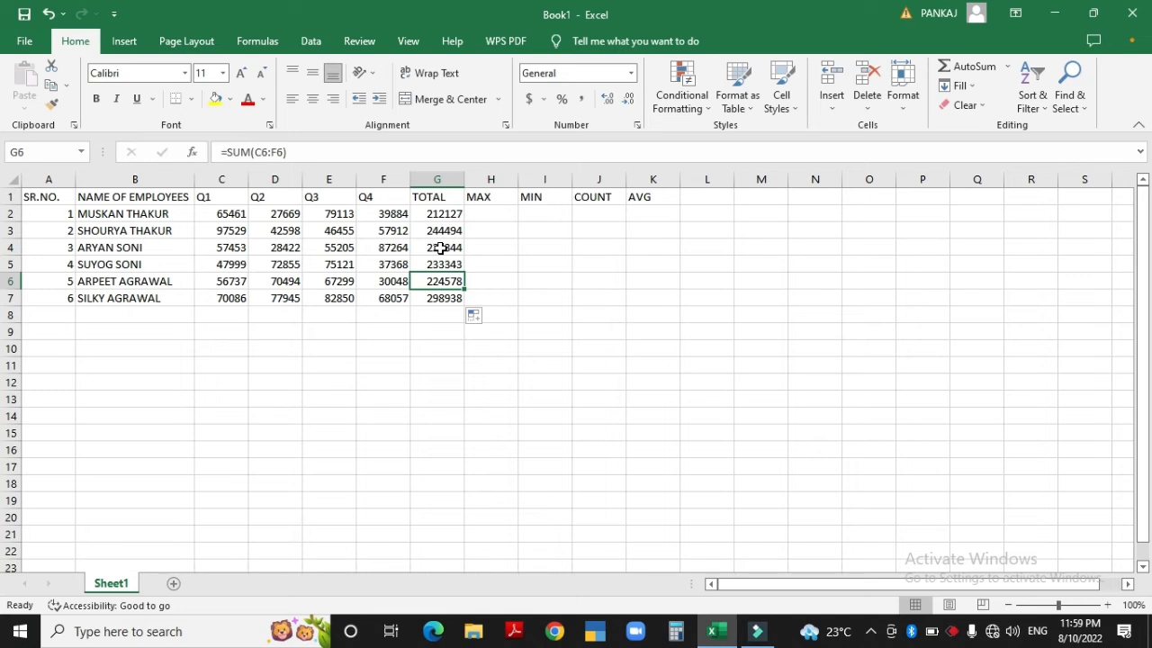
{"action": "left_click", "coordinate": [491, 211]}
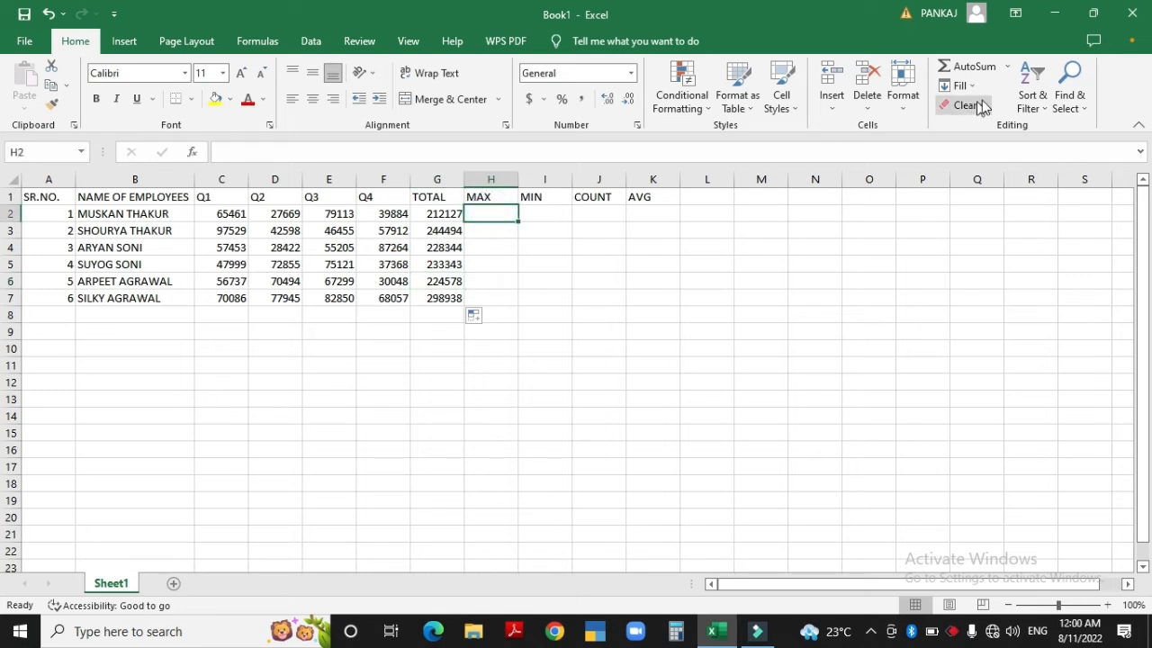
Enter =MAX(C2:F2) in H2 using AutoSum's Max function
{"action": "left_click", "coordinate": [1006, 68]}
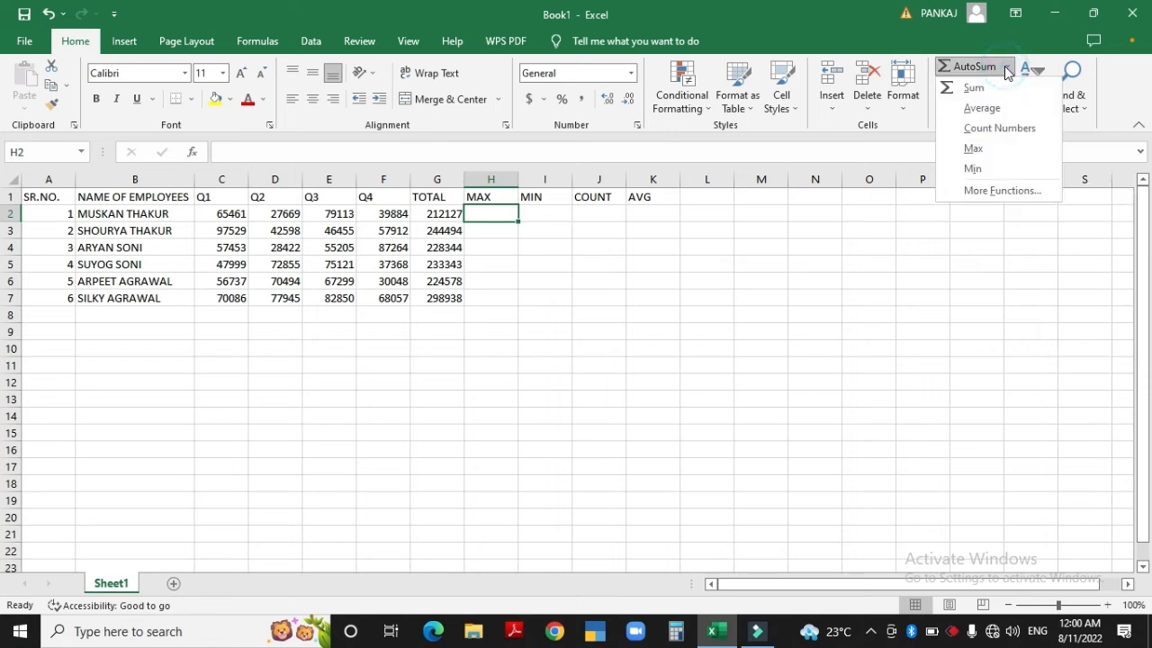
{"action": "left_click", "coordinate": [974, 148]}
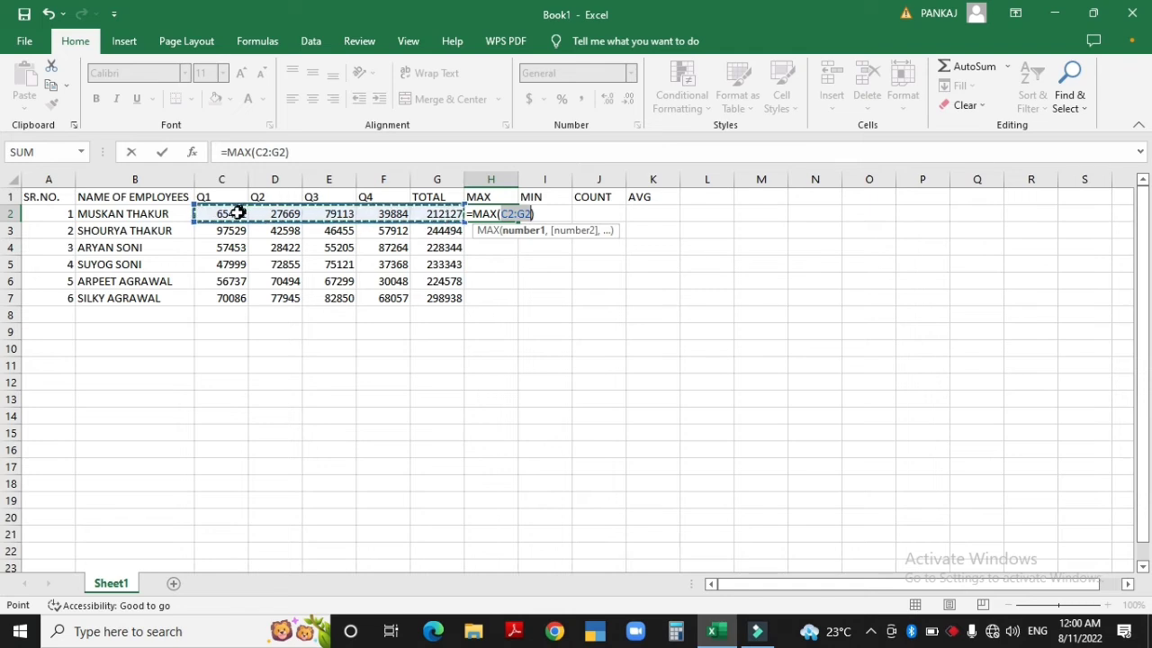
{"action": "left_click", "coordinate": [227, 213]}
{"action": "left_click_drag", "start_coordinate": [233, 213], "coordinate": [388, 214]}
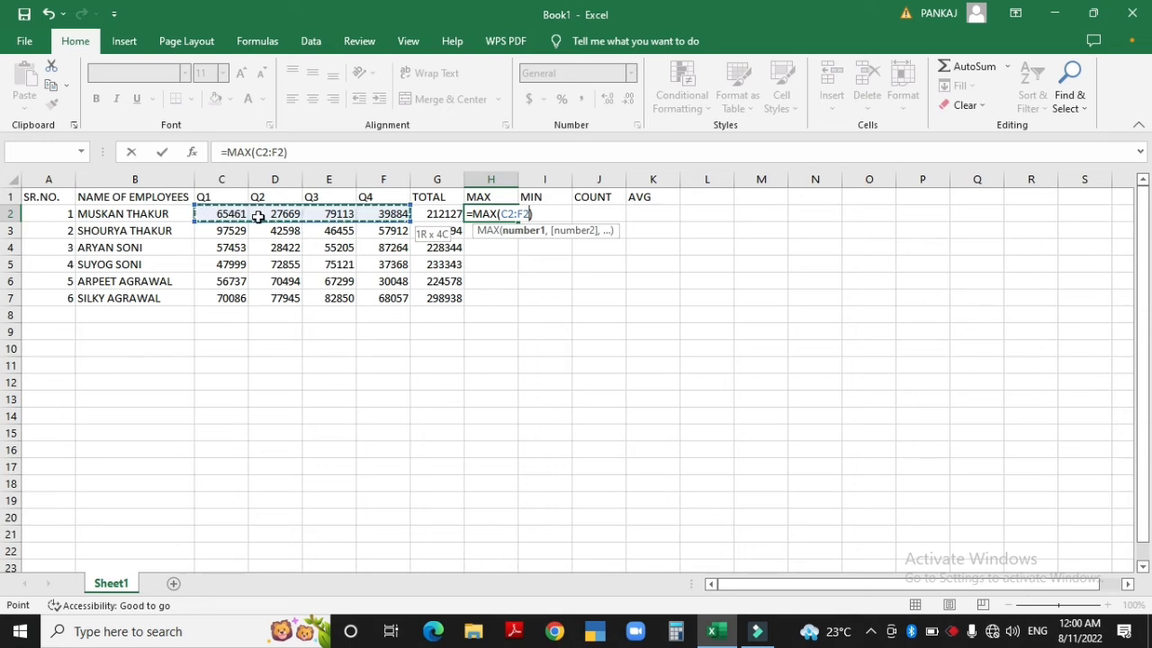
{"action": "key", "text": "Return"}
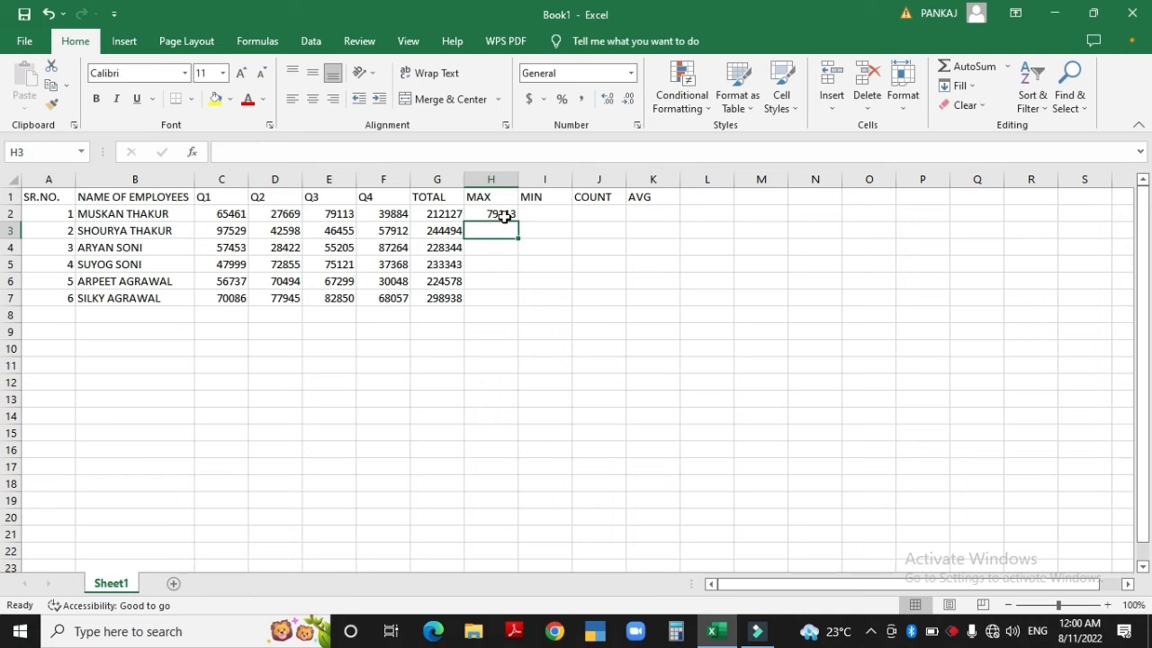
Copy the H2 MAX formula down through H7
{"action": "left_click", "coordinate": [504, 216]}
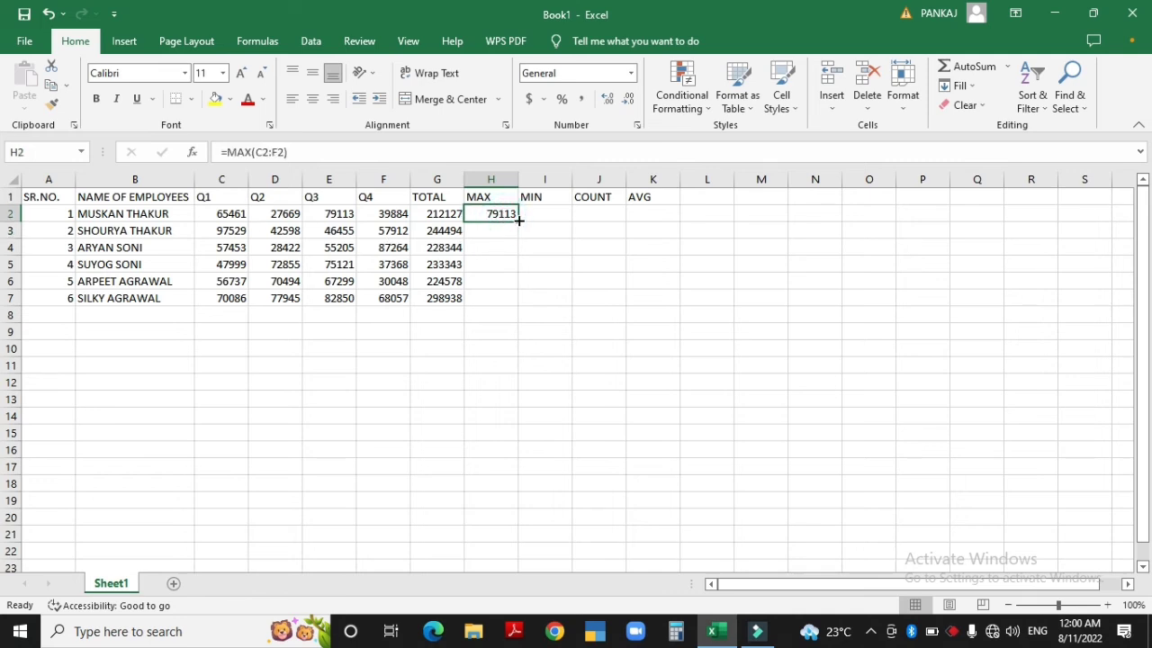
{"action": "left_click_drag", "start_coordinate": [518, 220], "coordinate": [519, 304]}
{"action": "key", "text": "Right"}
{"action": "key", "text": "Left"}
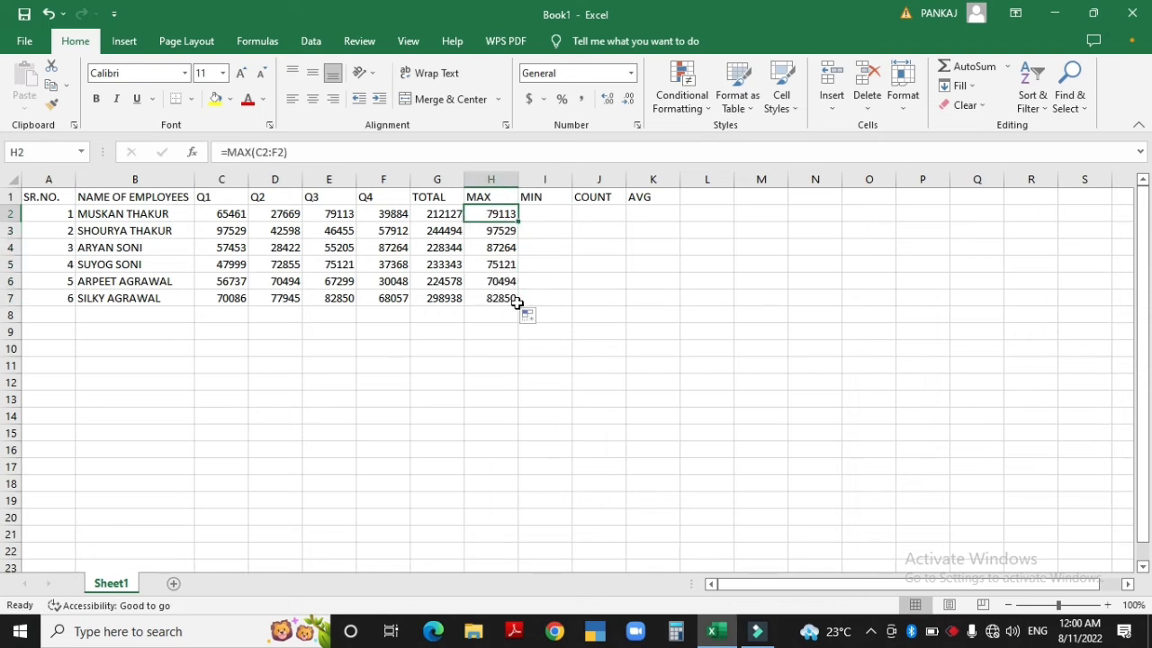
Enter =MIN(C2:F2) in I2 using AutoSum's Min function
{"action": "left_click", "coordinate": [547, 213]}
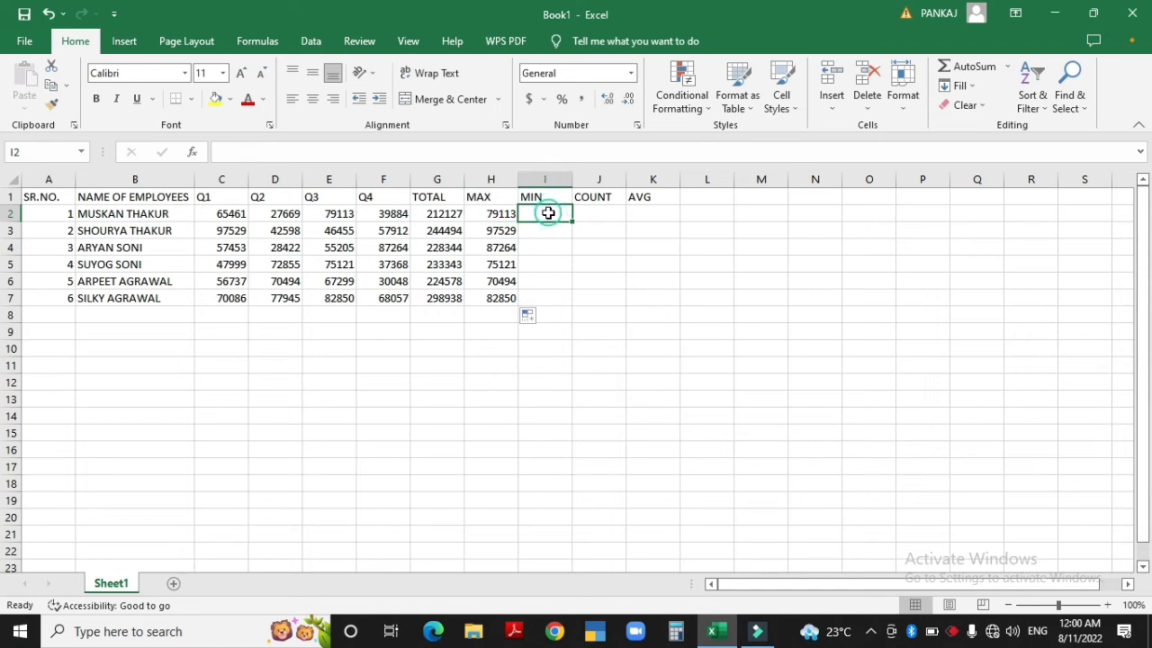
{"action": "left_click", "coordinate": [1007, 67]}
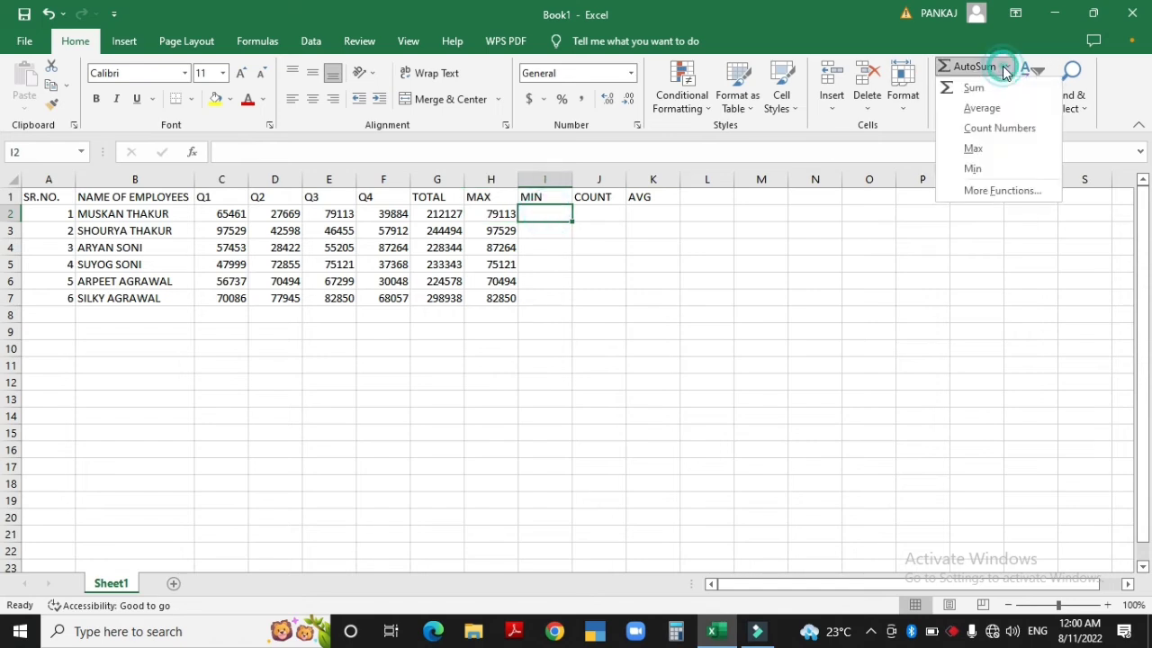
{"action": "left_click", "coordinate": [976, 169]}
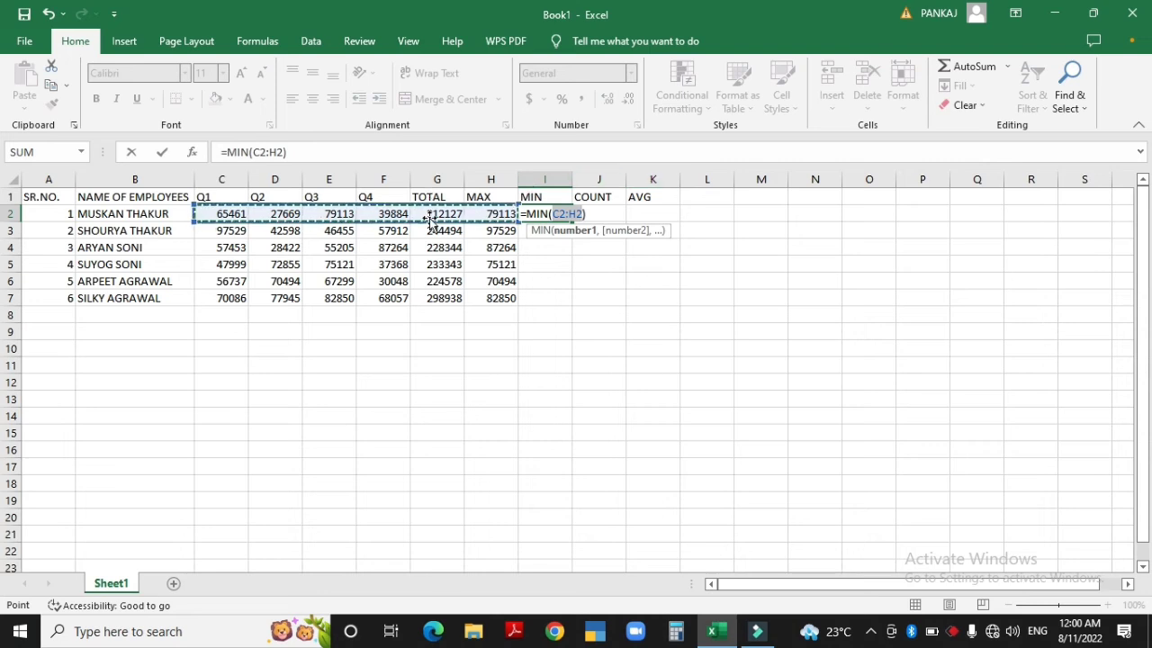
{"action": "left_click_drag", "start_coordinate": [220, 214], "coordinate": [430, 218]}
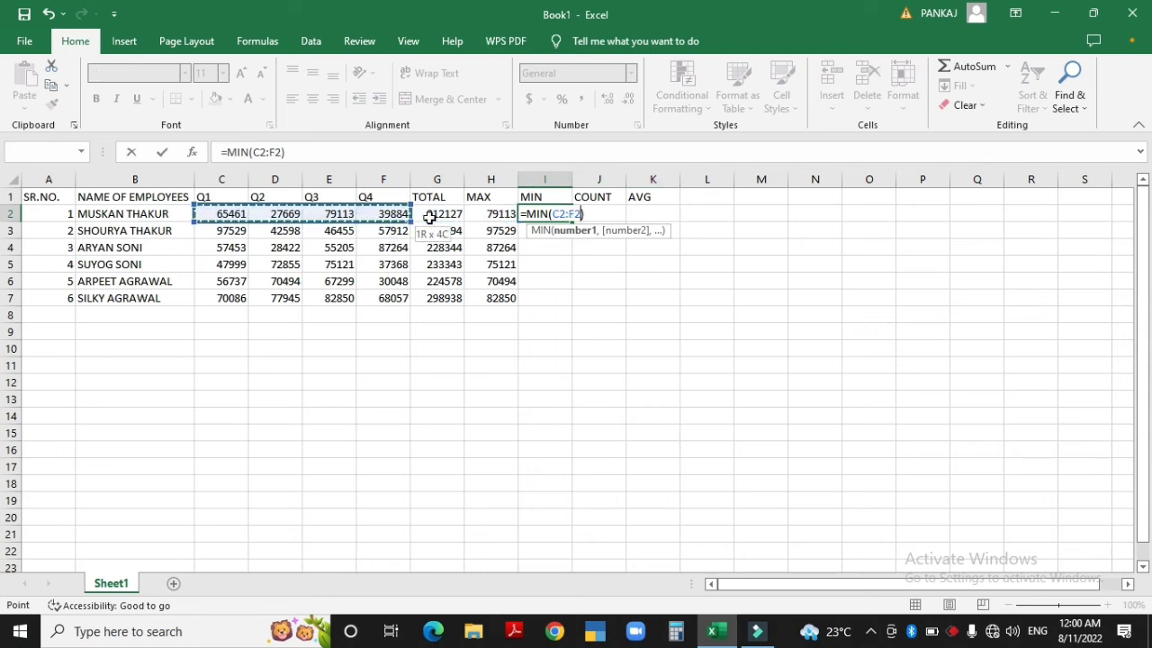
{"action": "key", "text": "Return"}
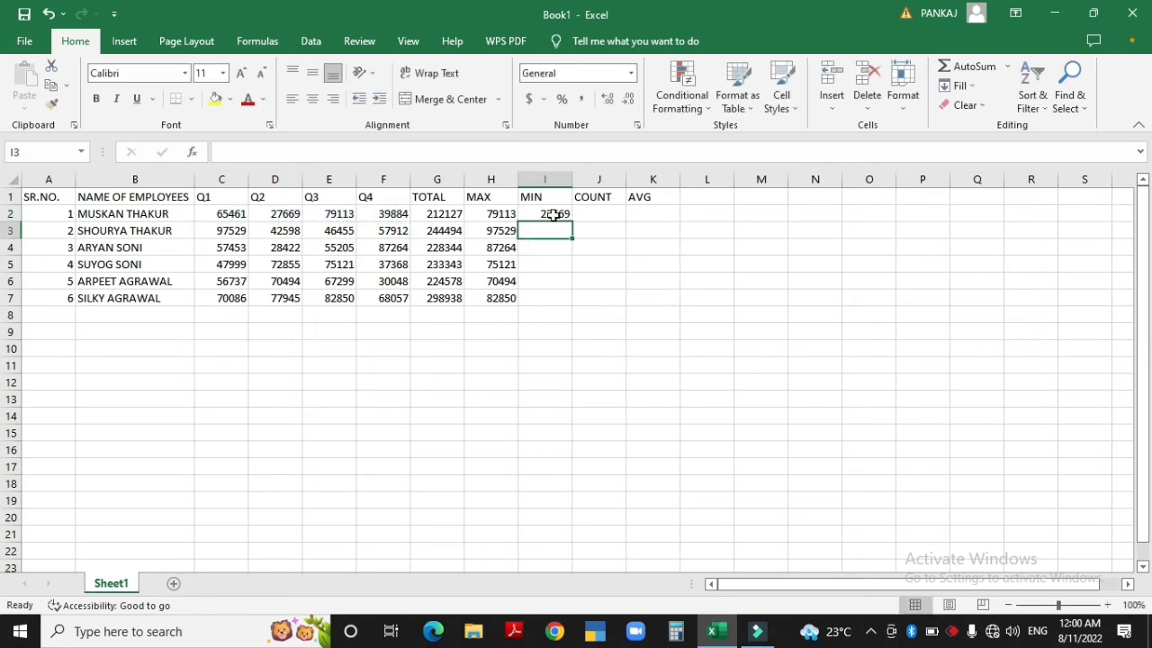
Copy the I2 MIN formula down through I7
{"action": "left_click", "coordinate": [560, 216]}
{"action": "left_click_drag", "start_coordinate": [572, 220], "coordinate": [572, 304]}
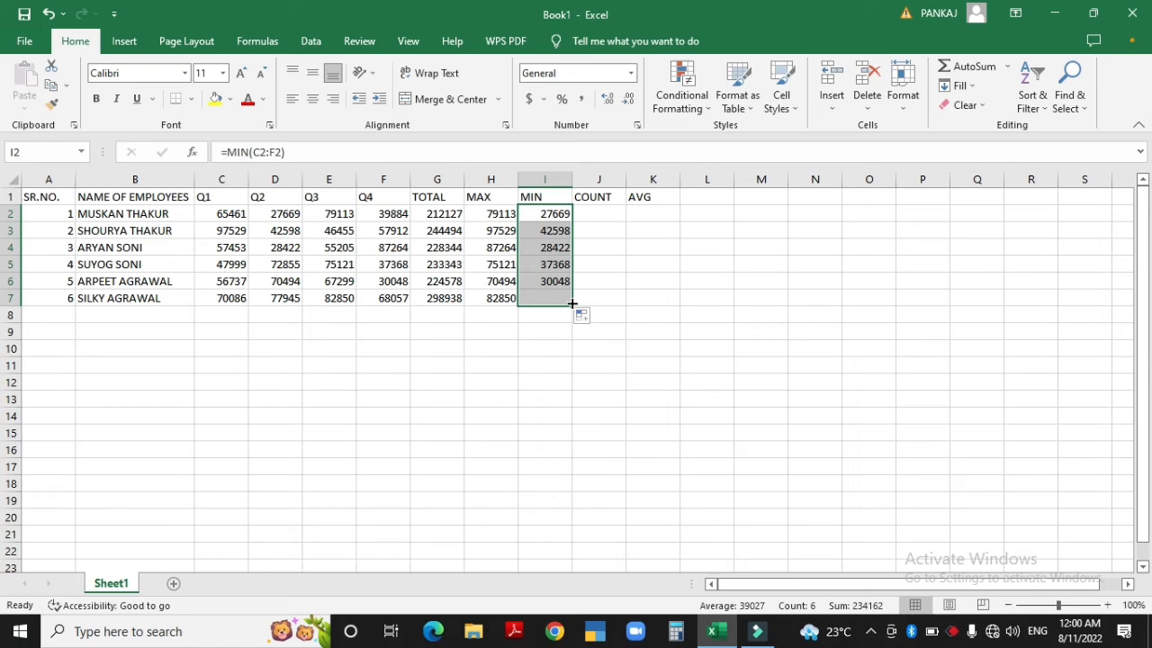
{"action": "left_click", "coordinate": [597, 216]}
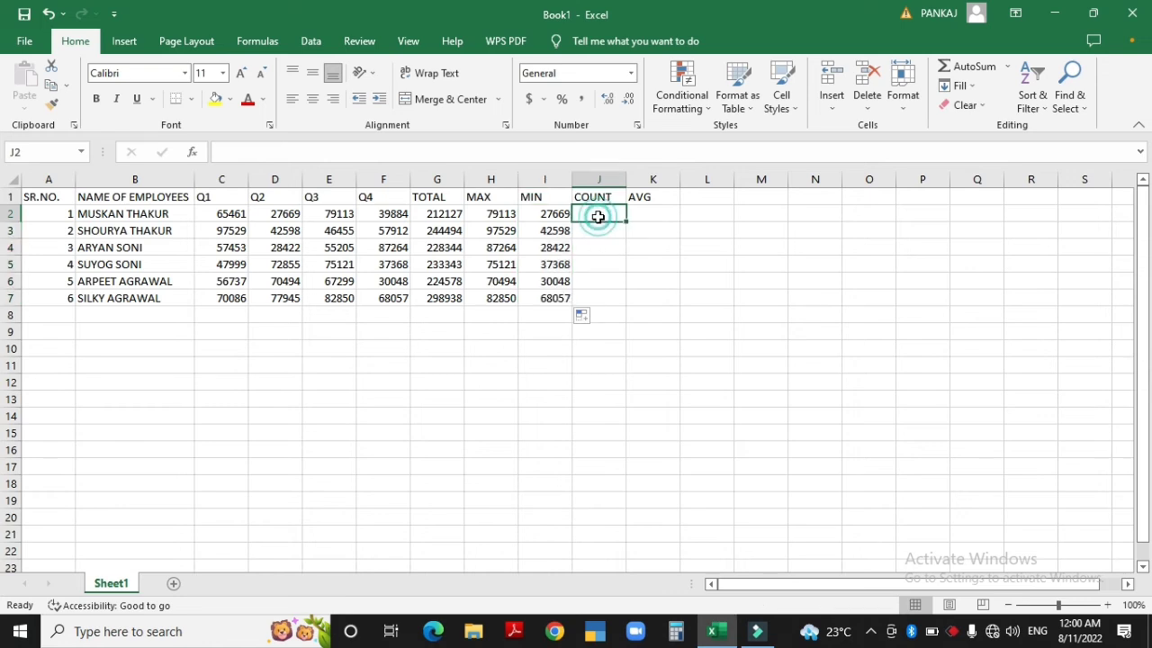
Enter =COUNT(C2:F2) in J2 via AutoSum Count Numbers
{"action": "left_click", "coordinate": [1007, 67]}
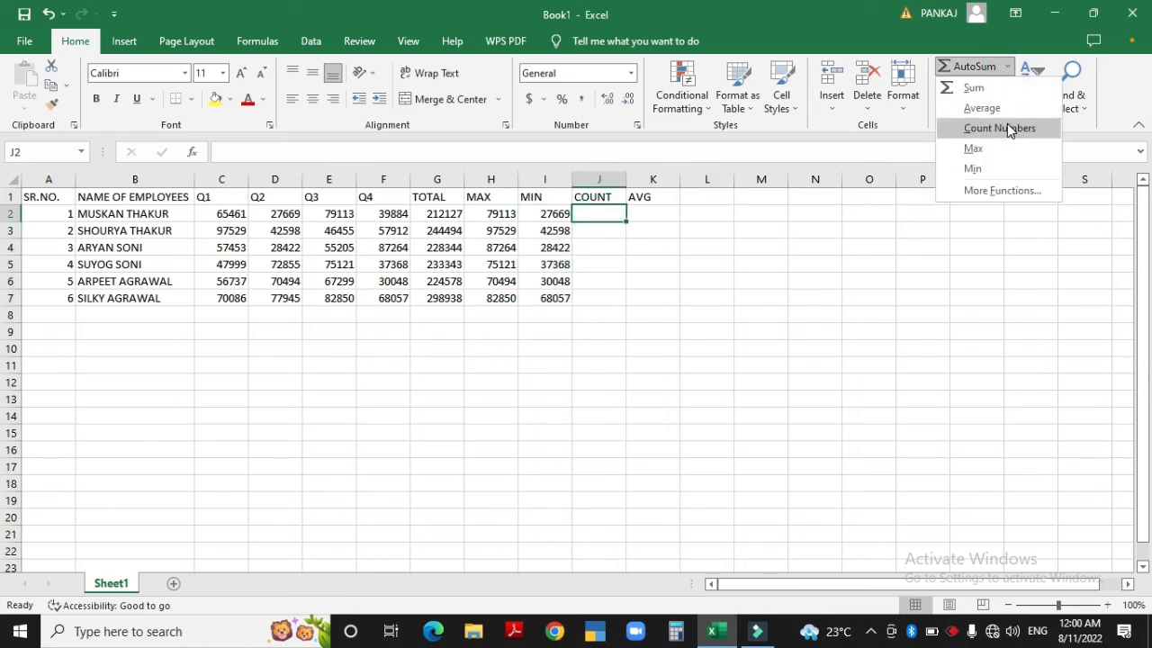
{"action": "left_click", "coordinate": [1007, 126]}
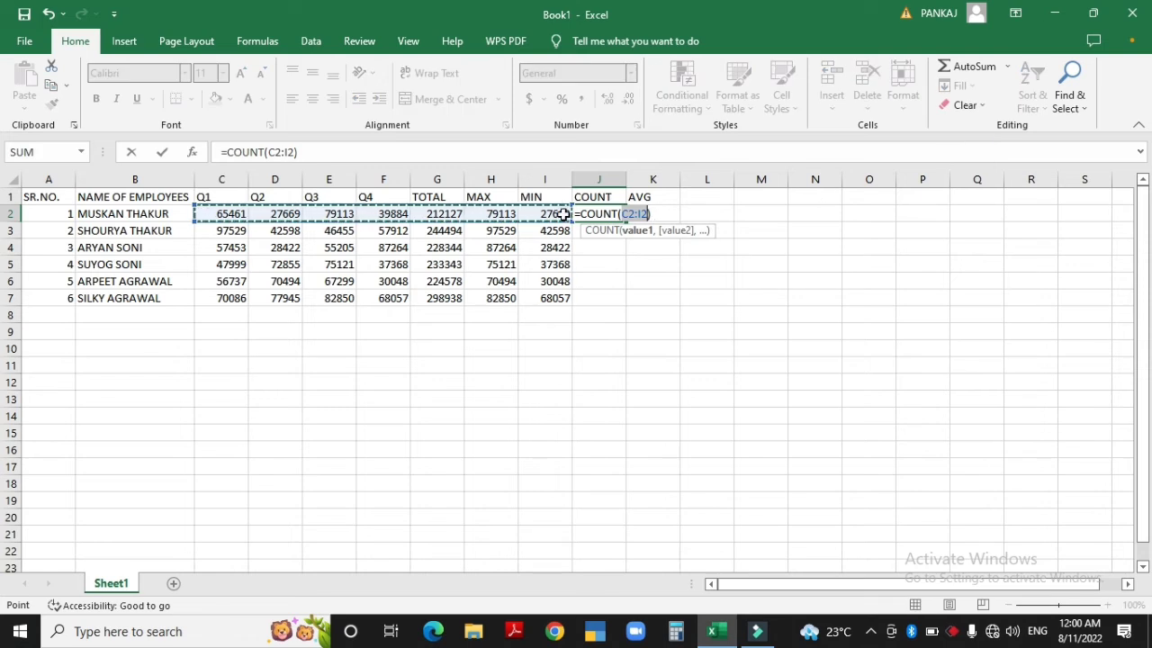
{"action": "key", "text": "shift+Left"}
{"action": "key", "text": "shift+Left"}
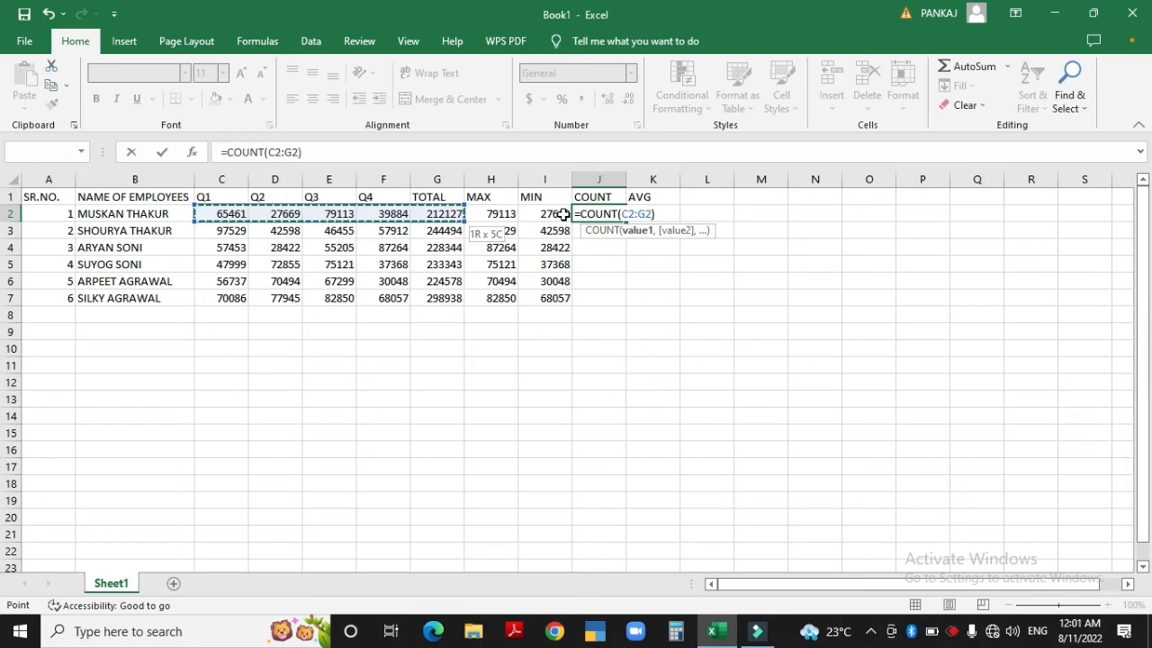
{"action": "key", "text": "shift+Left"}
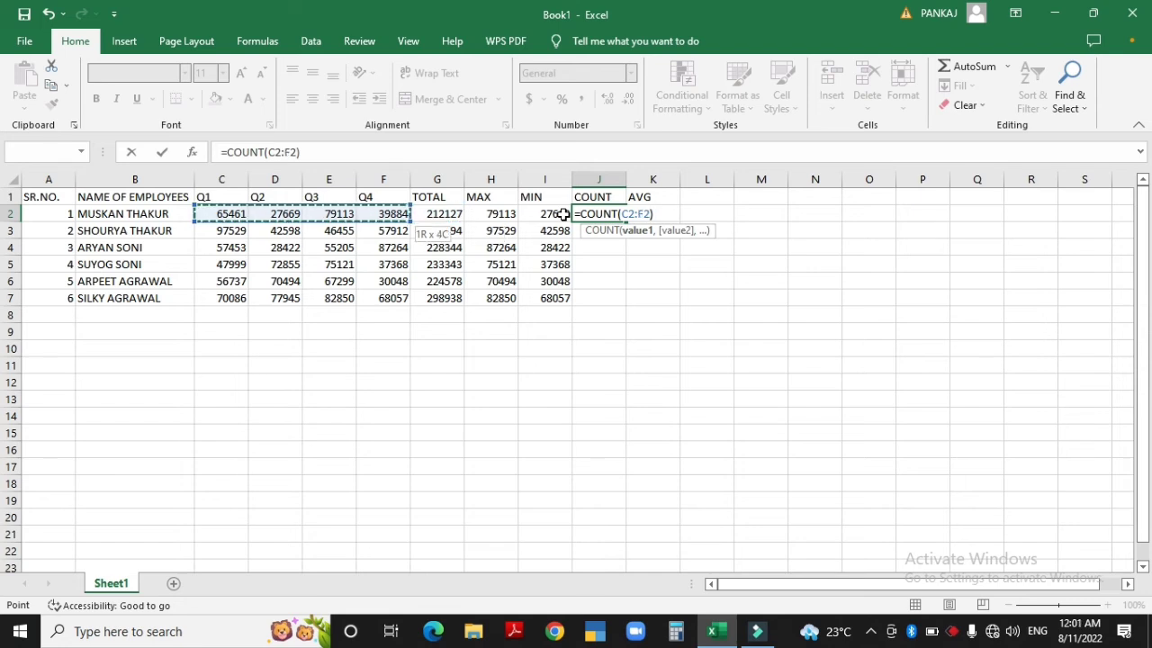
{"action": "key", "text": "Return"}
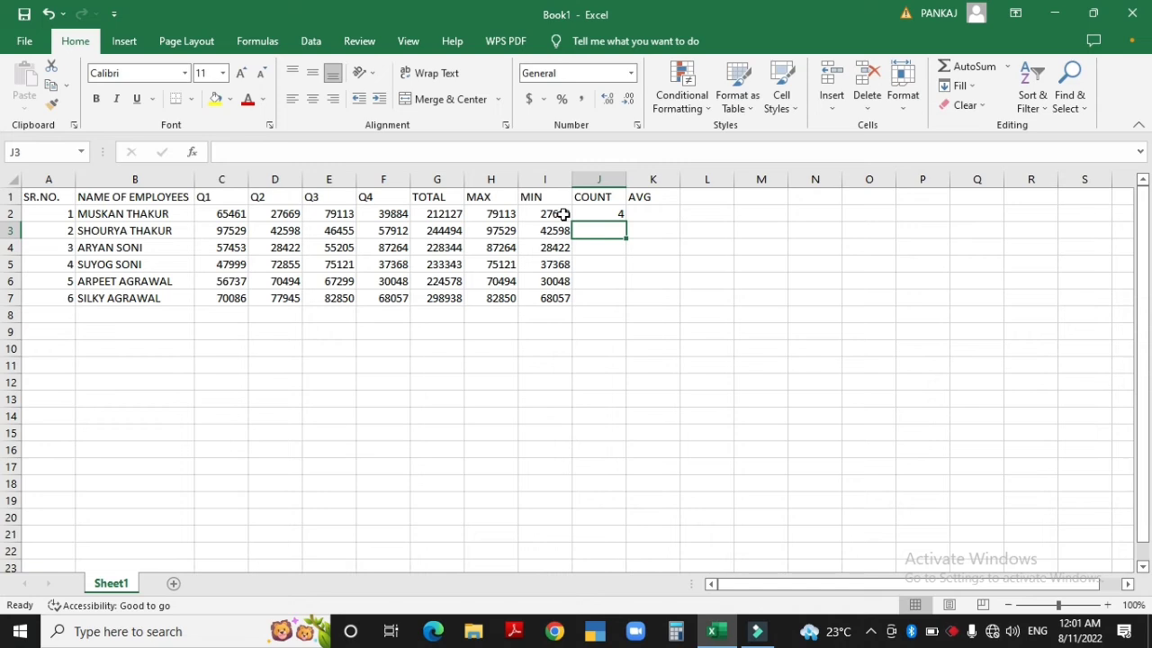
Copy the J2 COUNT formula down through J7, giving 4 in each row
{"action": "key", "text": "Up"}
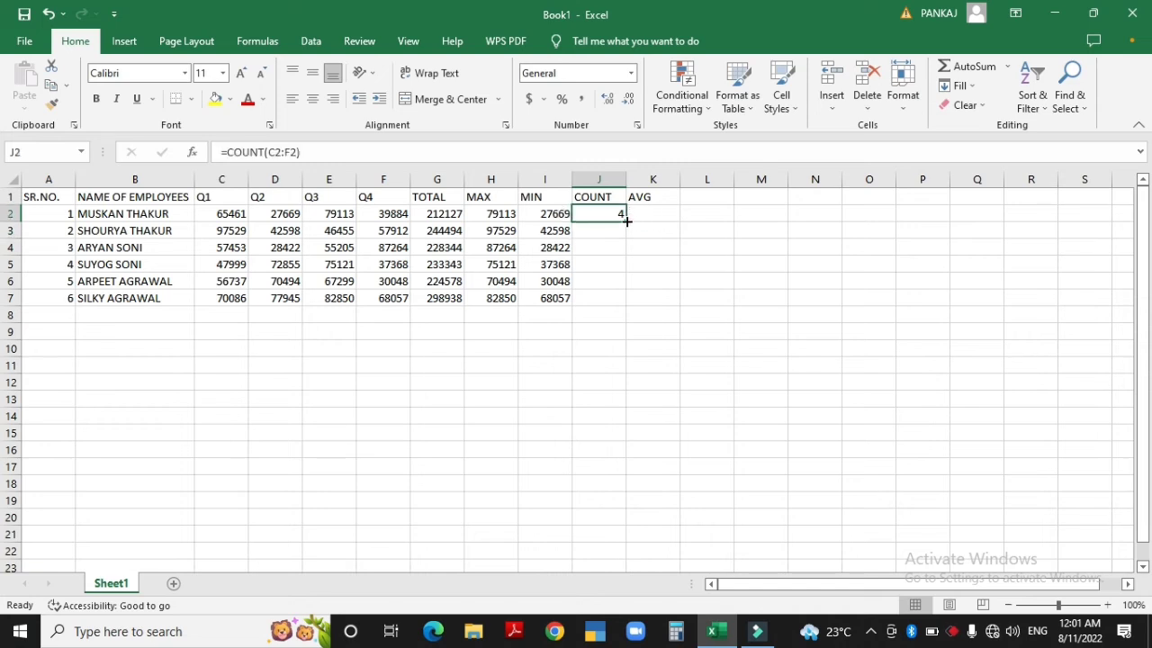
{"action": "left_click_drag", "start_coordinate": [626, 220], "coordinate": [628, 308]}
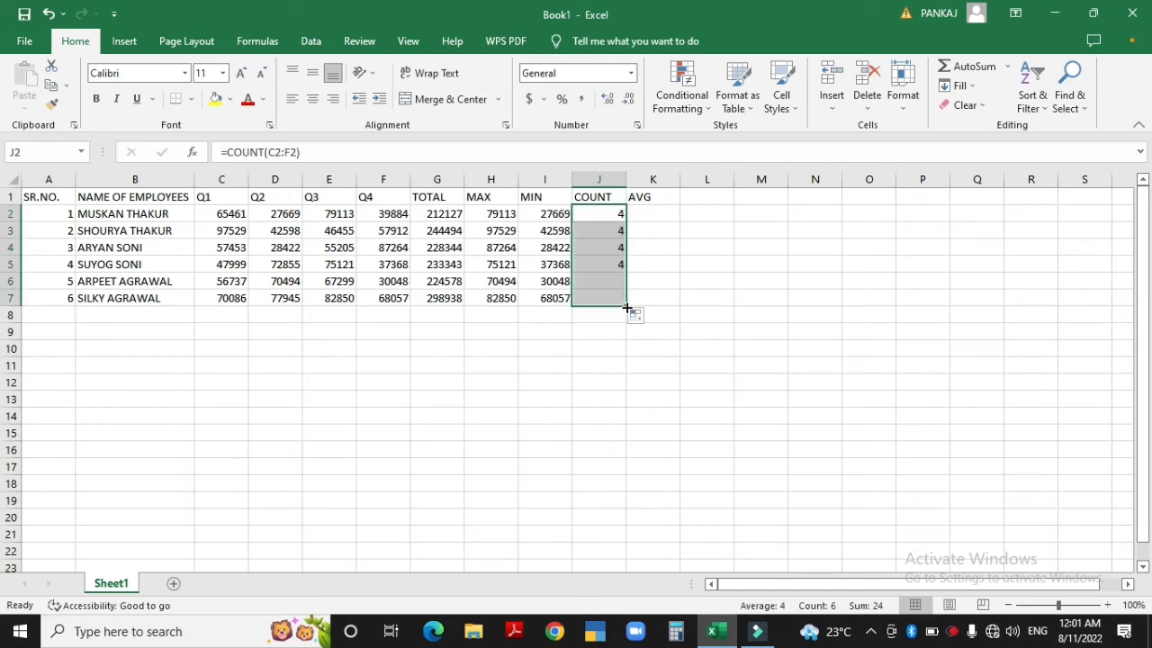
{"action": "key", "text": "Right"}
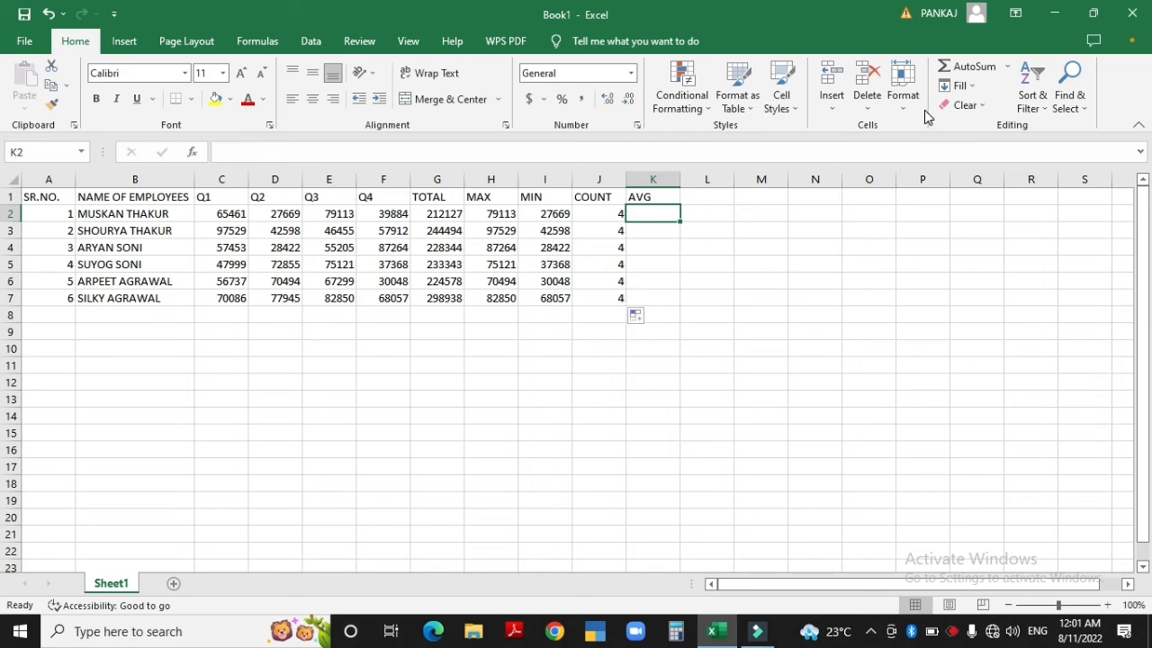
Enter an AutoSum Average of C2:F2 in K2
{"action": "left_click", "coordinate": [1008, 67]}
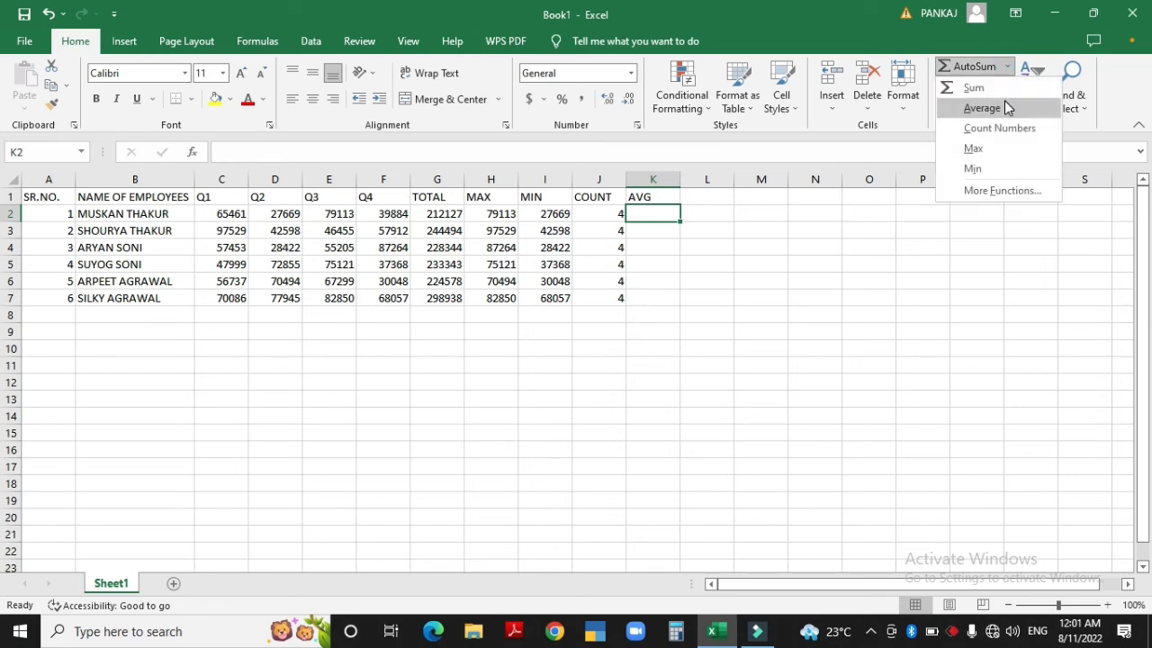
{"action": "left_click", "coordinate": [1004, 107]}
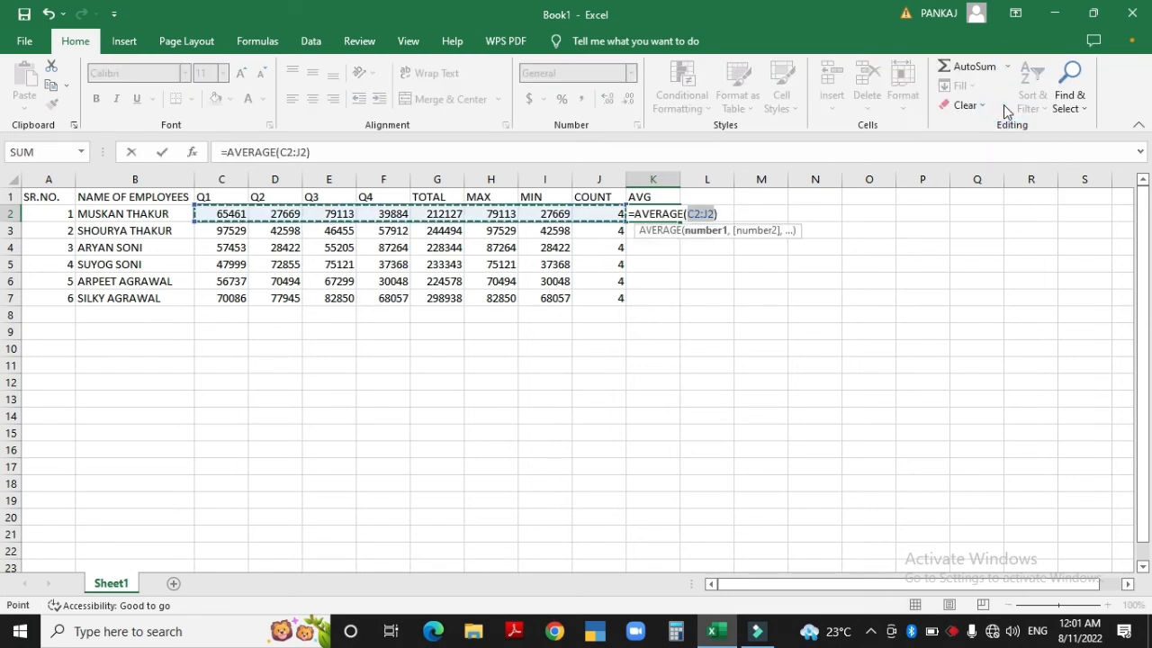
{"action": "key", "text": "shift+Left"}
{"action": "key", "text": "shift+Left"}
{"action": "key", "text": "shift+Left"}
{"action": "key", "text": "shift+Left"}
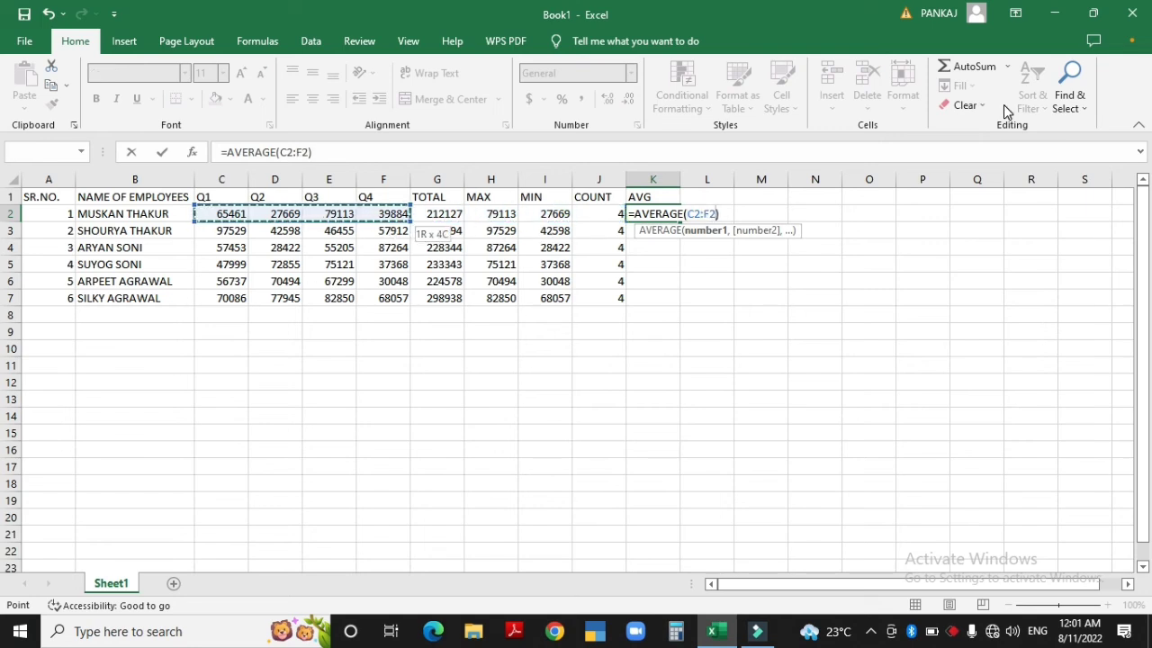
{"action": "key", "text": "Return"}
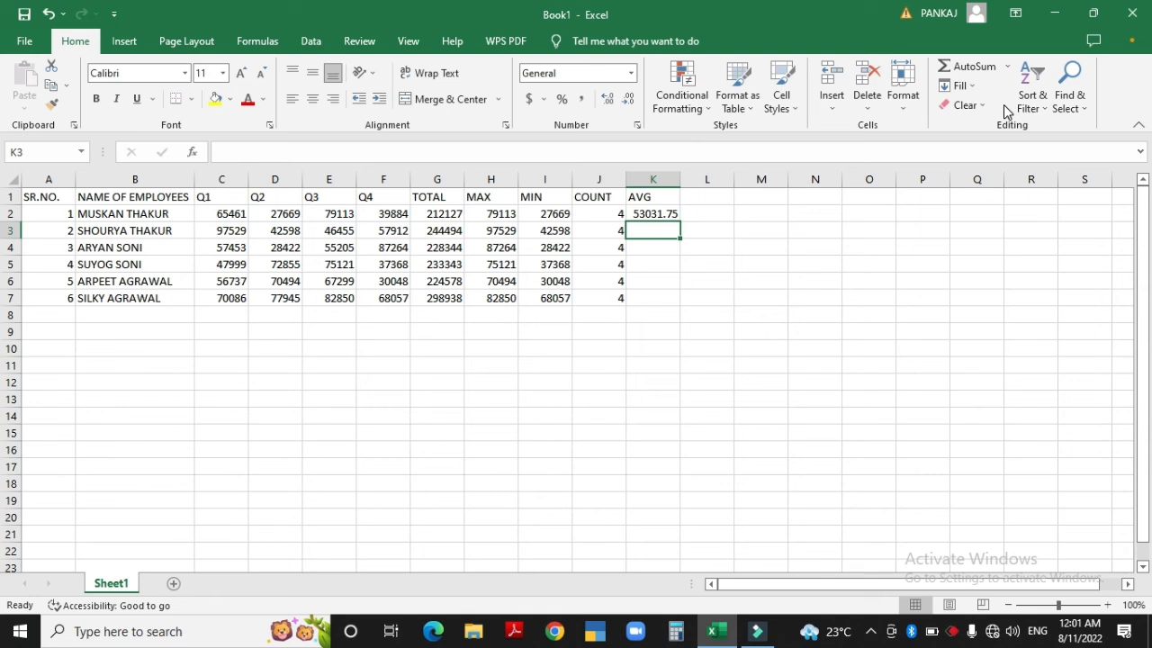
Copy the K2 average formula down through K7
{"action": "key", "text": "Up"}
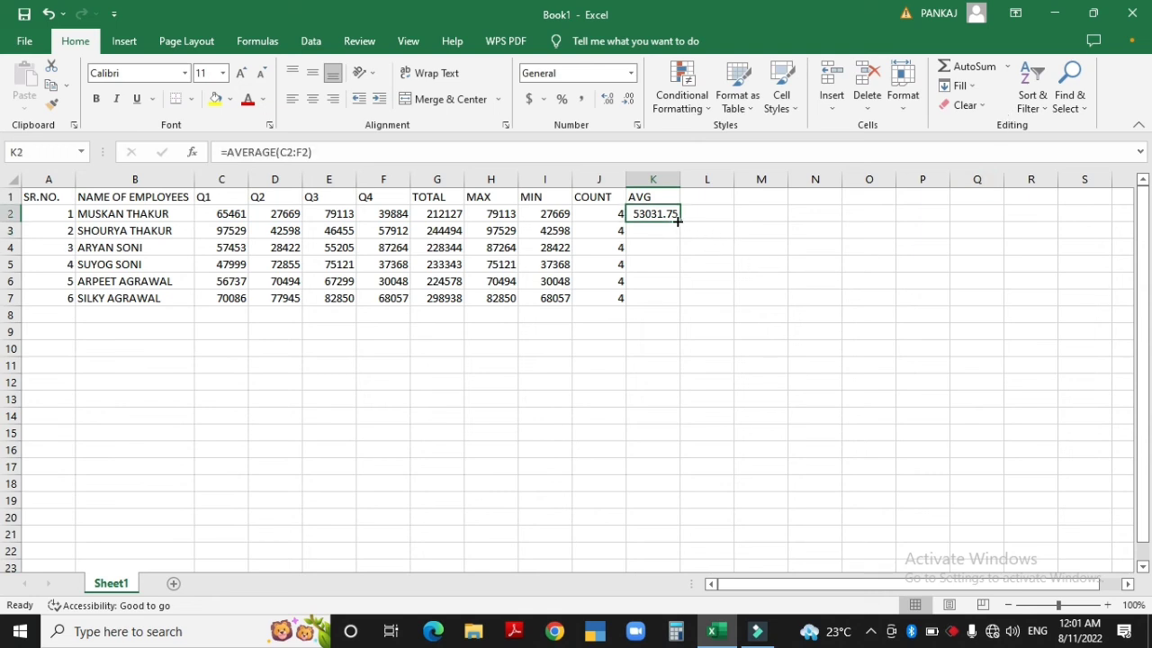
{"action": "left_click_drag", "start_coordinate": [681, 219], "coordinate": [681, 308]}
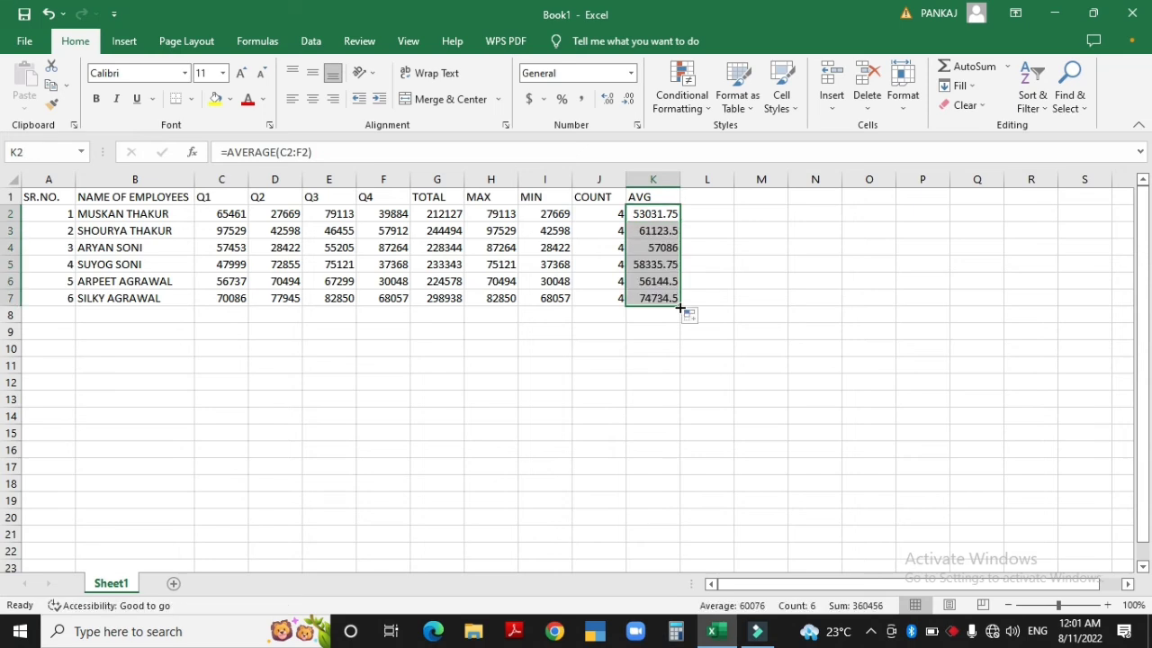
{"action": "key", "text": "Up"}
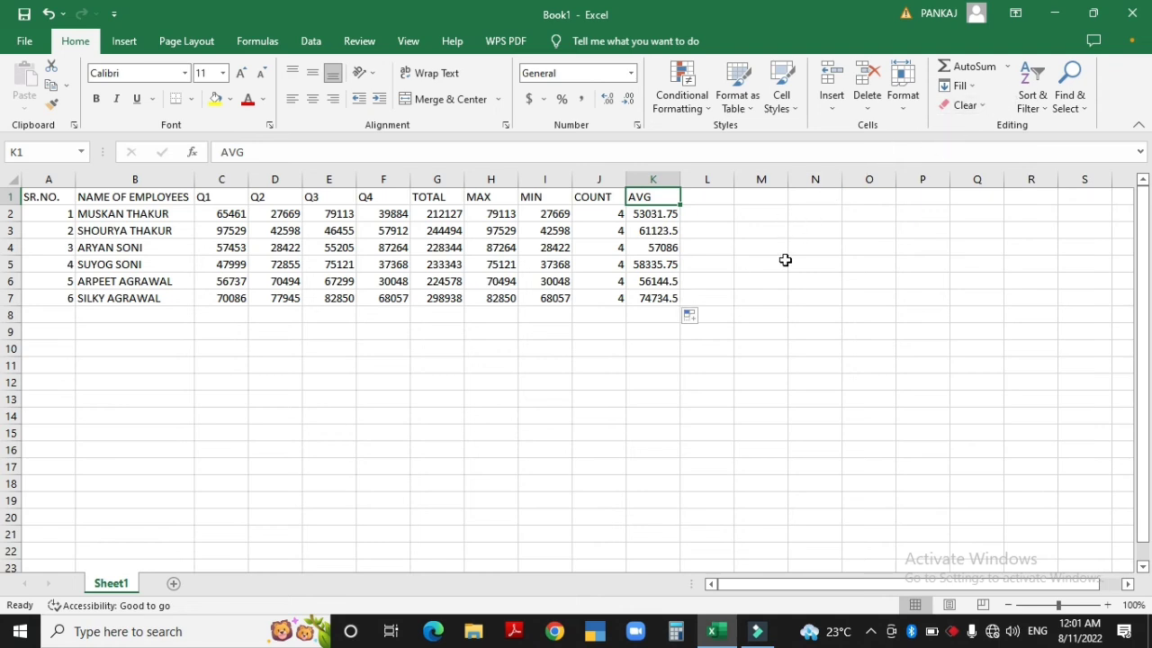
Start an AutoSum Sum in K1 with Alt+H+U+S, then cancel it
{"action": "key", "text": "alt"}
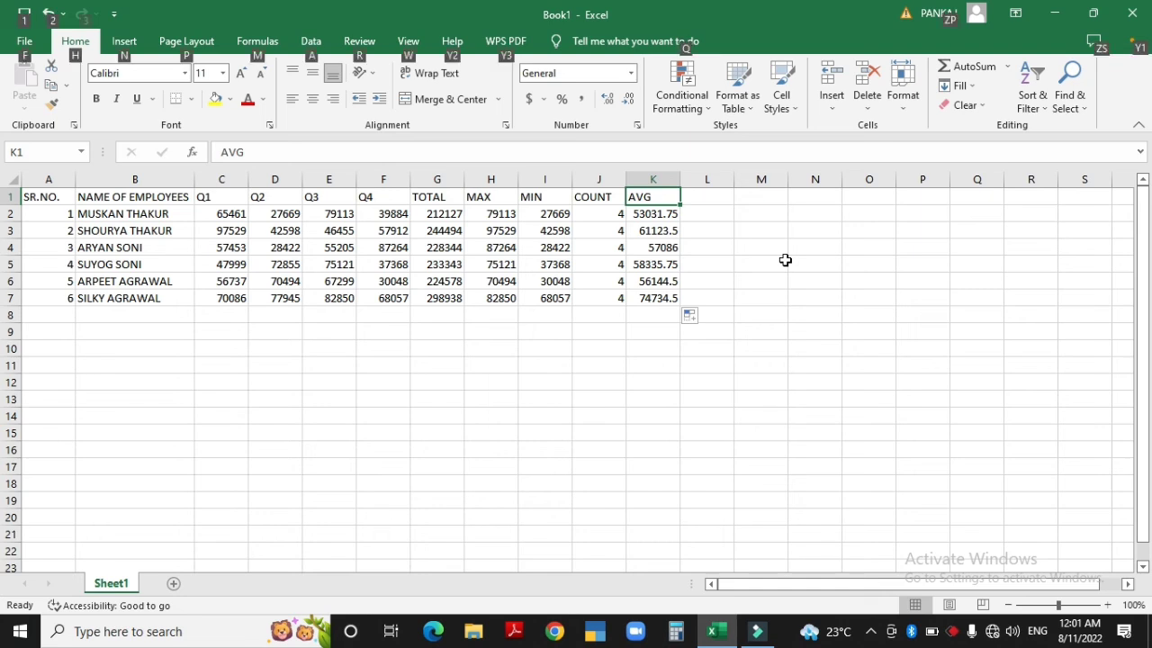
{"action": "key", "text": "h"}
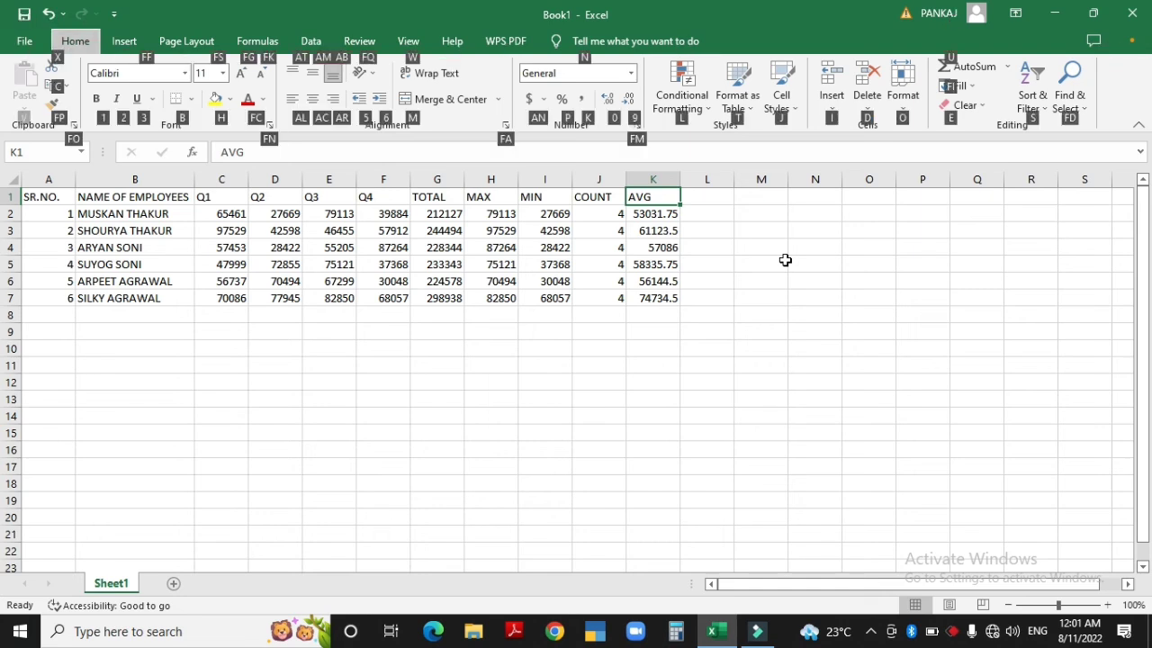
{"action": "key", "text": "u"}
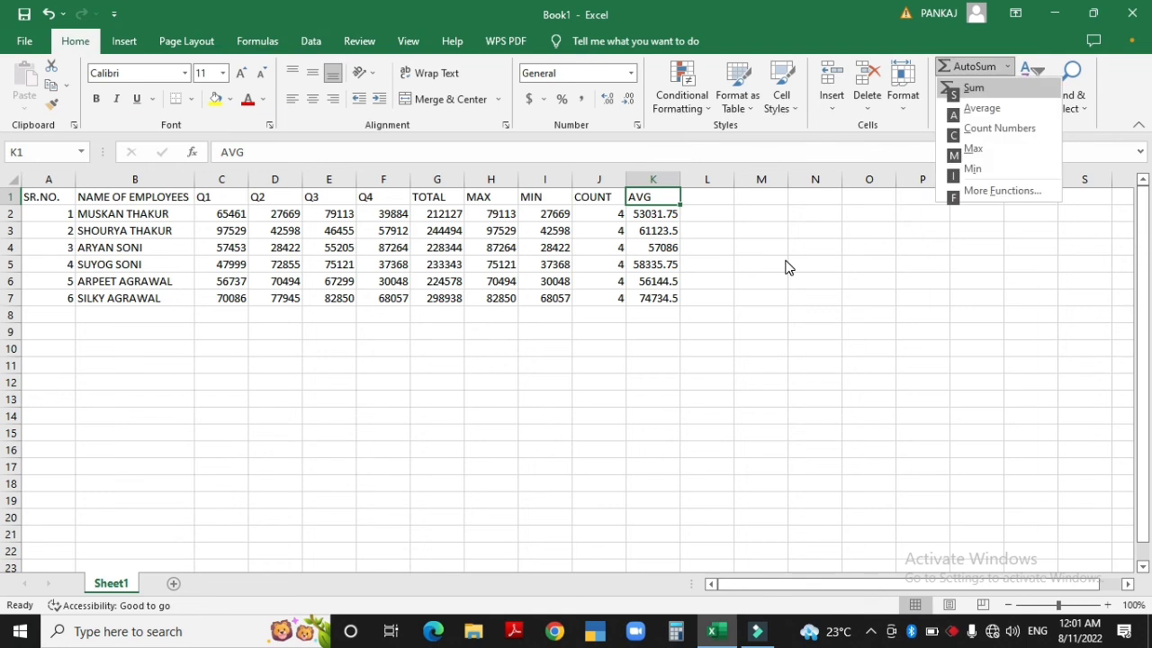
{"action": "key", "text": "s"}
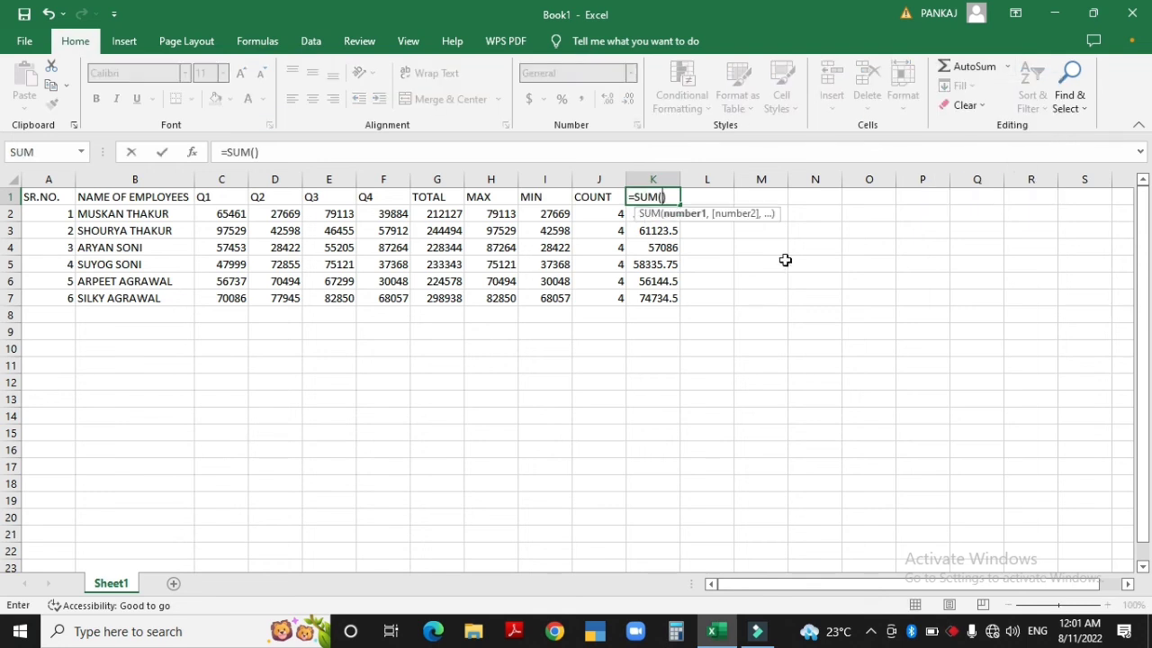
{"action": "key", "text": "Escape"}
{"action": "left_click", "coordinate": [494, 382]}
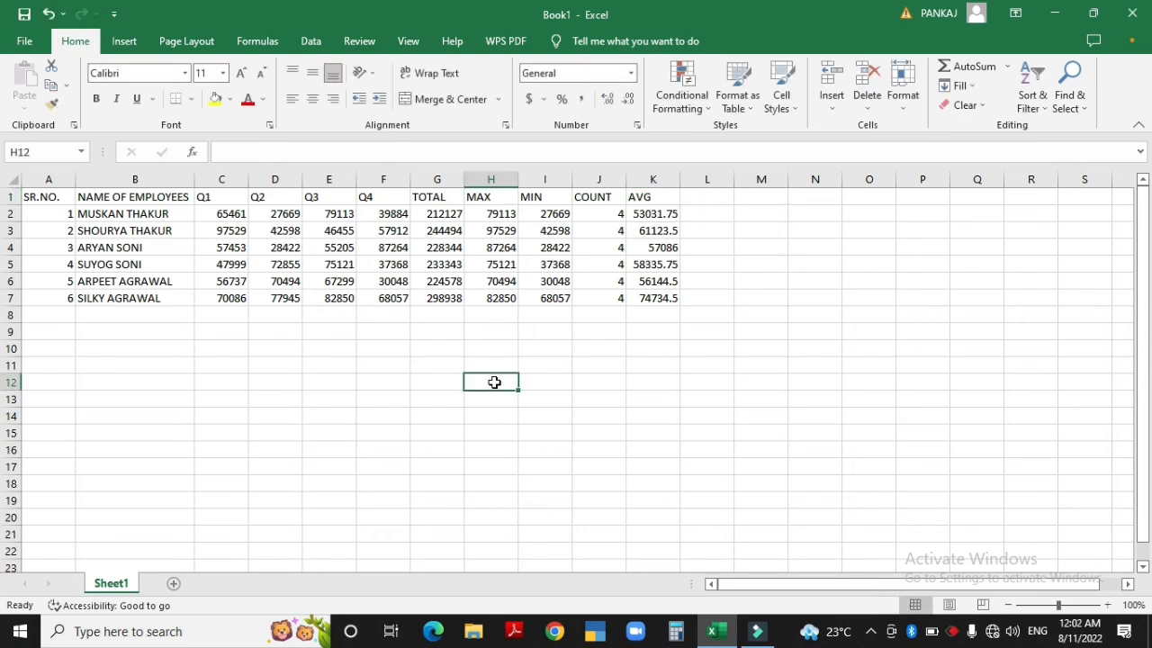
Start an AutoSum Max in H12 with Alt+H+U+M, then cancel it
{"action": "key", "text": "alt"}
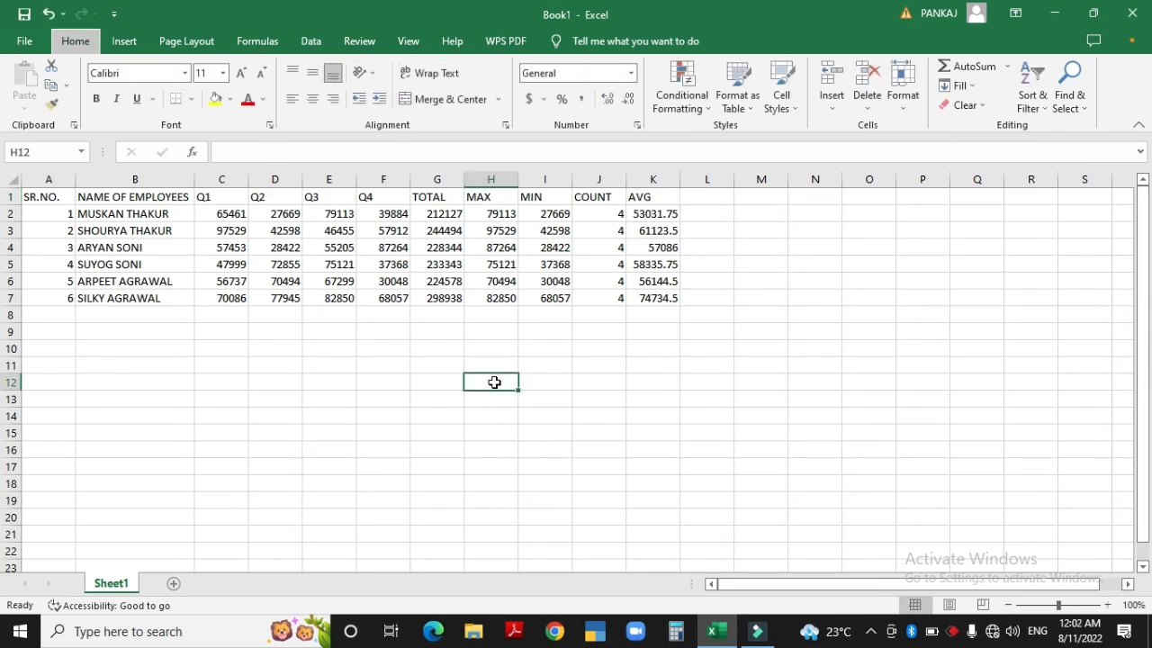
{"action": "key", "text": "h"}
{"action": "key", "text": "u"}
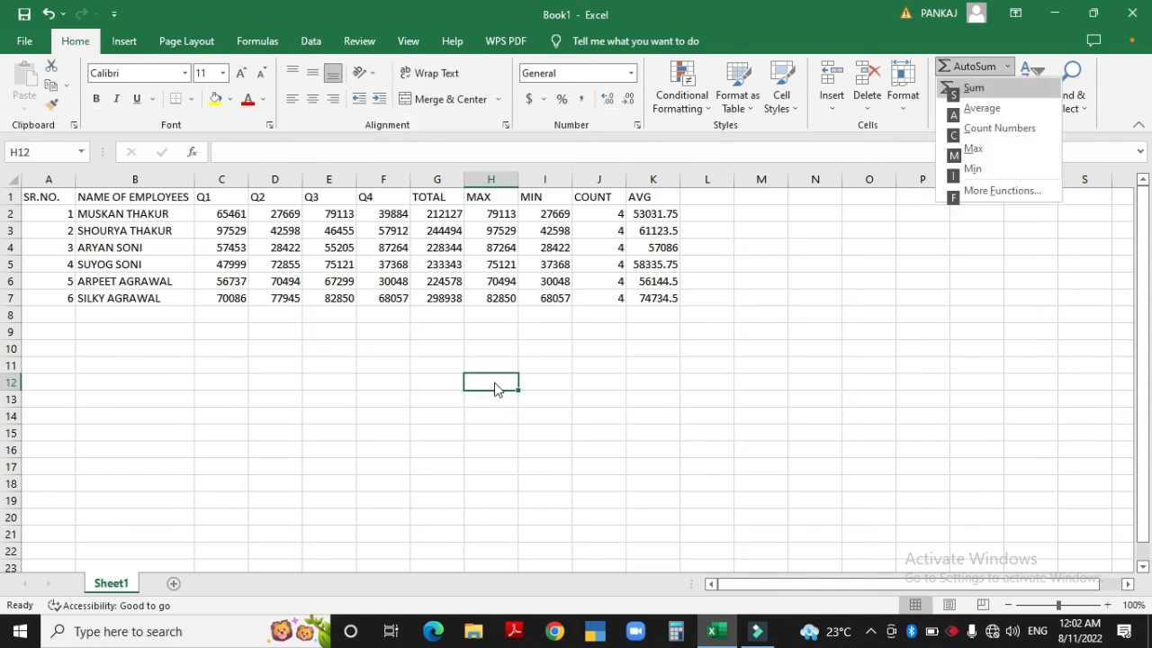
{"action": "key", "text": "m"}
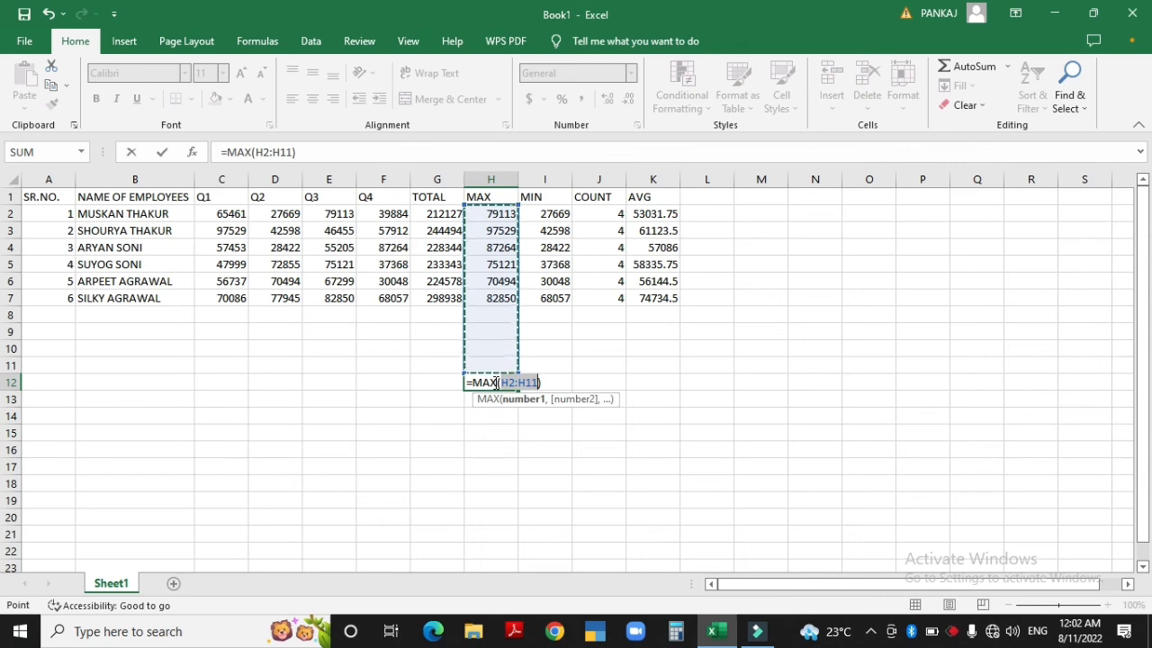
{"action": "key", "text": "BackSpace"}
{"action": "key", "text": "Escape"}
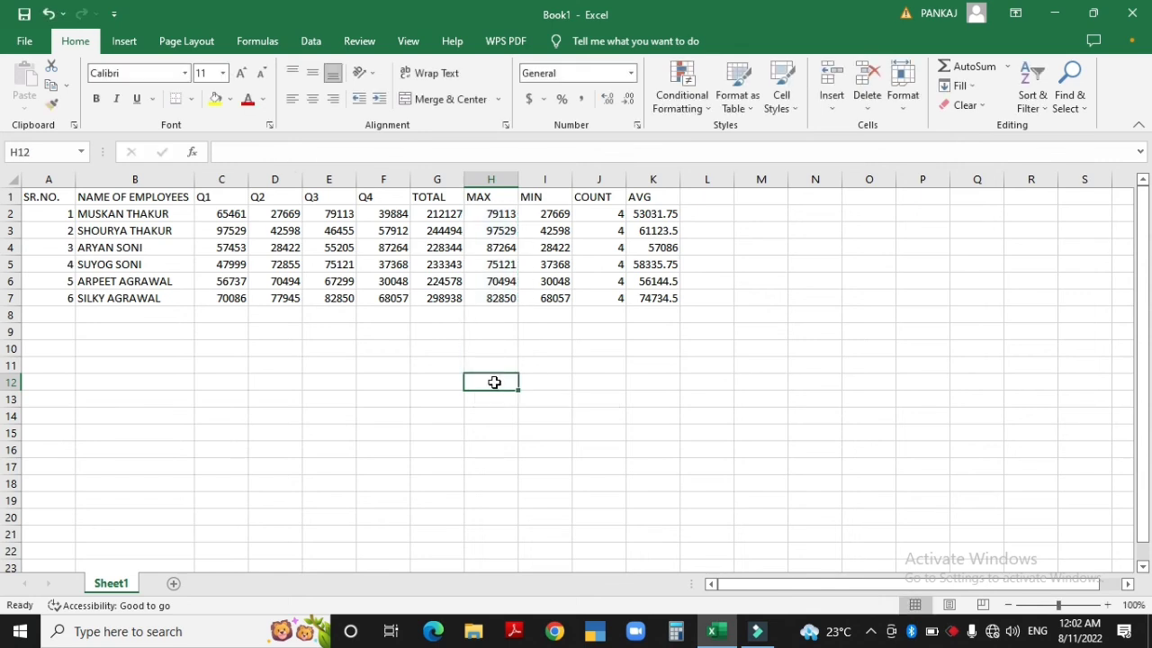
Reopen the AutoSum function list with Alt+H+U
{"action": "key", "text": "alt"}
{"action": "key", "text": "h"}
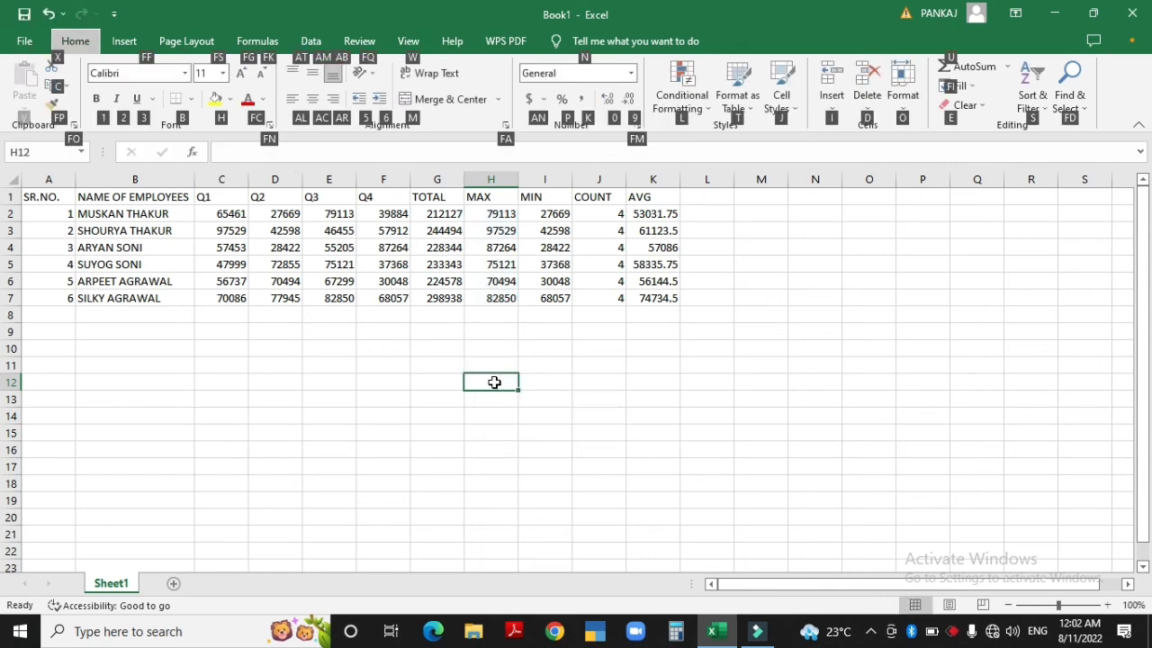
{"action": "key", "text": "u"}
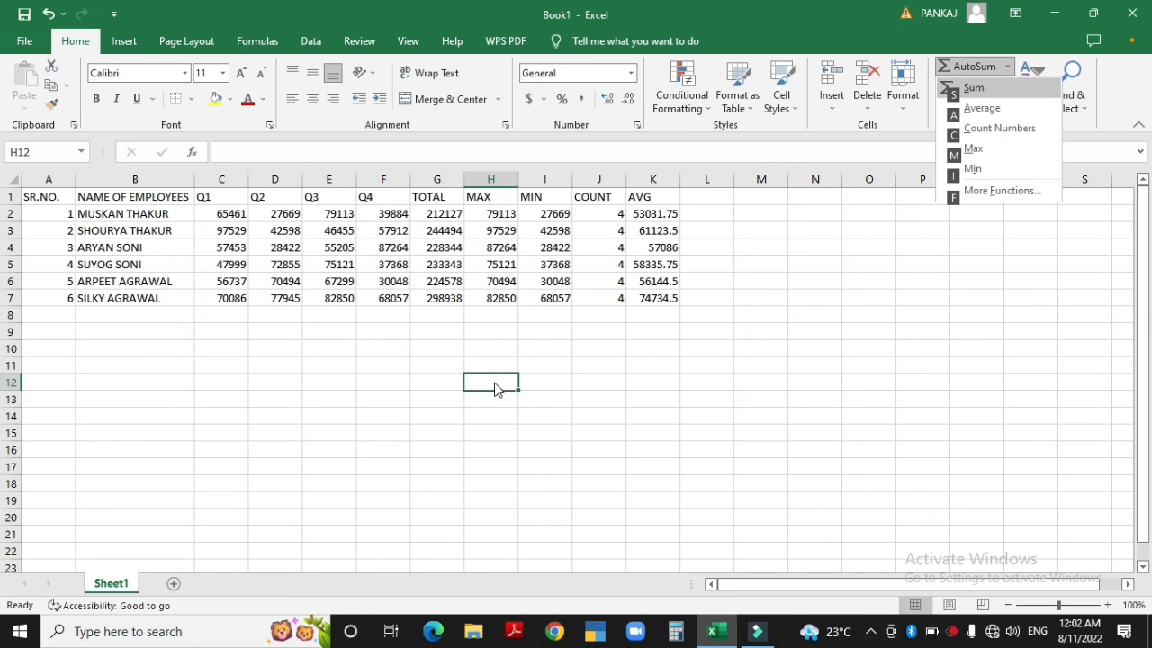
{"action": "key", "text": "i"}
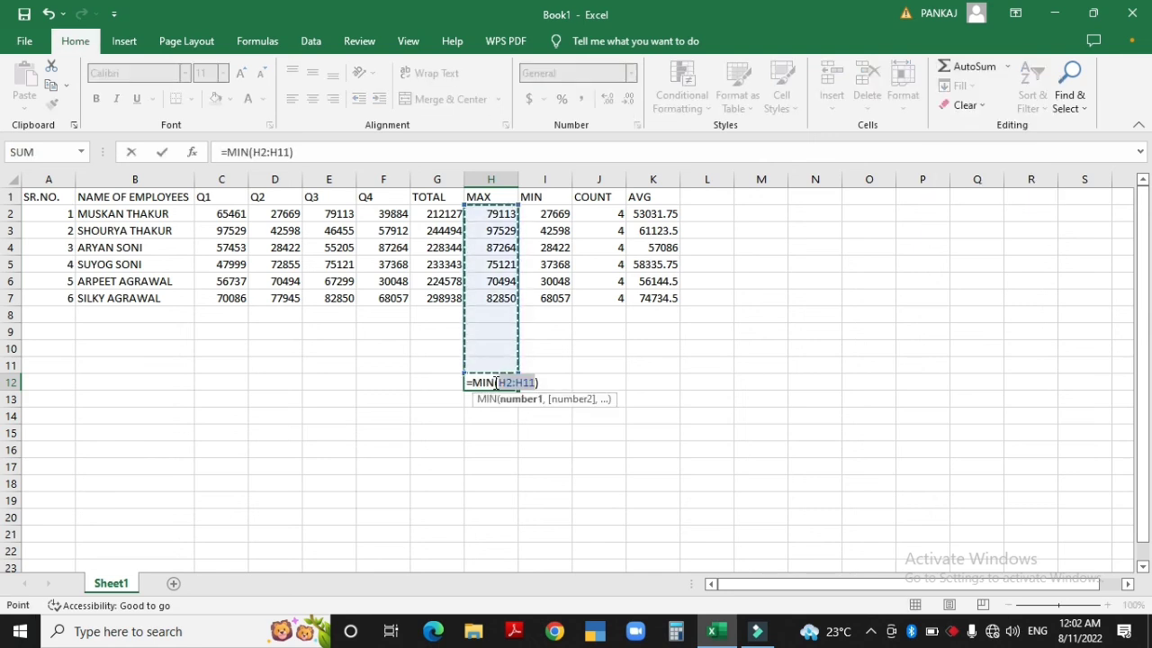
{"action": "key", "text": "Escape"}
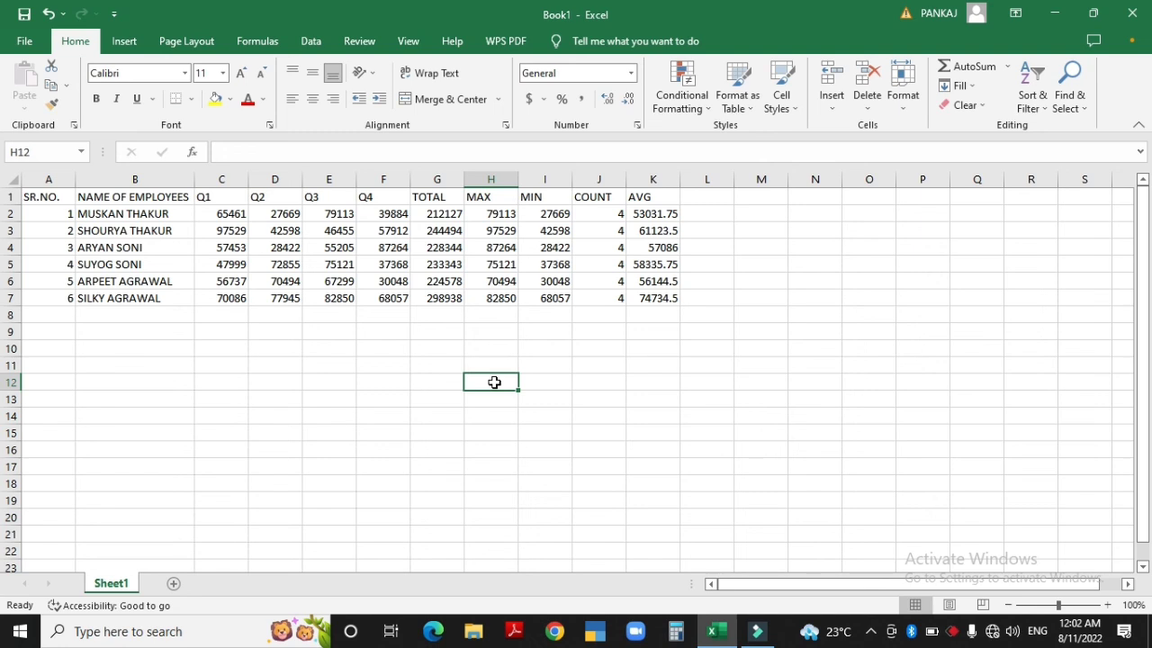
{"action": "key", "text": "alt"}
{"action": "key", "text": "h"}
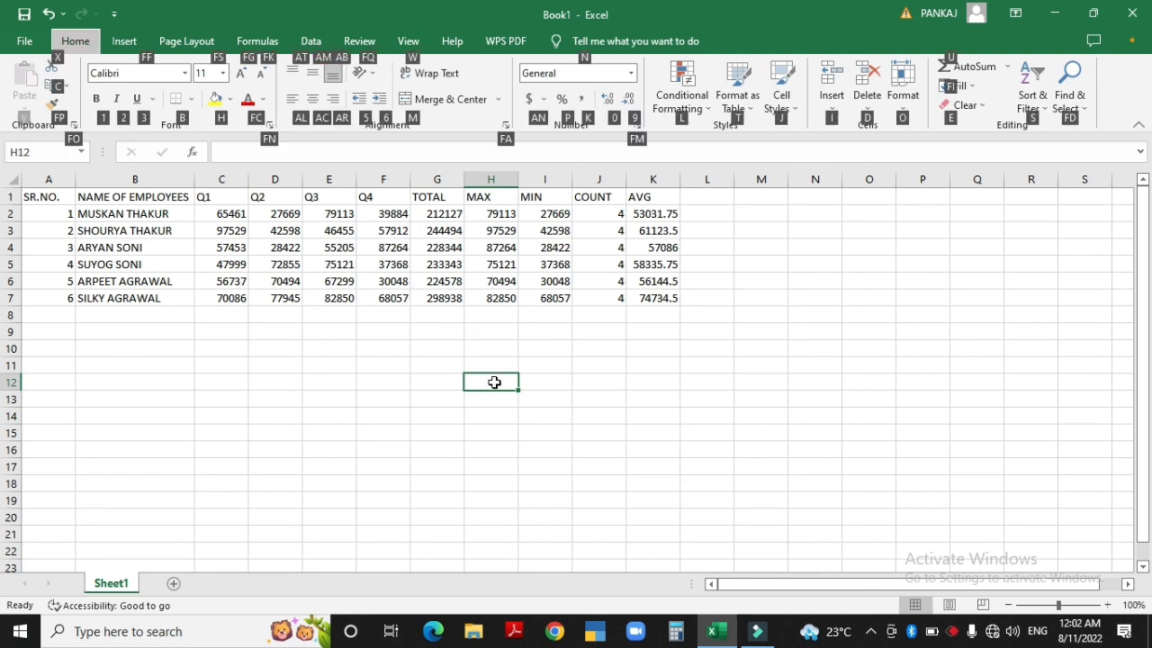
{"action": "key", "text": "u"}
{"action": "key", "text": "c"}
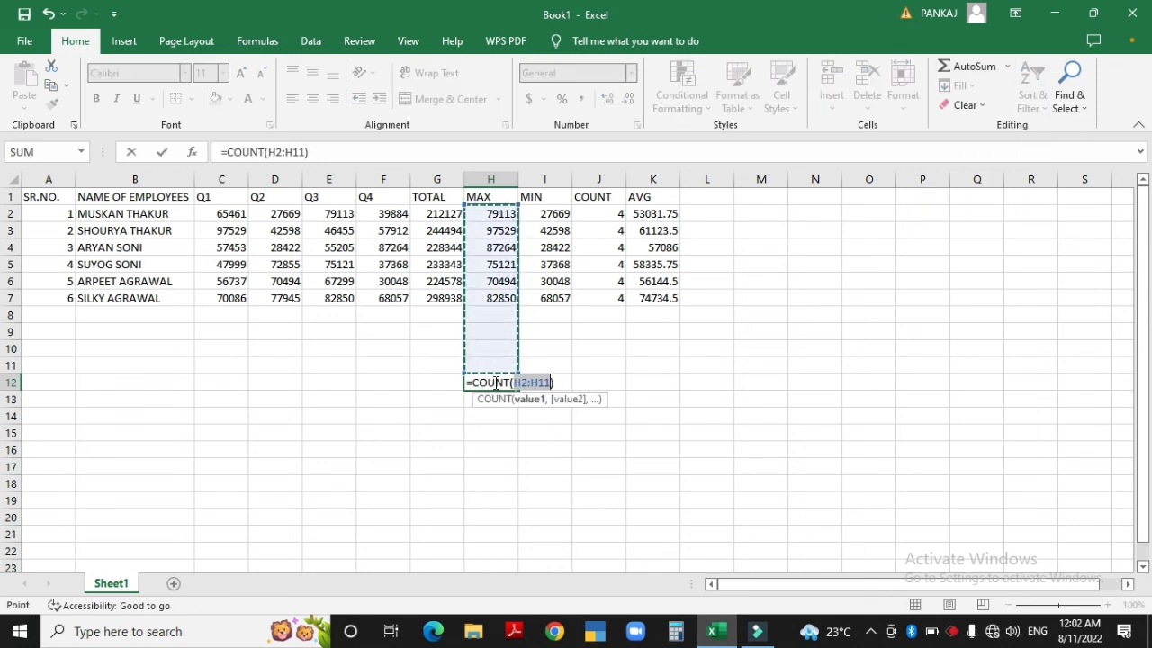
{"action": "key", "text": "Escape"}
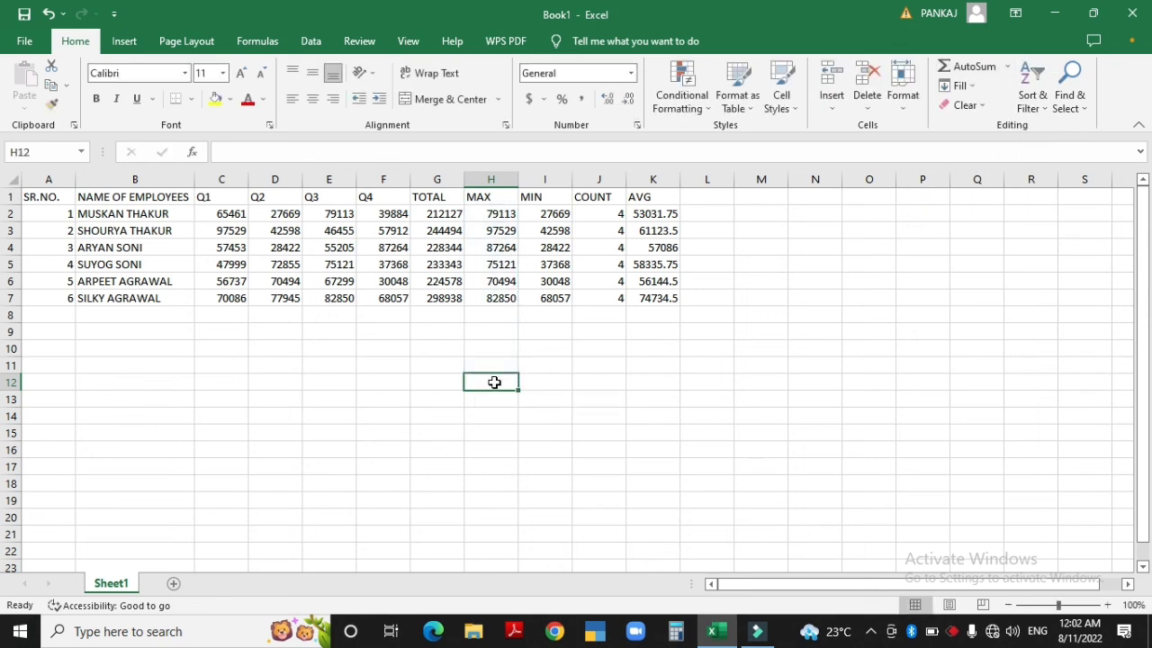
{"action": "key", "text": "alt+h"}
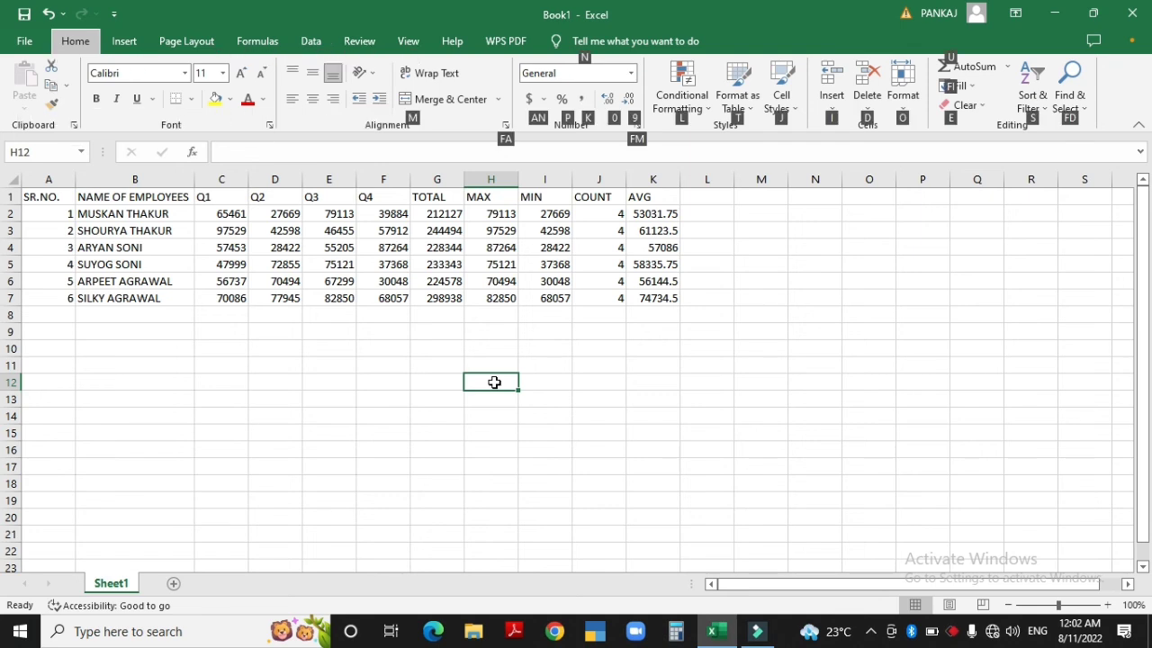
{"action": "key", "text": "u"}
{"action": "key", "text": "a"}
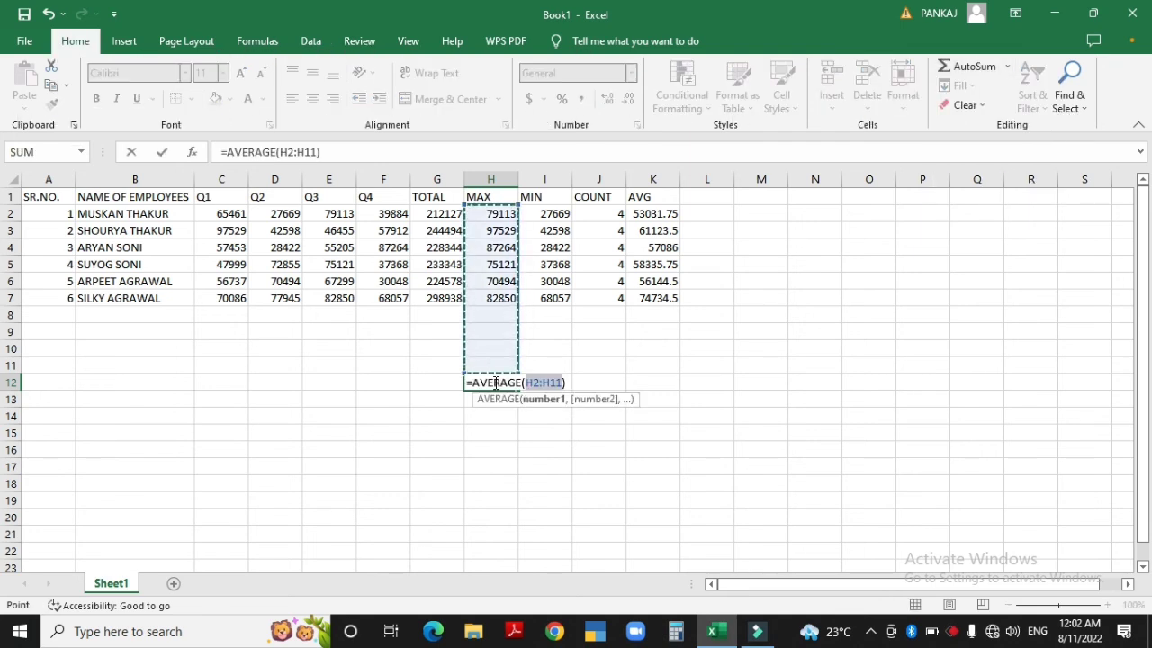
{"action": "key", "text": "Escape"}
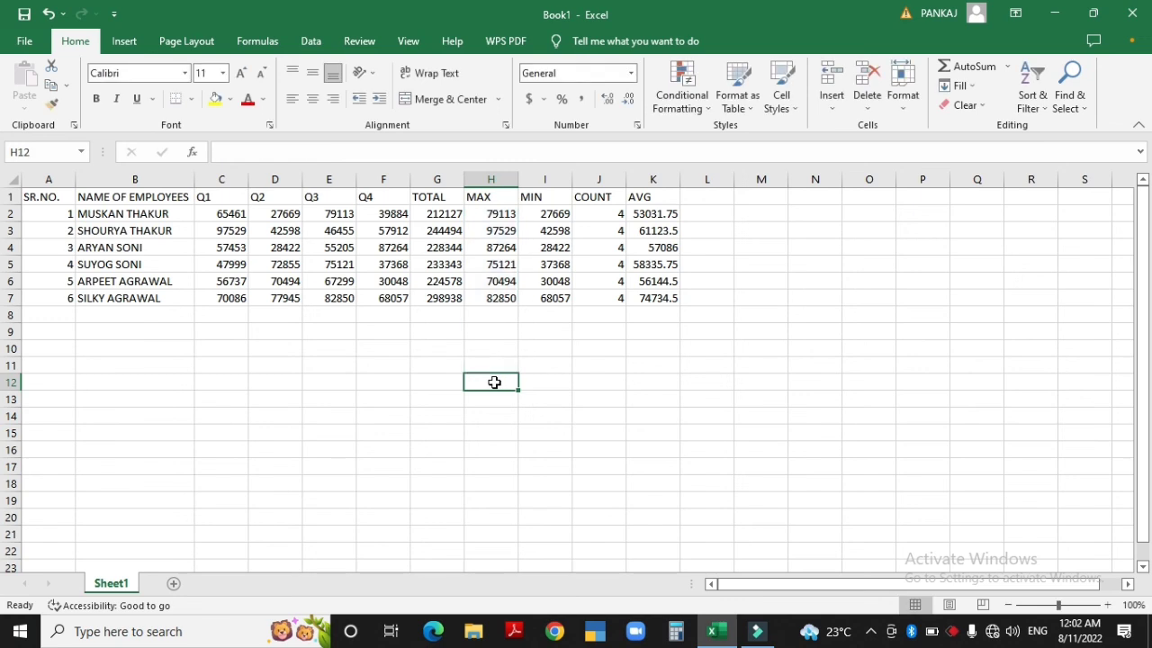